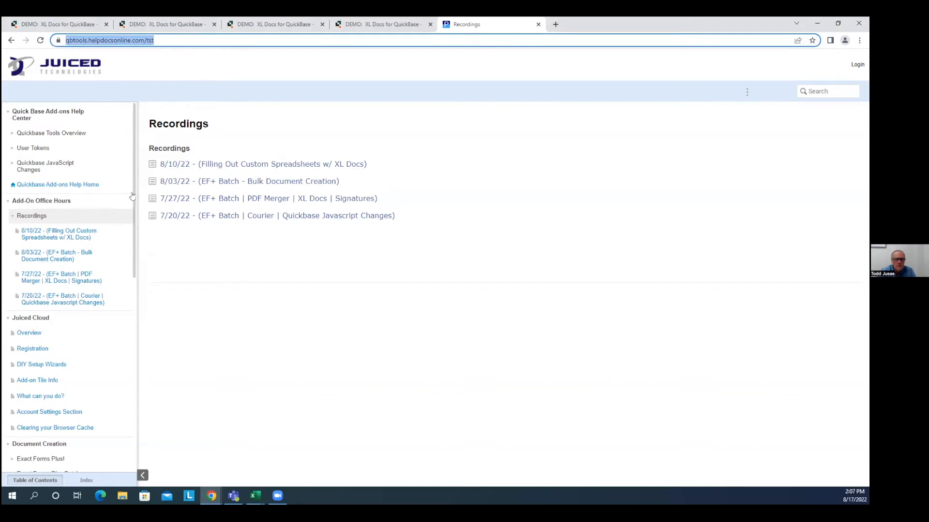
Open the 8/10/22 Office Hours recording page on custom spreadsheets with XL Docs and review its topics
scroll(133, 205, down, 1)
scroll(134, 204, up, 1)
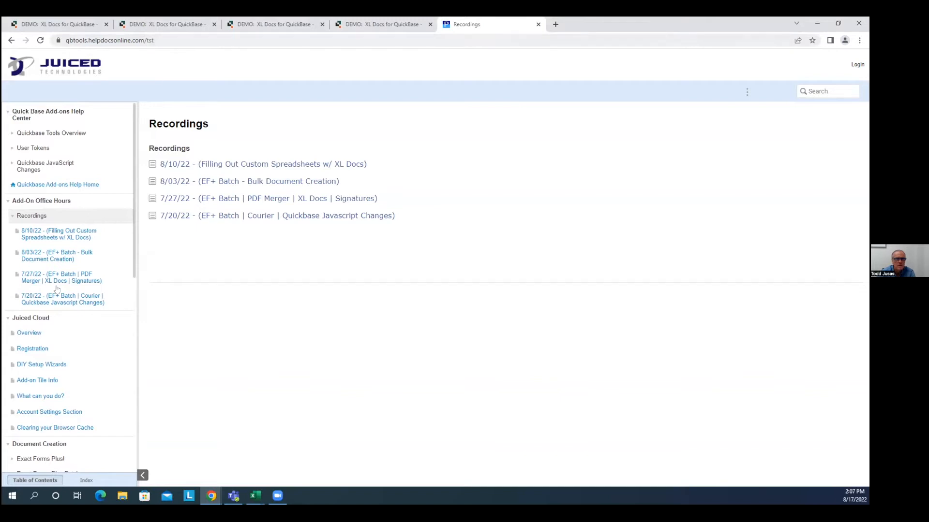
click(56, 234)
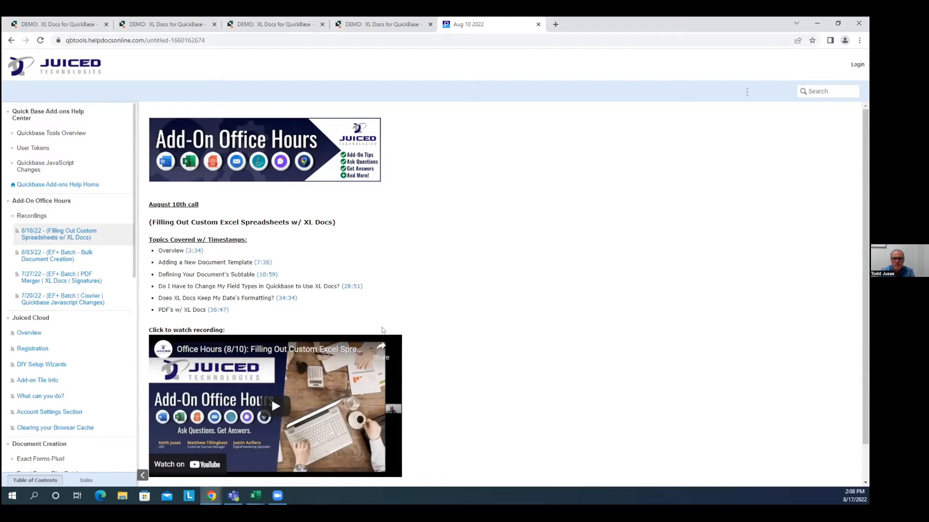
scroll(430, 346, down, 1)
scroll(430, 347, up, 1)
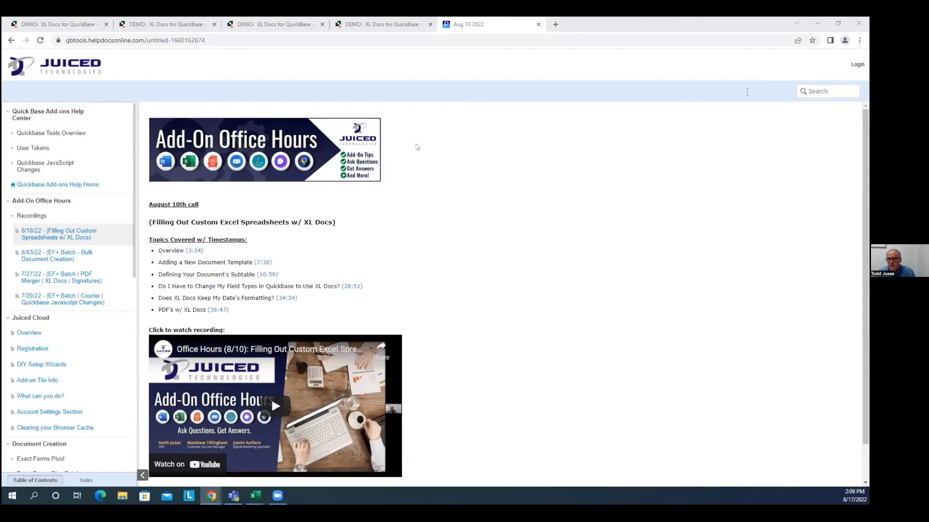
Move the help page out of the browser window and open Project #7's Generate My Expense Sheet section from the XL Docs demo
drag(489, 24, 3, 29)
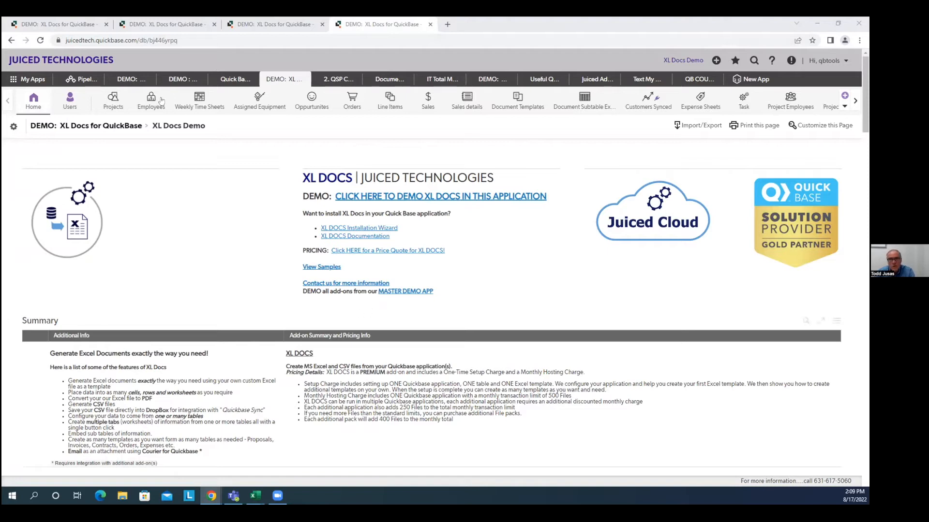
click(488, 202)
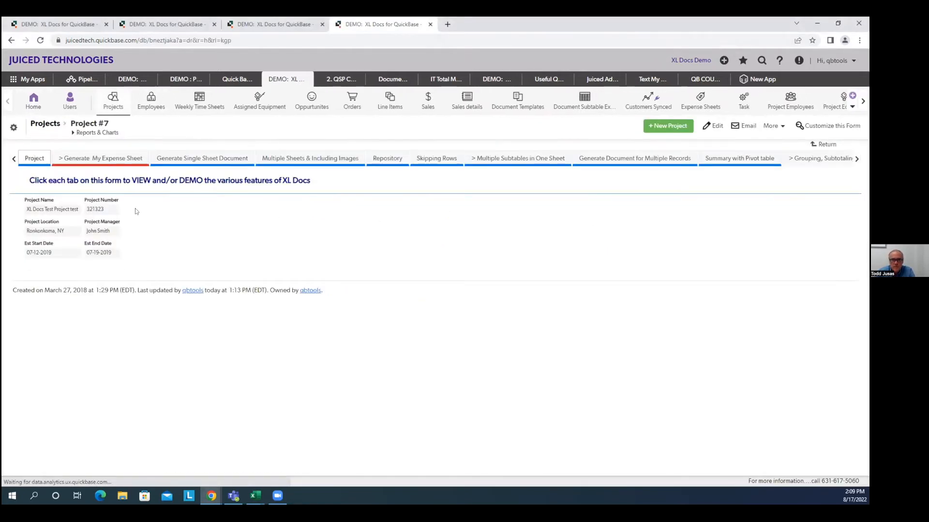
click(102, 158)
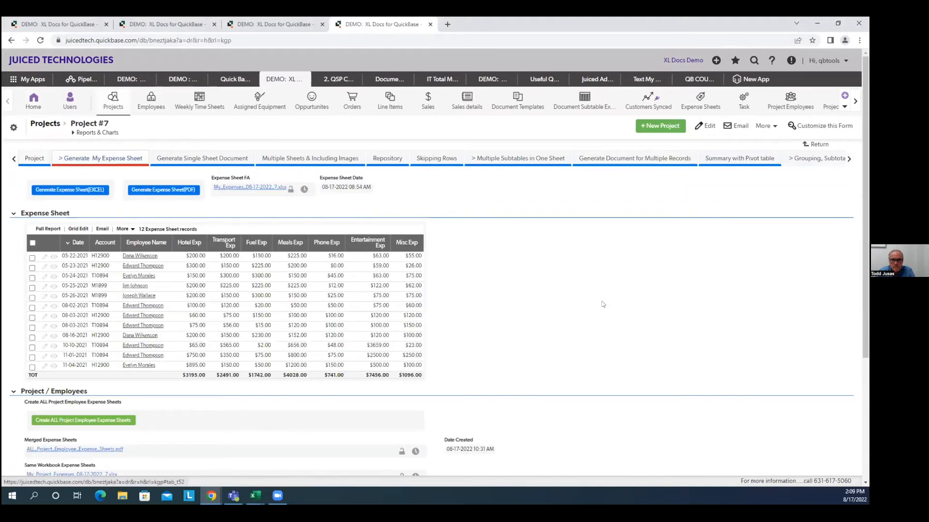
scroll(619, 309, down, 2)
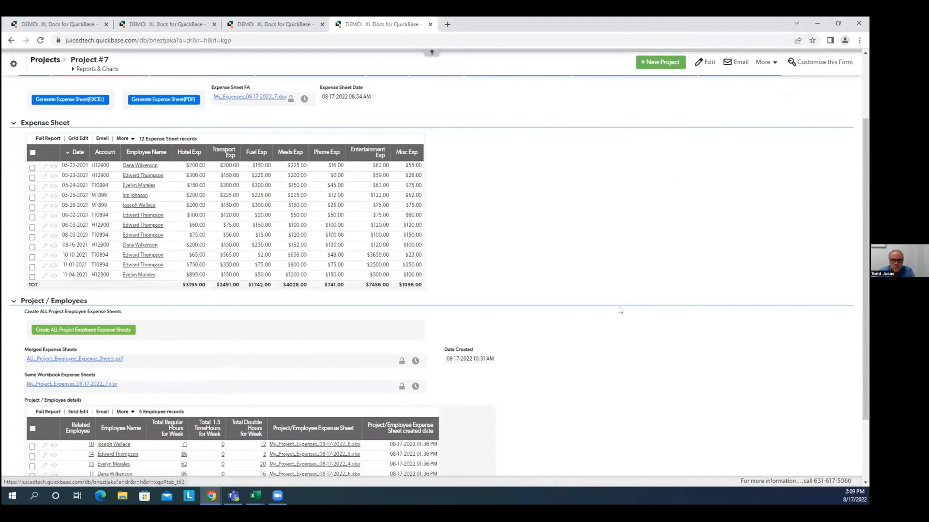
scroll(620, 310, up, 2)
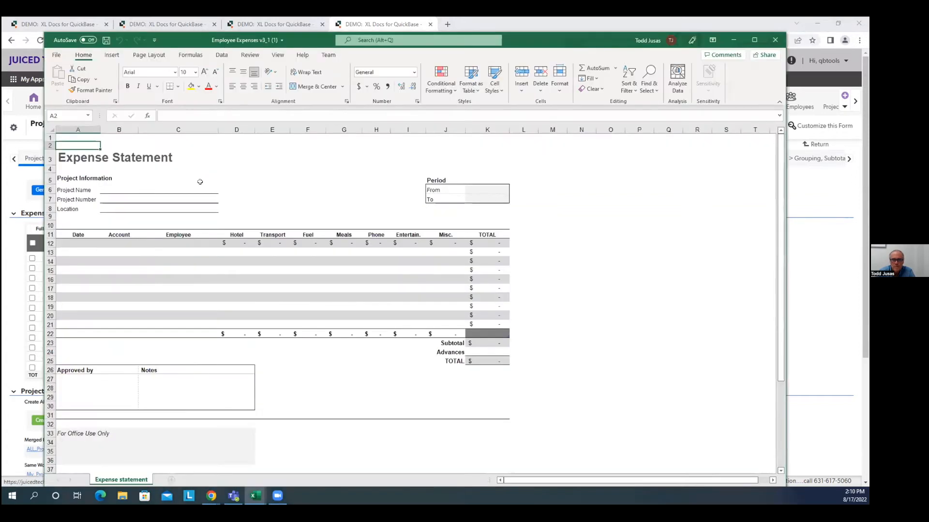
Inspect the Project Name and Project Number cells in the Expense Statement Excel template, and put the workbook away
click(200, 182)
click(189, 195)
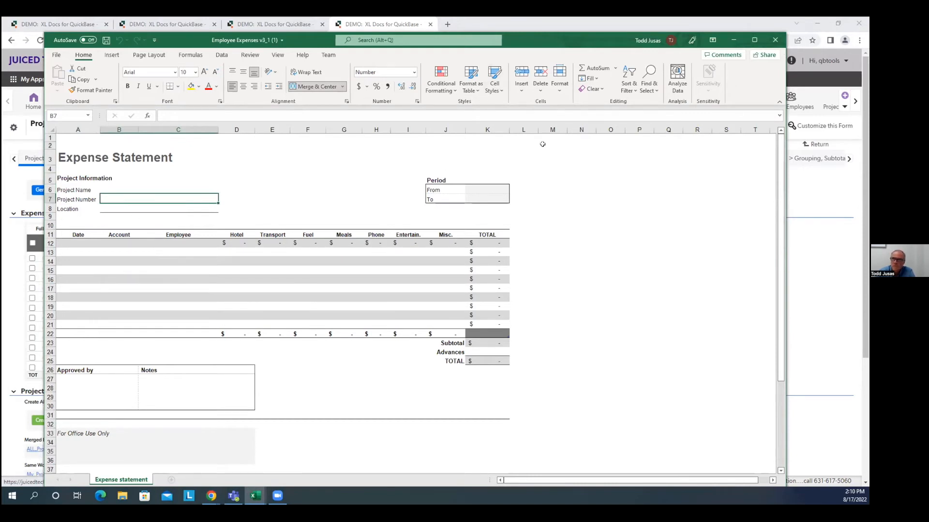
click(734, 40)
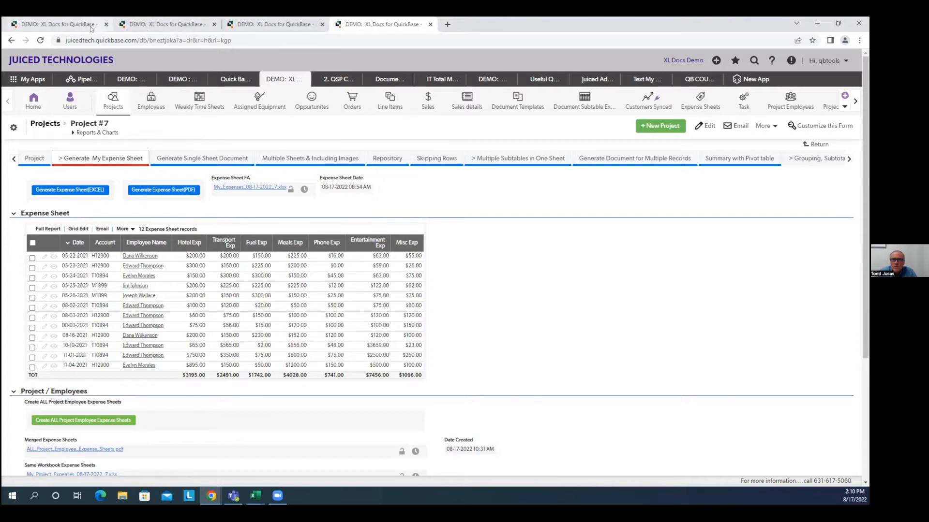
Bring up the app's relationship diagram and shift the Projects table away from Project Employees, closing its details
click(88, 29)
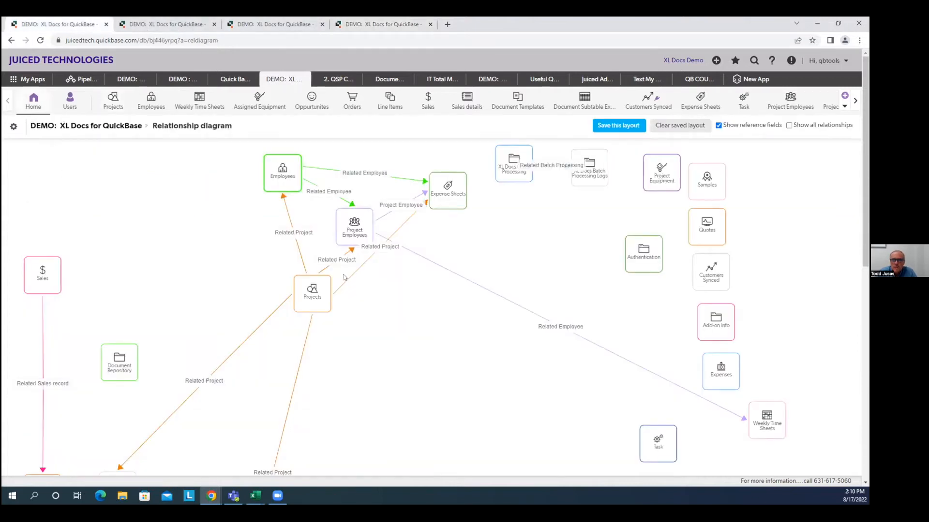
drag(319, 284, 289, 311)
click(289, 312)
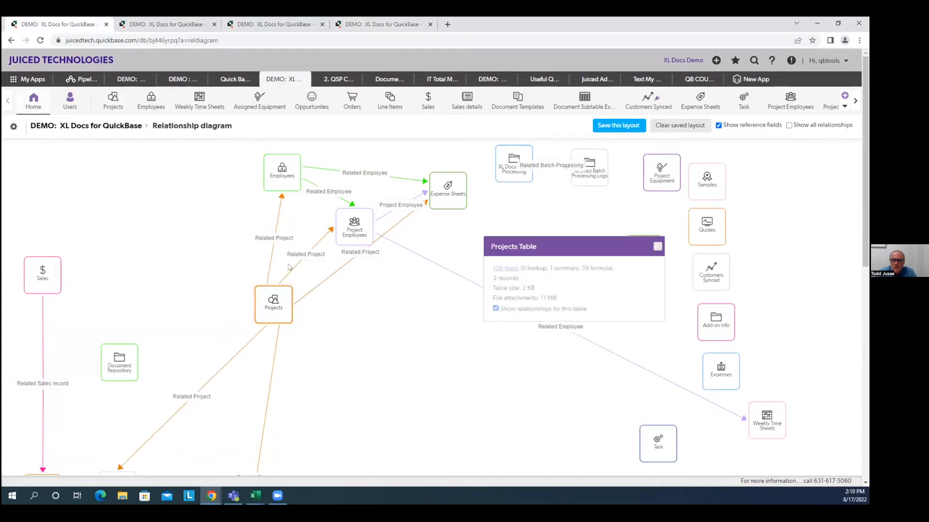
click(657, 247)
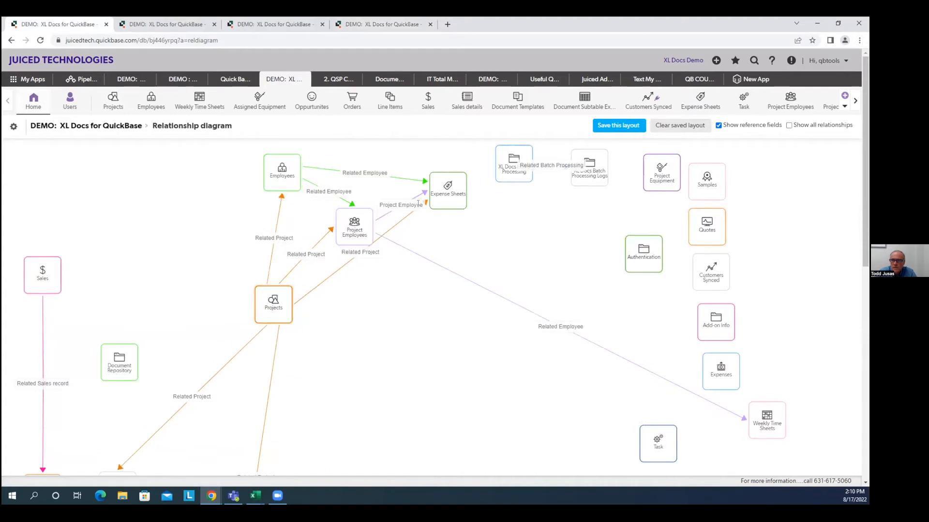
Reposition the Expense Sheets, Project Employees and Projects tables in the relationship diagram to separate their connecting lines
drag(440, 205, 447, 251)
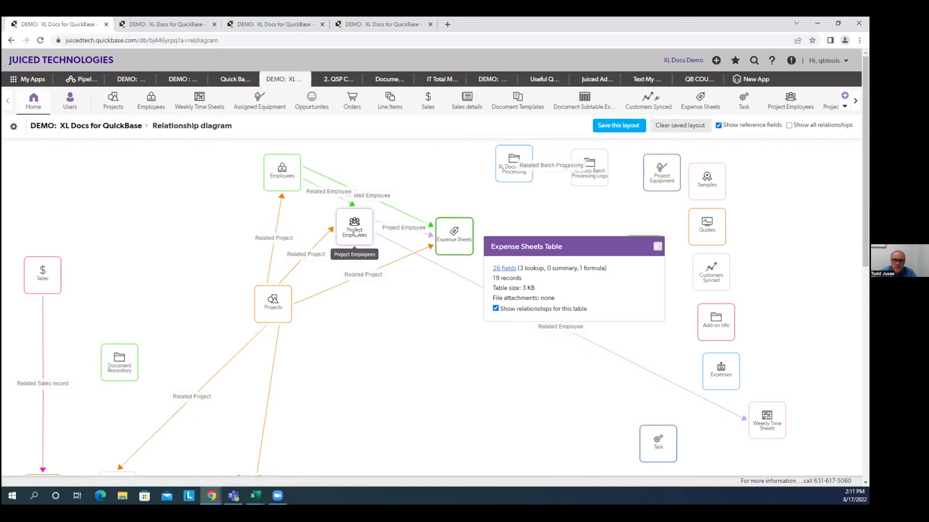
drag(355, 222, 346, 227)
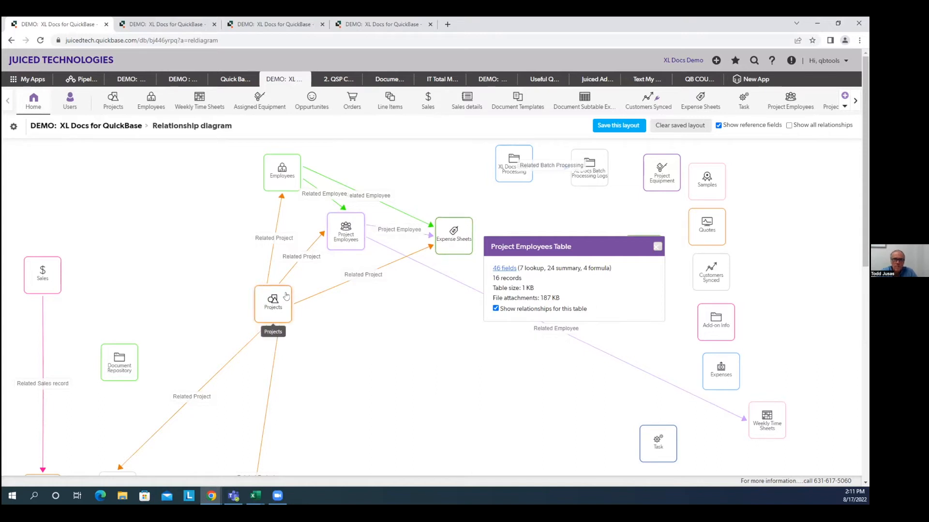
drag(286, 296, 287, 292)
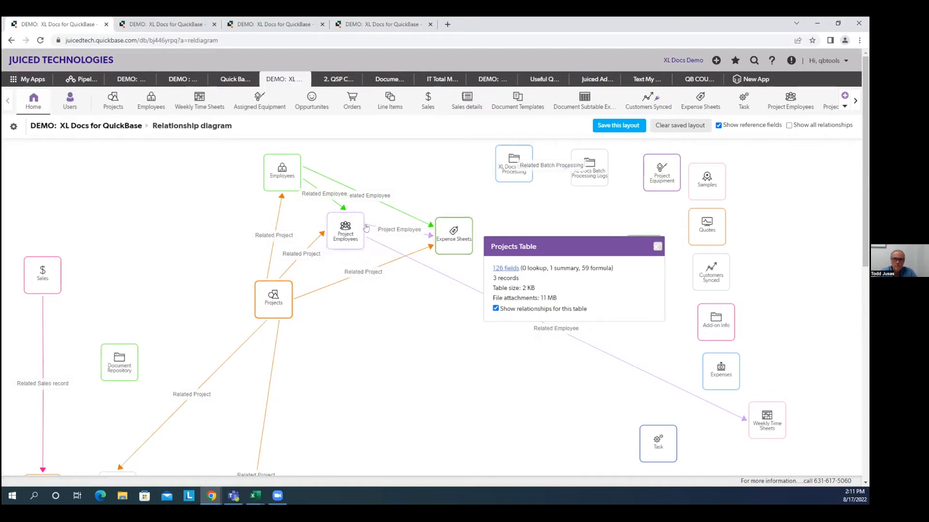
mouse_move(411, 227)
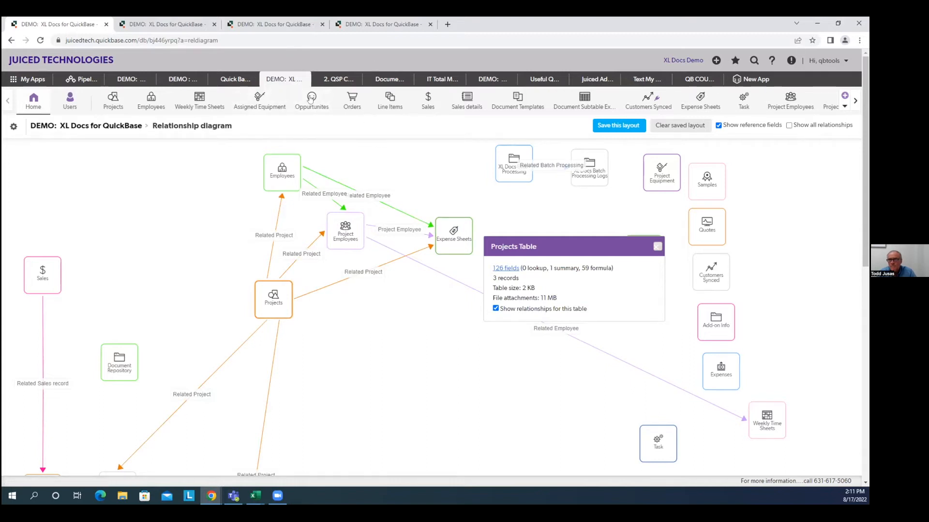
Return to Project #7 and examine its expense sheet records and the generated files listed for the project employees
click(368, 25)
scroll(520, 323, down, 3)
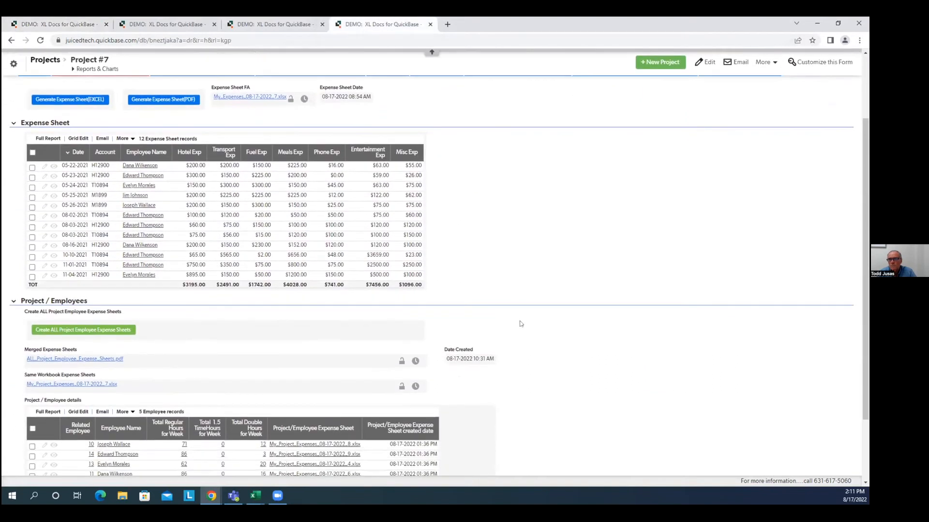
scroll(532, 331, down, 1)
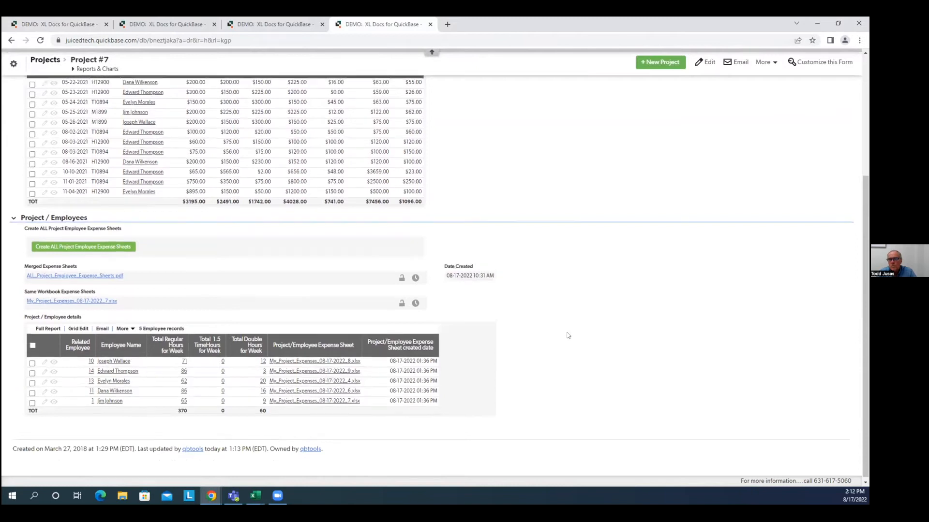
scroll(566, 335, up, 5)
scroll(226, 226, up, 1)
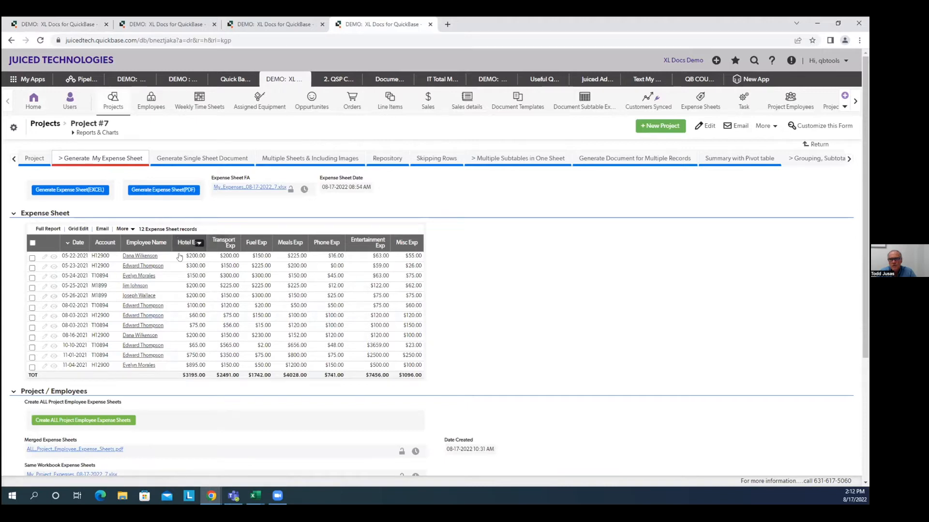
scroll(317, 320, down, 3)
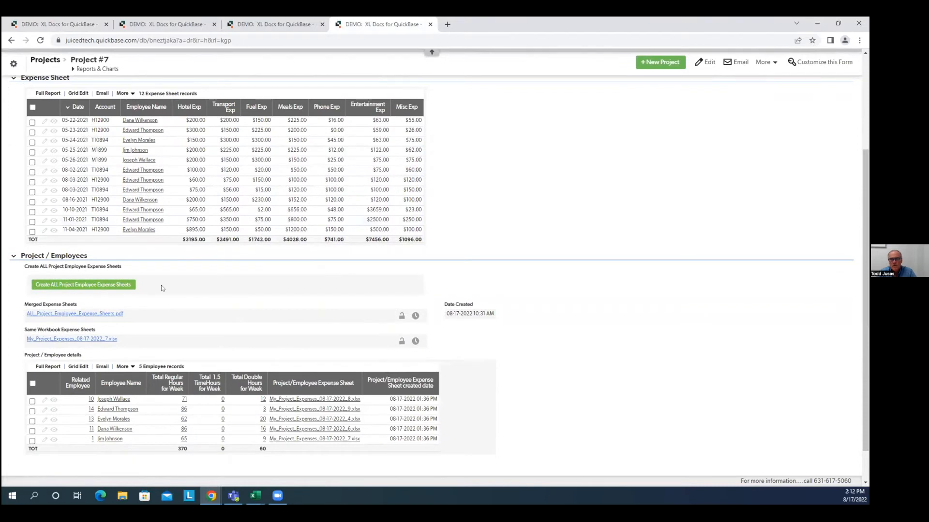
scroll(159, 287, up, 1)
scroll(162, 289, down, 2)
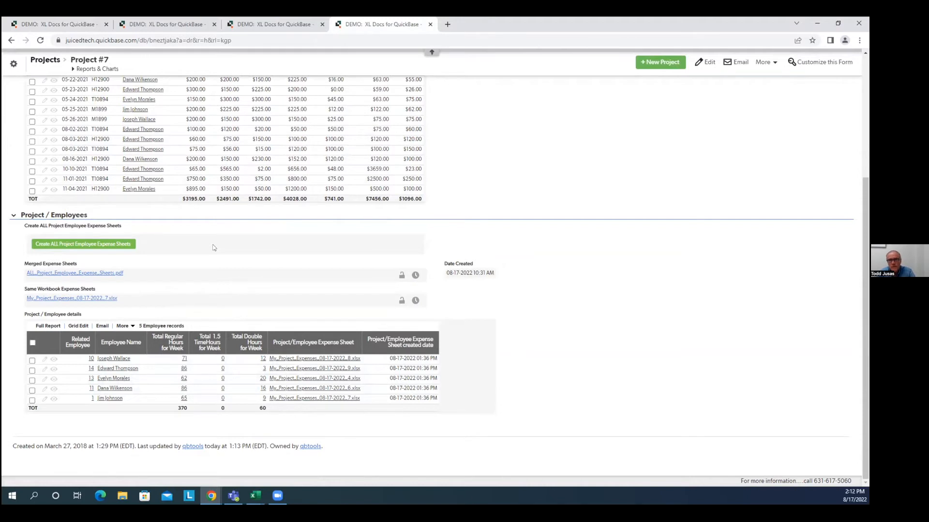
scroll(219, 252, up, 1)
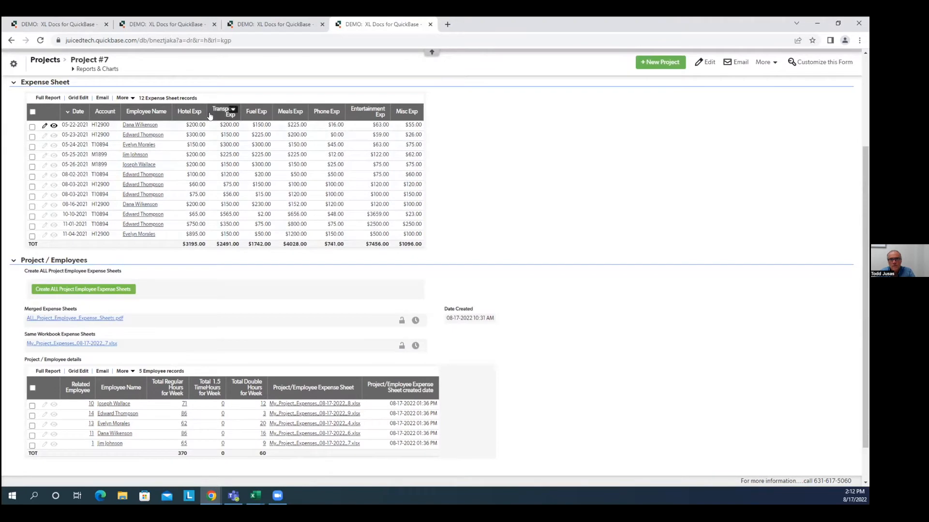
scroll(179, 106, up, 1)
scroll(68, 105, down, 1)
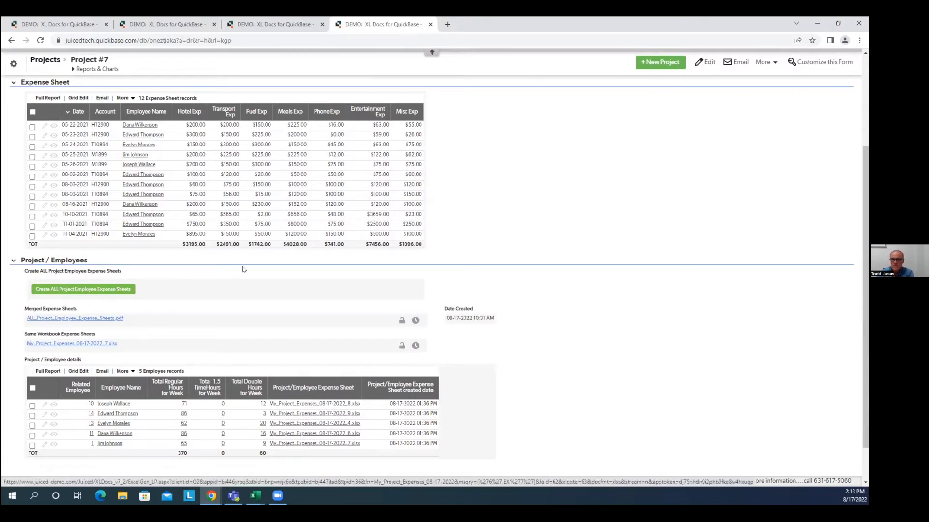
View Document Templates #17 and #36, and examine the master table name and dbid of #36
click(172, 25)
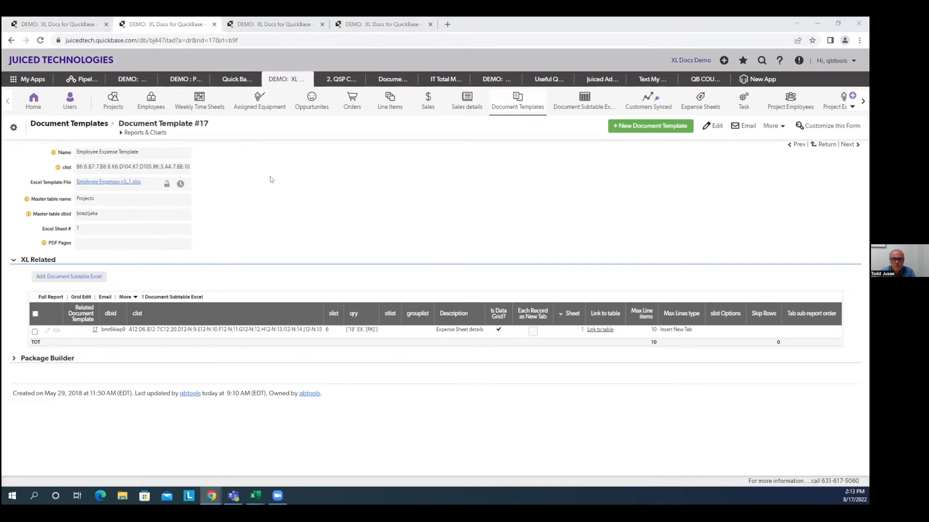
click(276, 25)
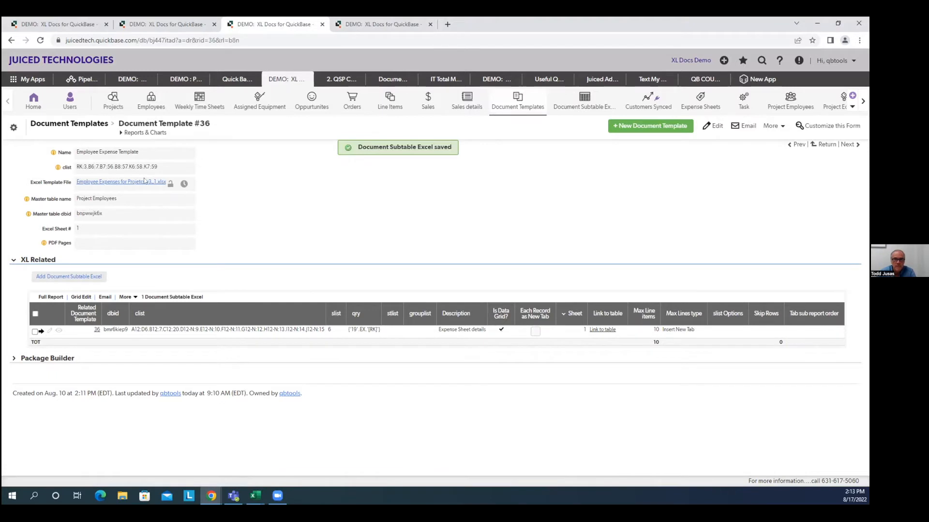
drag(125, 202, 77, 196)
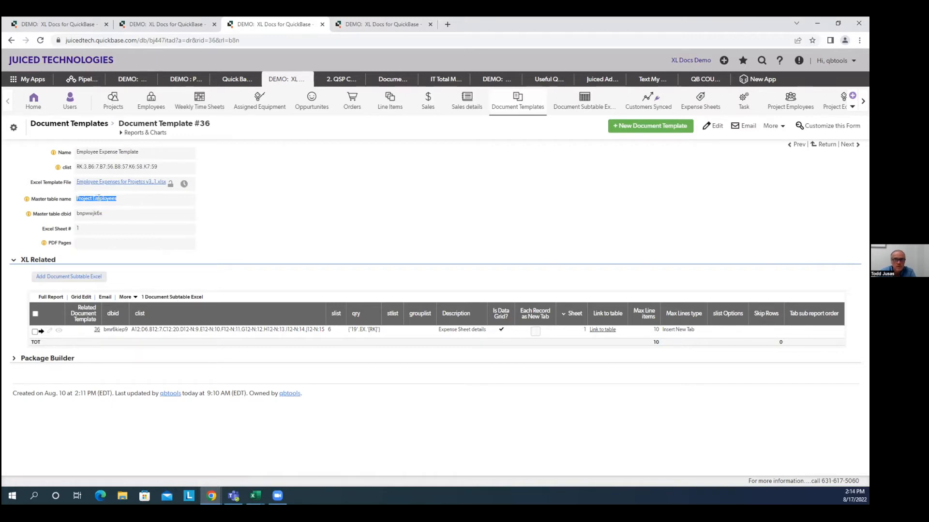
drag(105, 214, 72, 216)
click(78, 212)
click(75, 215)
Compare the master table name and dbid of Document Template #17 with those of #36
click(164, 24)
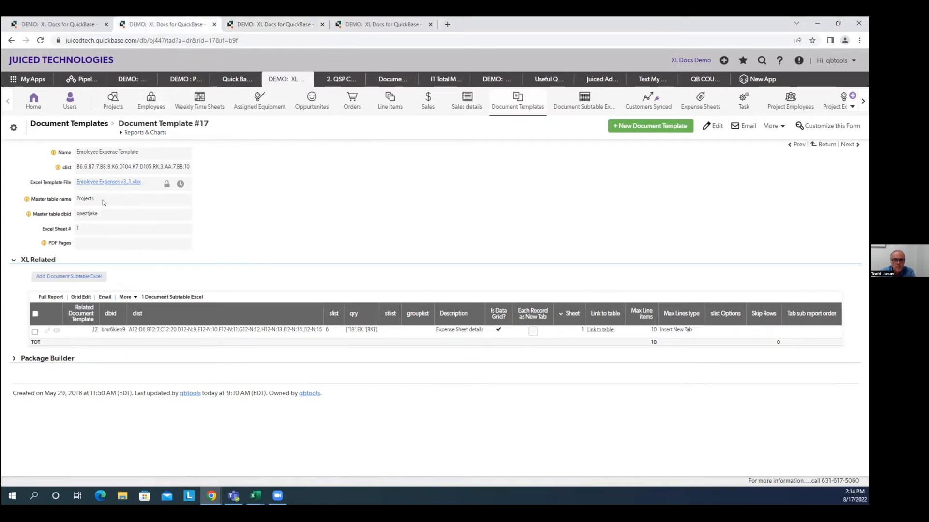
drag(102, 199, 77, 213)
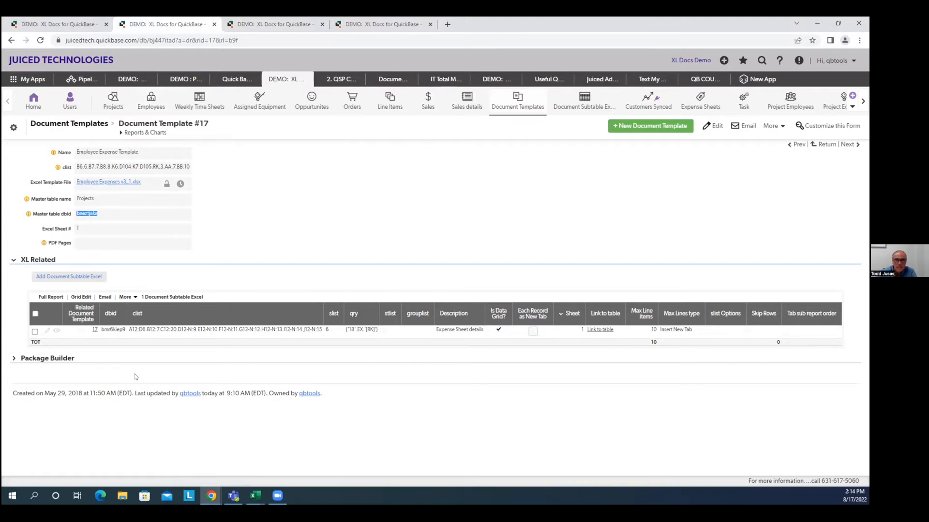
click(273, 24)
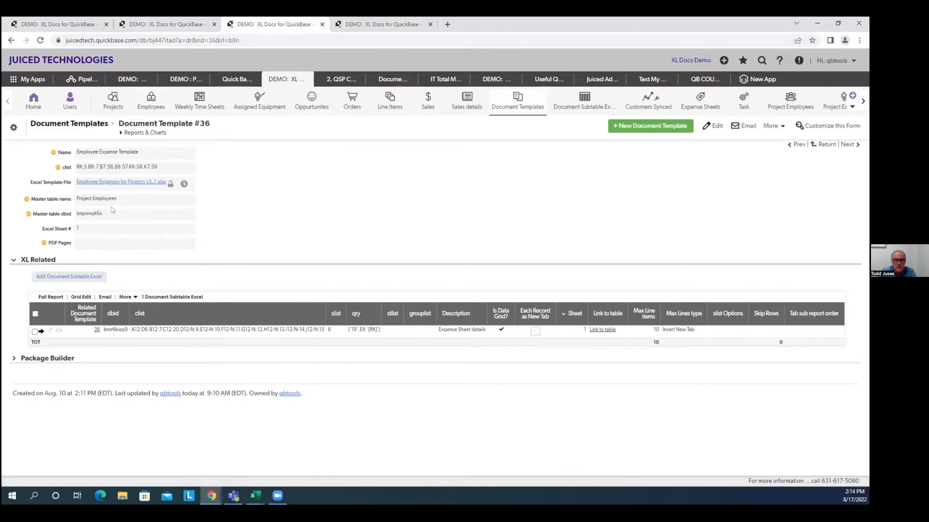
drag(108, 216, 74, 214)
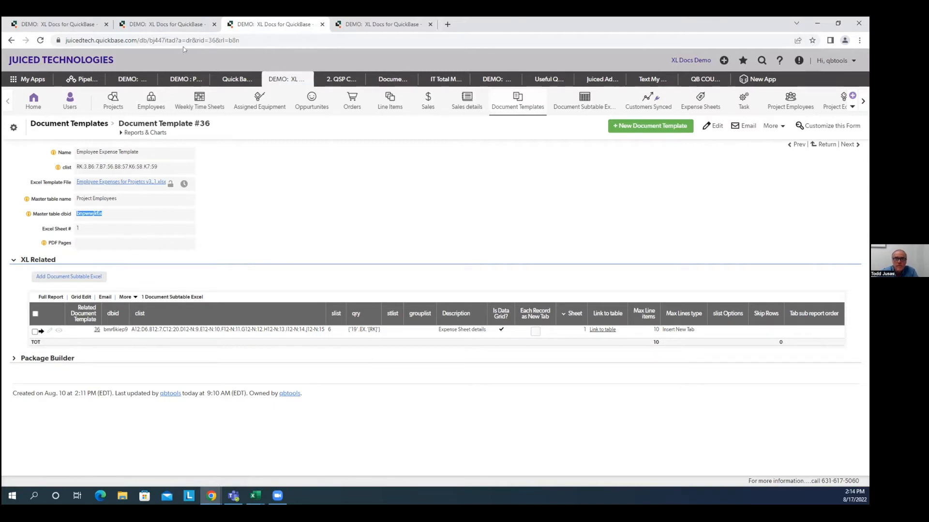
click(165, 28)
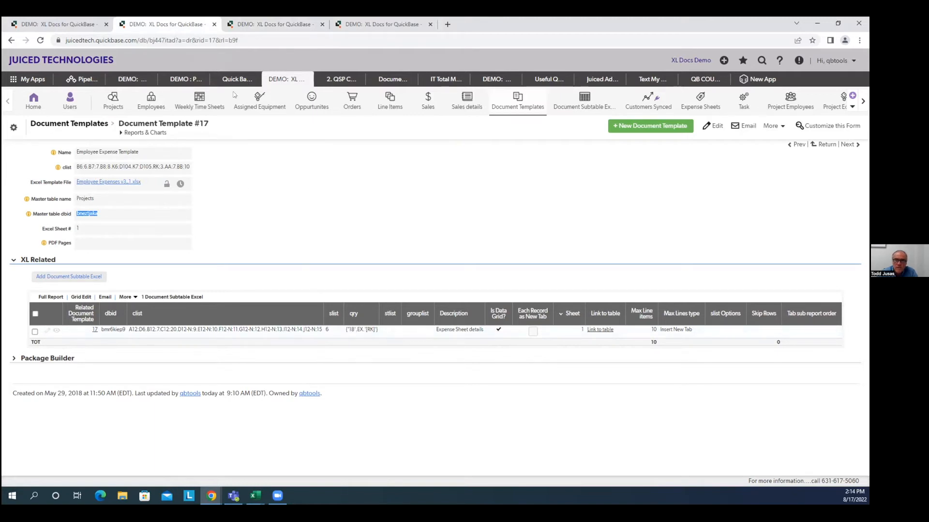
click(263, 26)
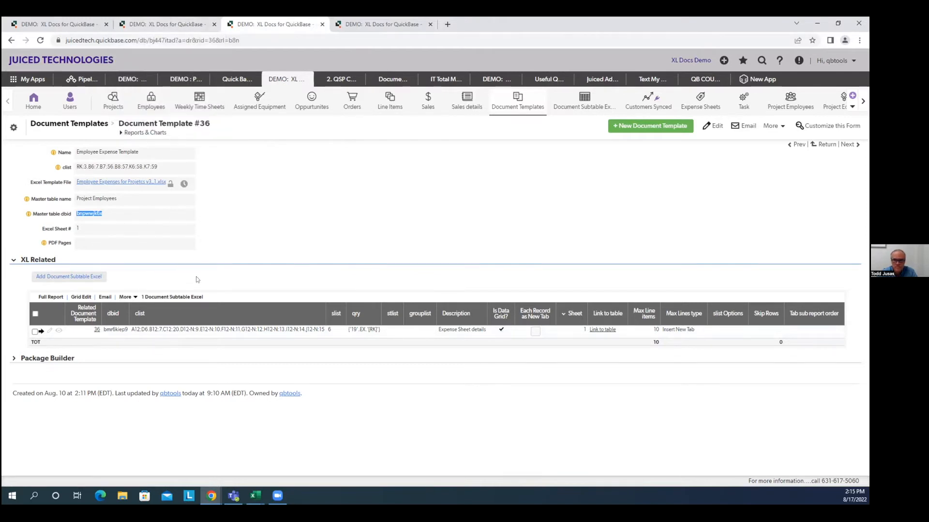
Go back to Project #7 and show its expense sheet generation options
click(366, 25)
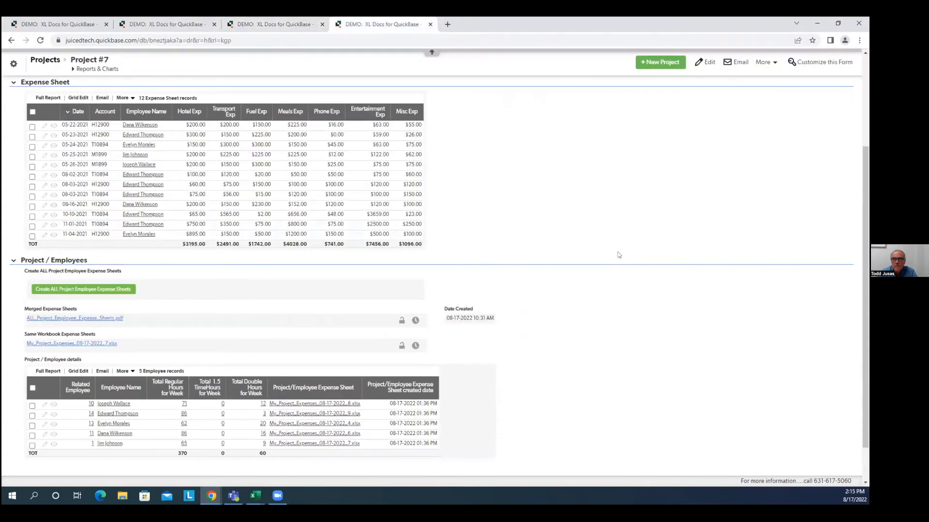
scroll(613, 253, up, 1)
scroll(612, 254, up, 1)
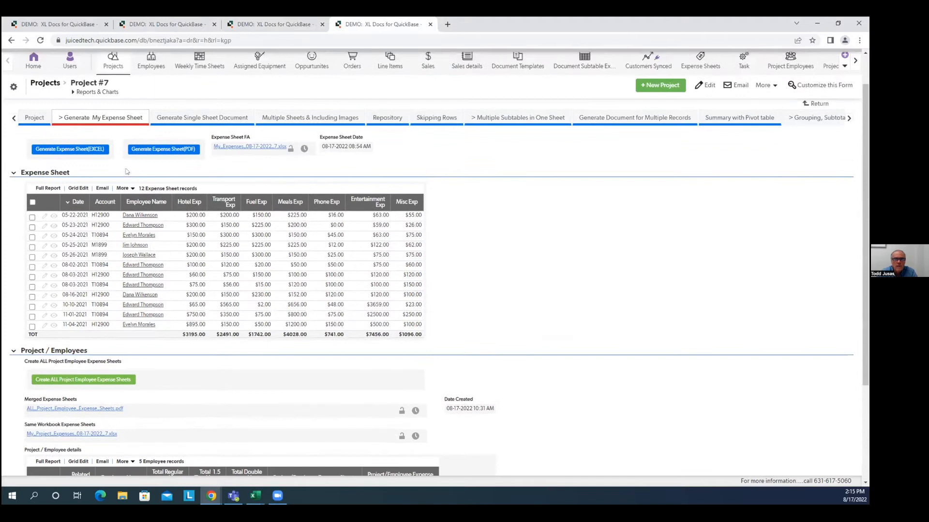
Open the properties of the Generate Expense Sheet field and examine its URL formula
right_click(113, 158)
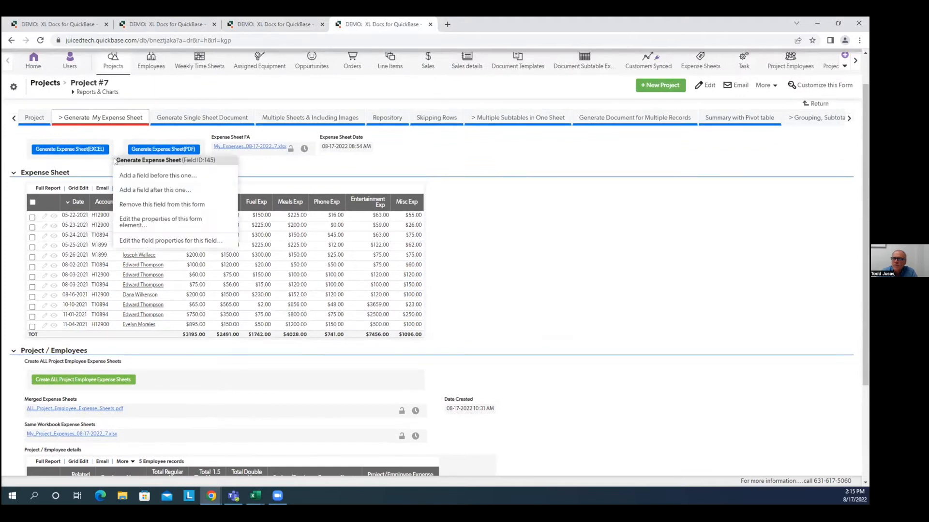
click(143, 240)
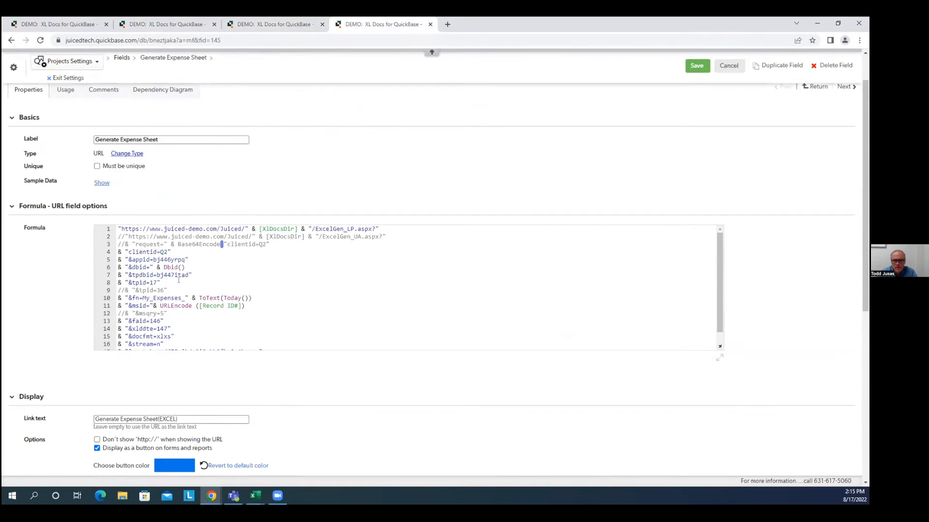
scroll(202, 294, down, 1)
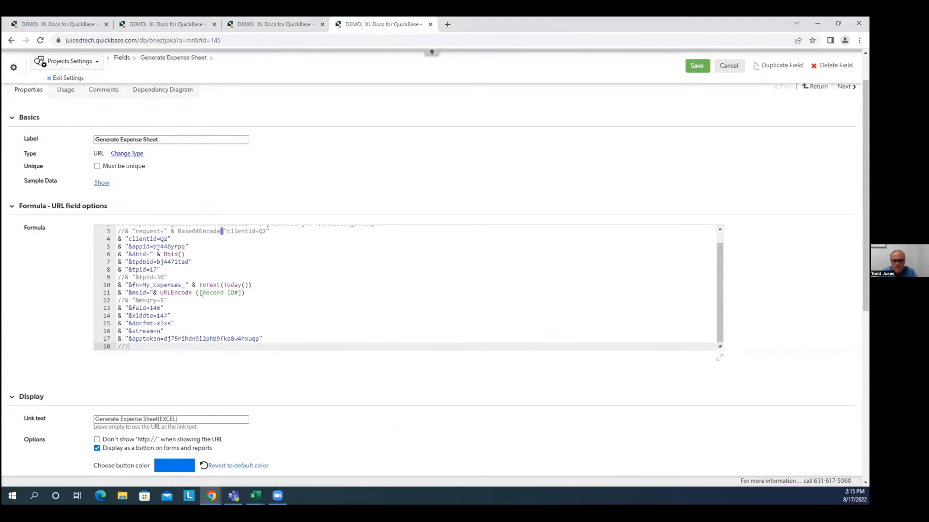
scroll(202, 294, up, 4)
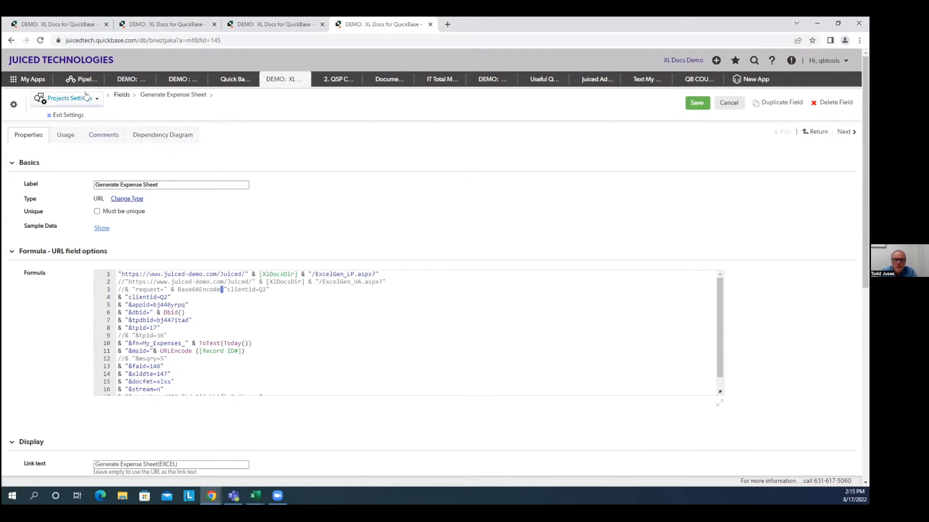
Return to Project #7, open the properties of the Create ALL Project Employee Expense Sheets field and enlarge its formula box
click(79, 119)
scroll(144, 271, down, 1)
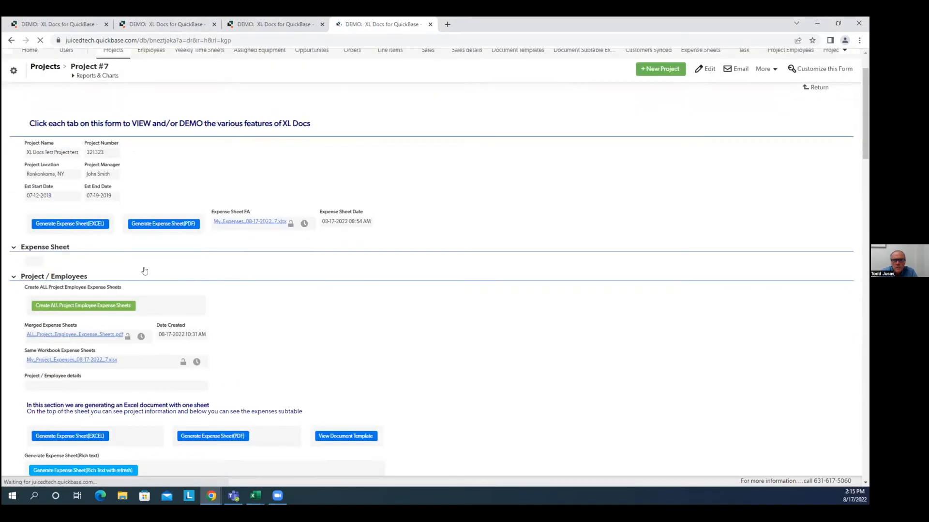
scroll(164, 280, down, 3)
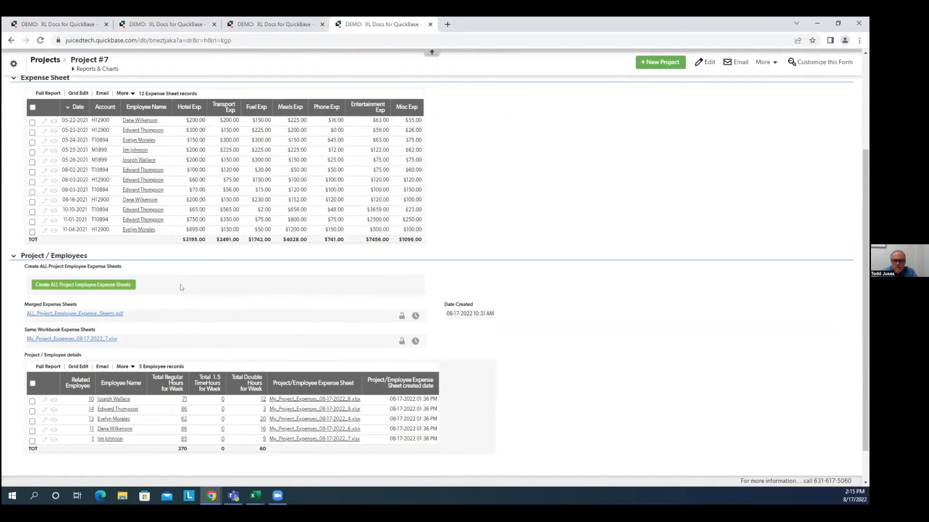
right_click(180, 288)
click(218, 358)
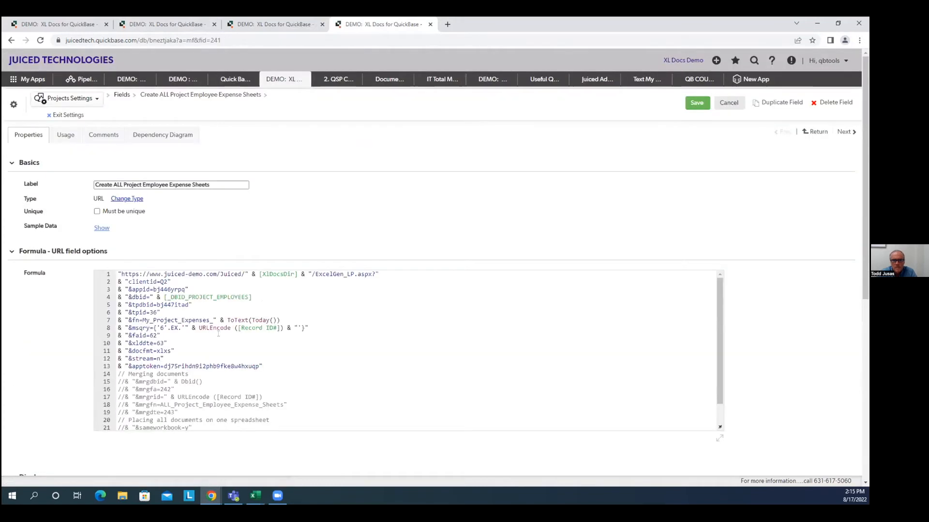
drag(720, 424, 747, 439)
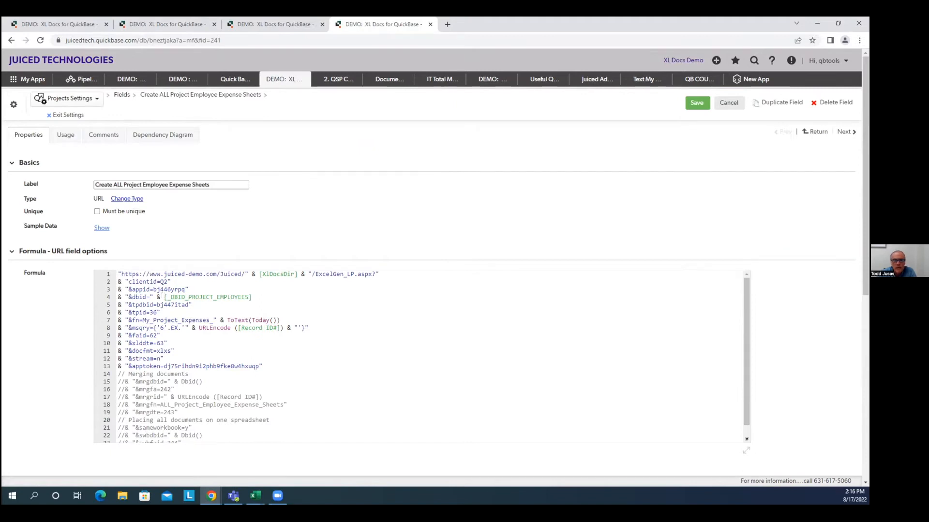
Examine the dbid, tpid and msqry parameters in the Create ALL Project Employee Expense Sheets formula
drag(163, 297, 260, 298)
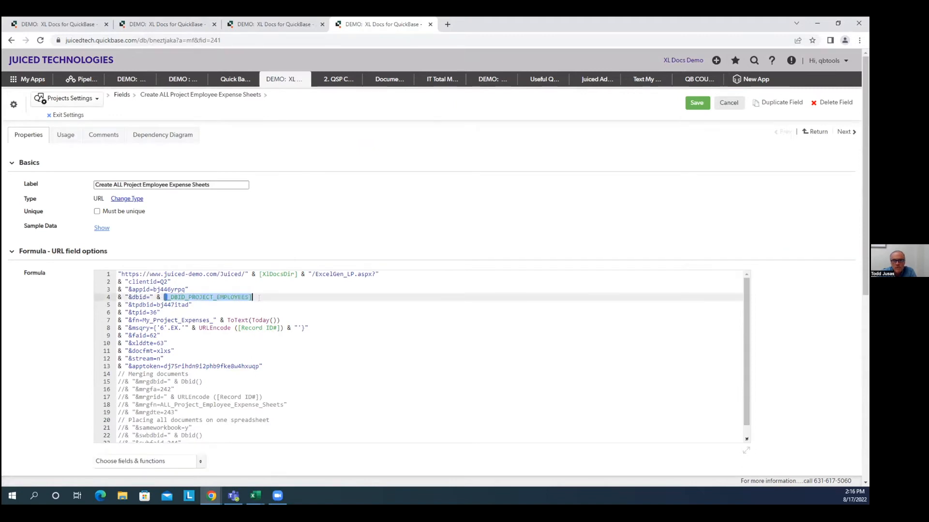
click(260, 298)
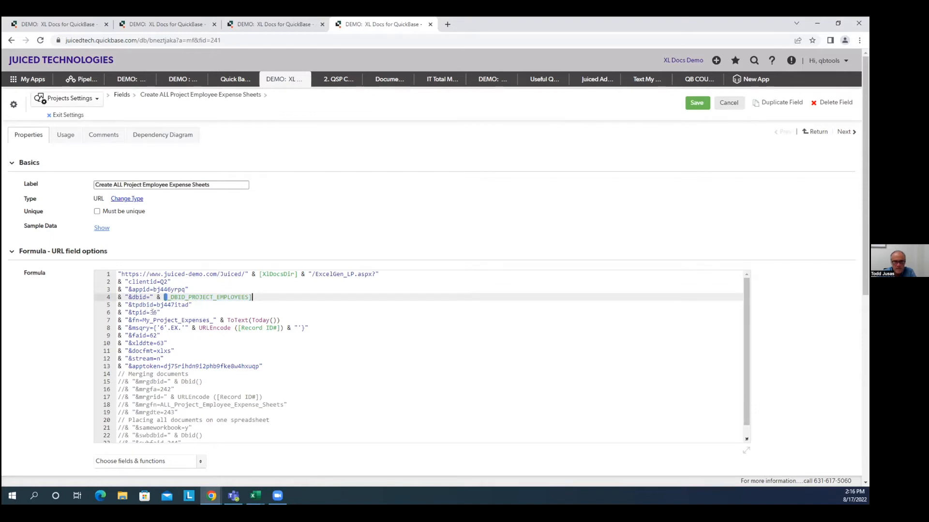
drag(149, 312, 157, 313)
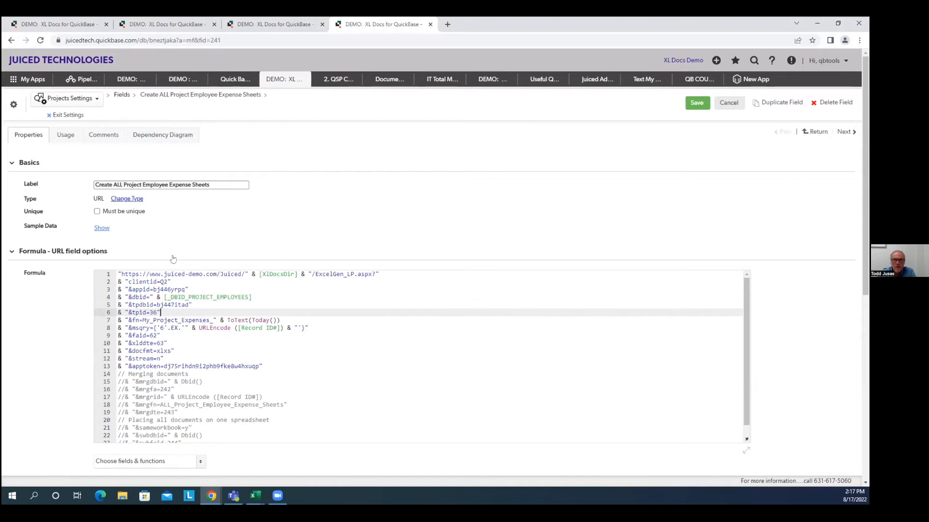
click(163, 328)
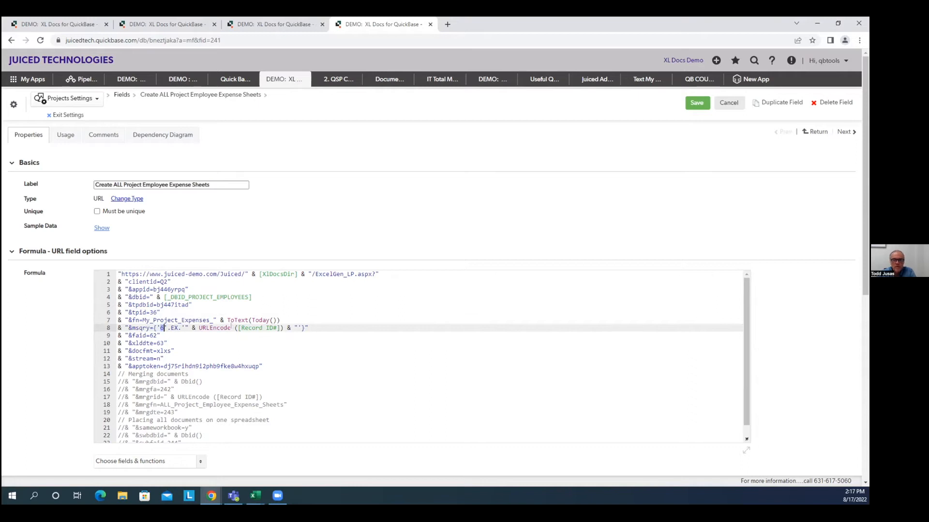
click(209, 328)
Duplicate the browser tab, open the Generate Expense Sheet field's properties in the copy and enlarge its formula box
right_click(392, 24)
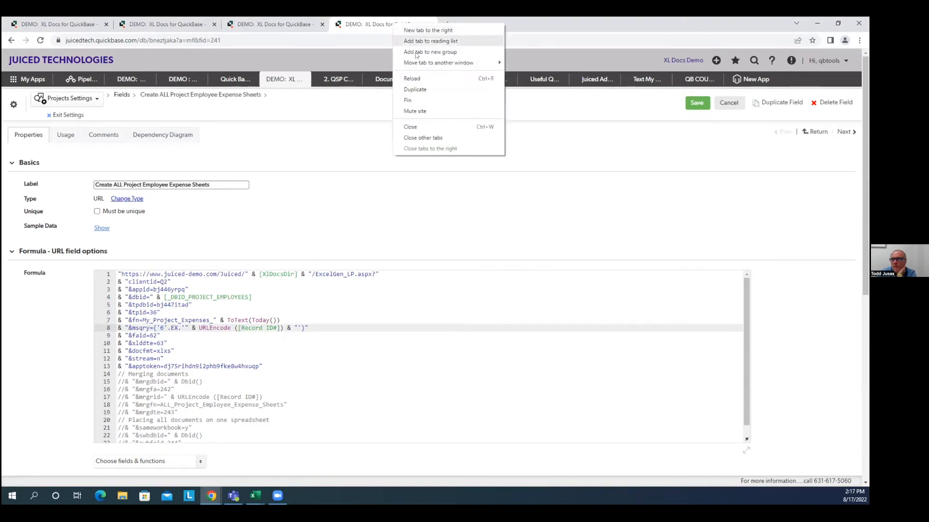
click(423, 90)
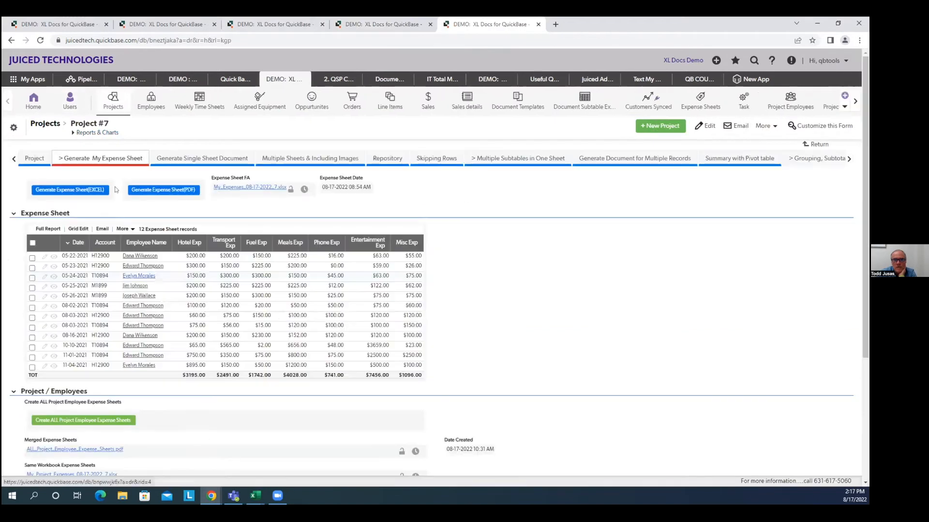
right_click(108, 197)
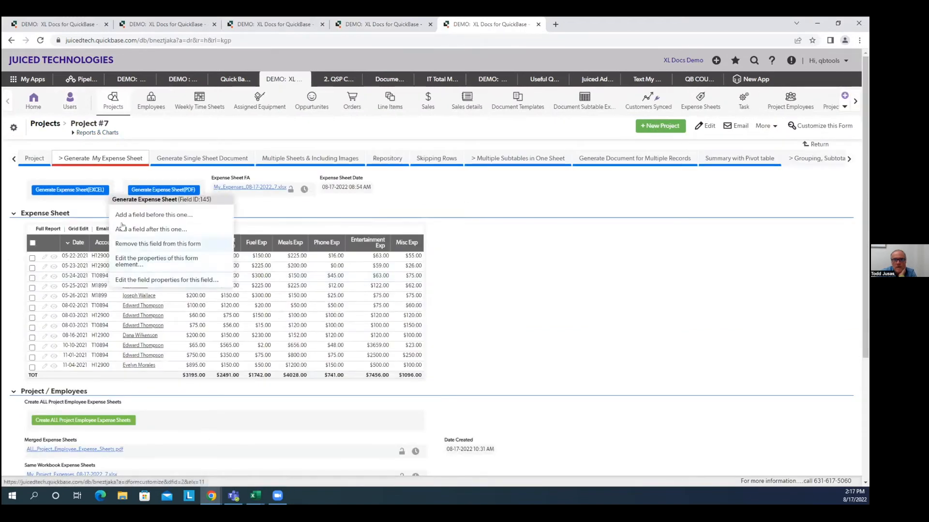
click(136, 280)
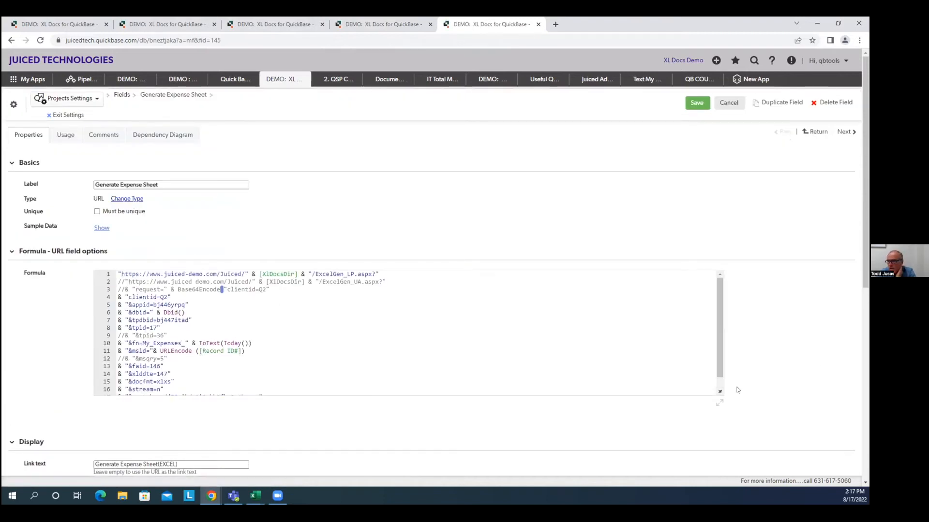
drag(716, 390, 765, 425)
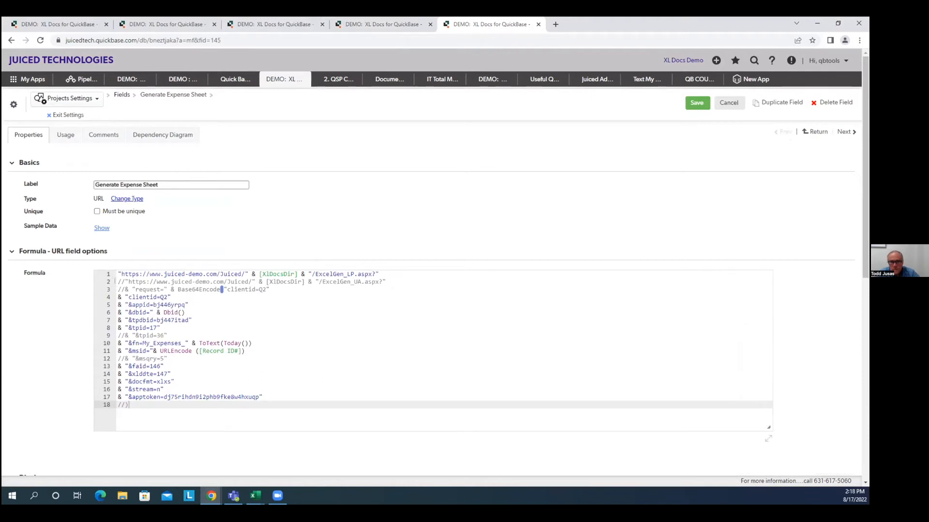
Delete the commented-out ExcelGen_UA URL, request, tpid=36 and msqry=5 lines from the Generate Expense Sheet formula
drag(116, 282, 303, 287)
key(Delete)
key(Delete)
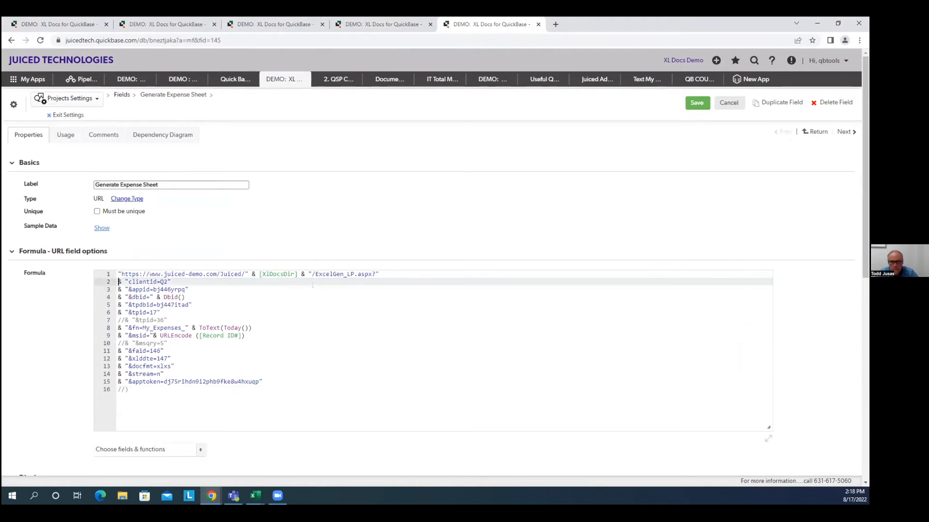
drag(118, 320, 169, 320)
key(Delete)
key(Delete)
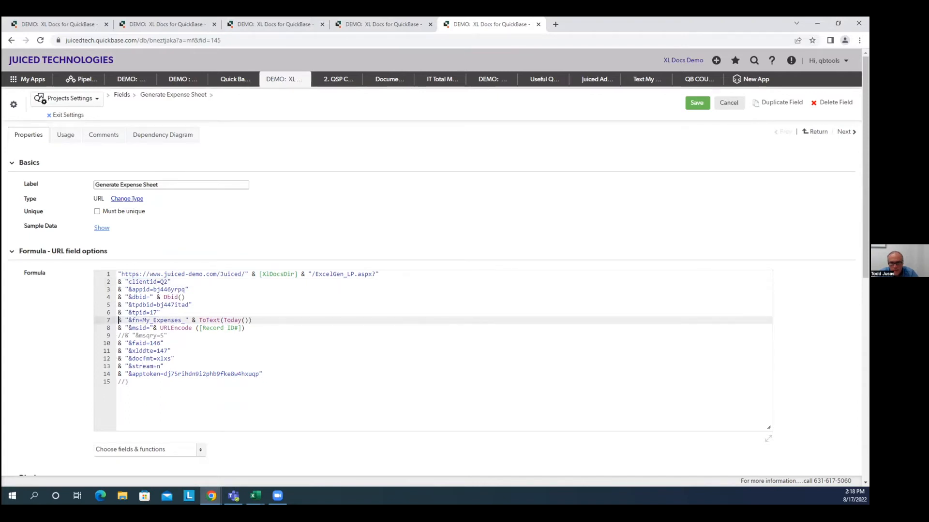
drag(118, 335, 168, 336)
key(Delete)
key(Delete)
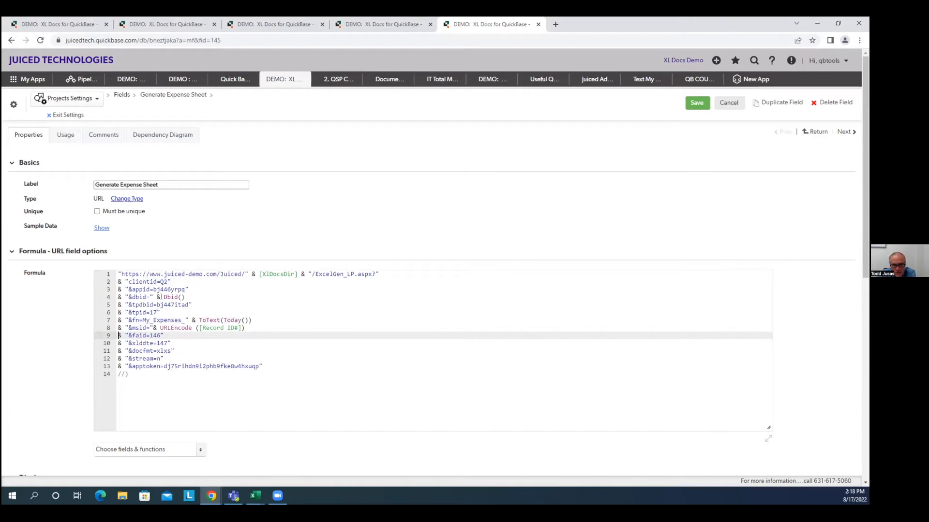
Examine the tpid, dbid and msid parameters in the Generate Expense Sheet formula
double_click(151, 312)
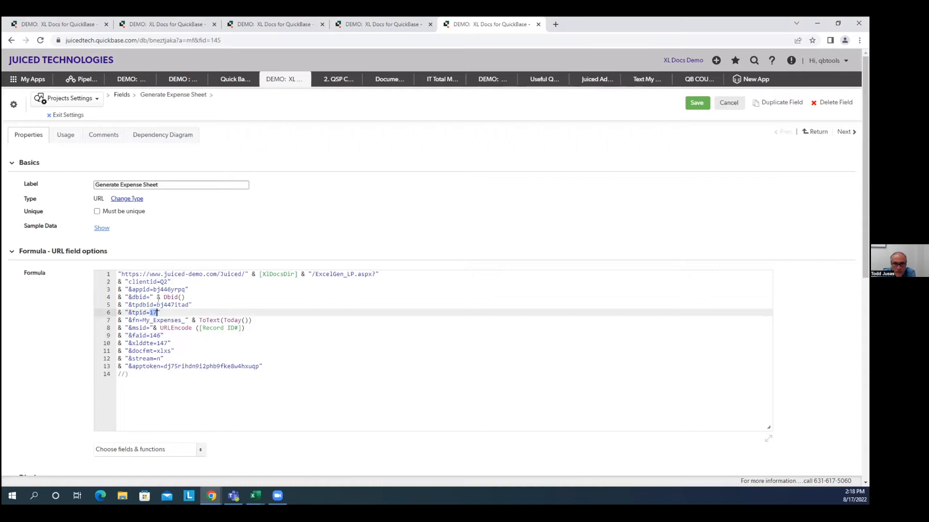
drag(163, 297, 187, 297)
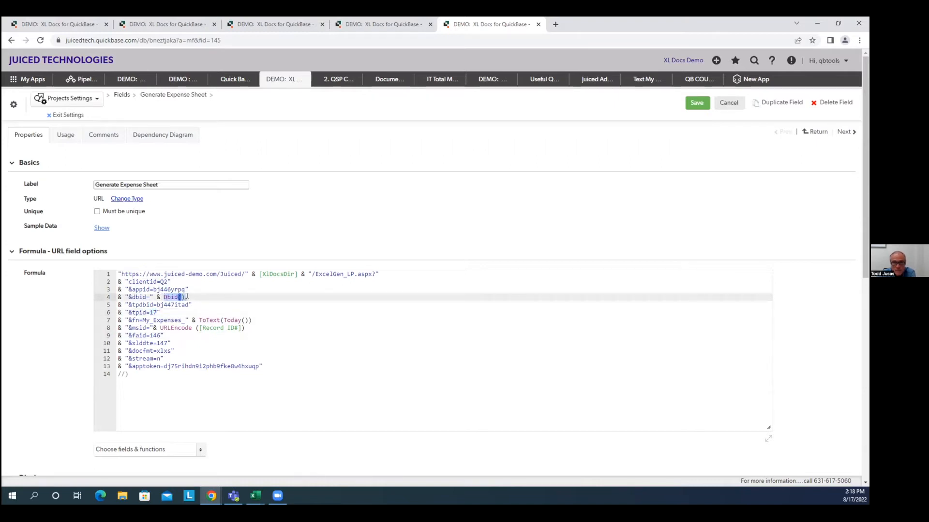
click(187, 297)
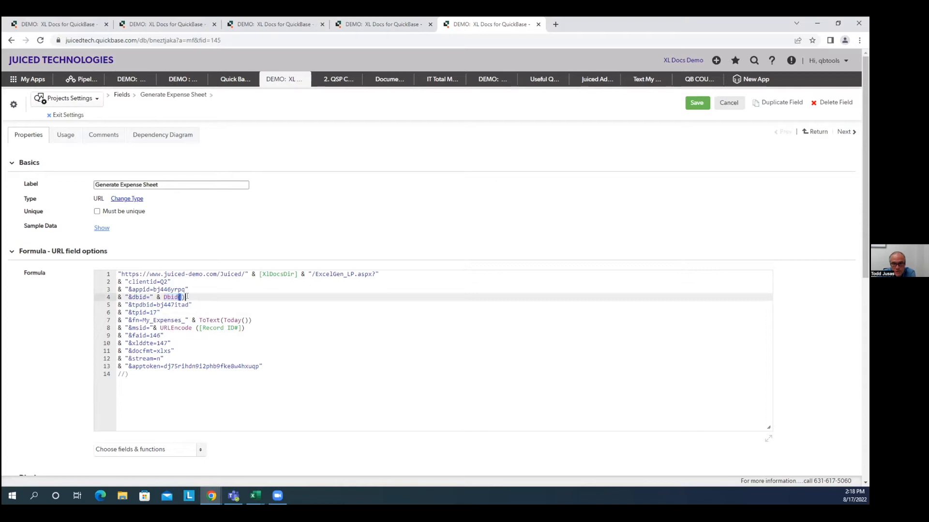
click(150, 312)
double_click(152, 313)
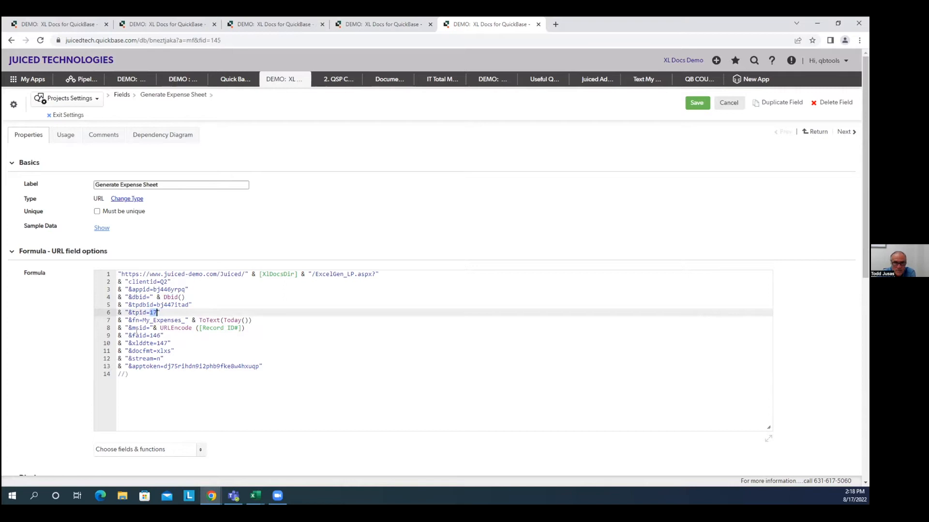
drag(125, 326, 245, 327)
click(220, 328)
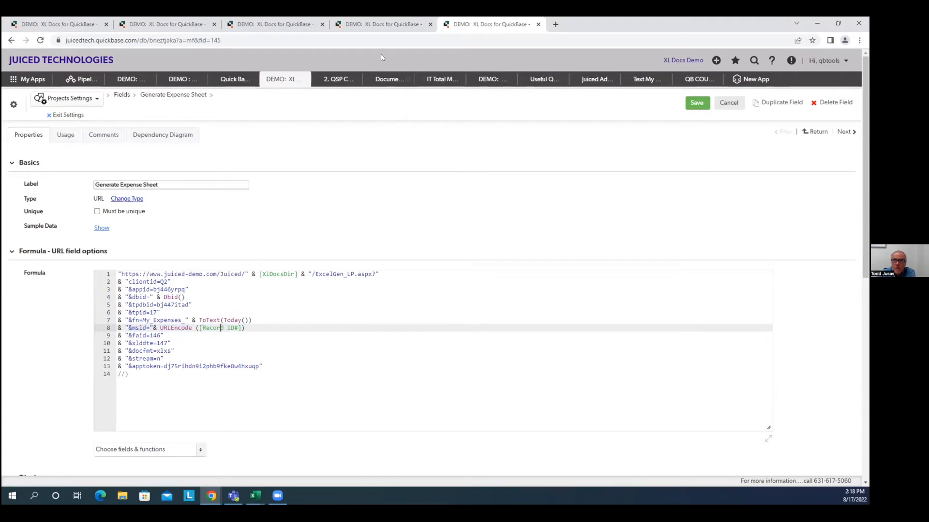
Go back to the Create ALL Project Employee Expense Sheets formula and examine its faid and xlddte parameters
click(383, 24)
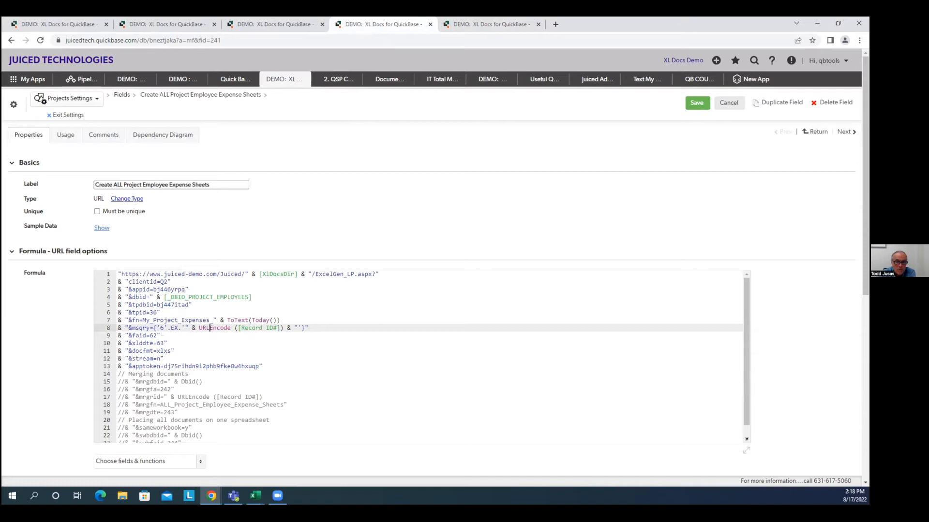
click(150, 335)
drag(150, 335, 158, 335)
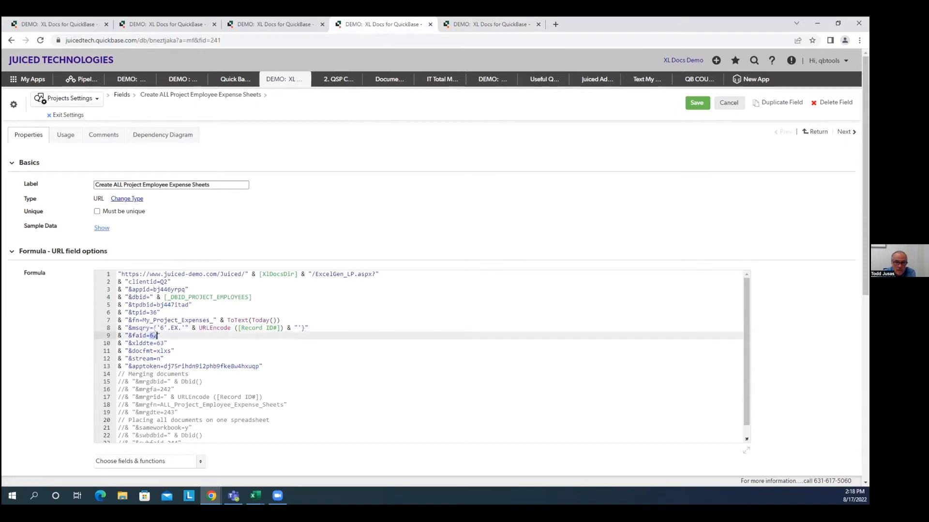
click(150, 335)
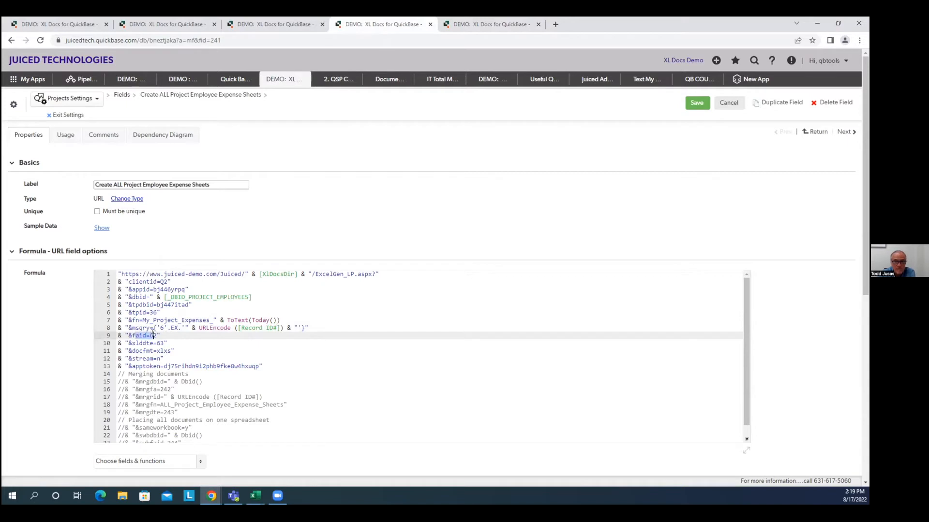
drag(153, 343, 165, 343)
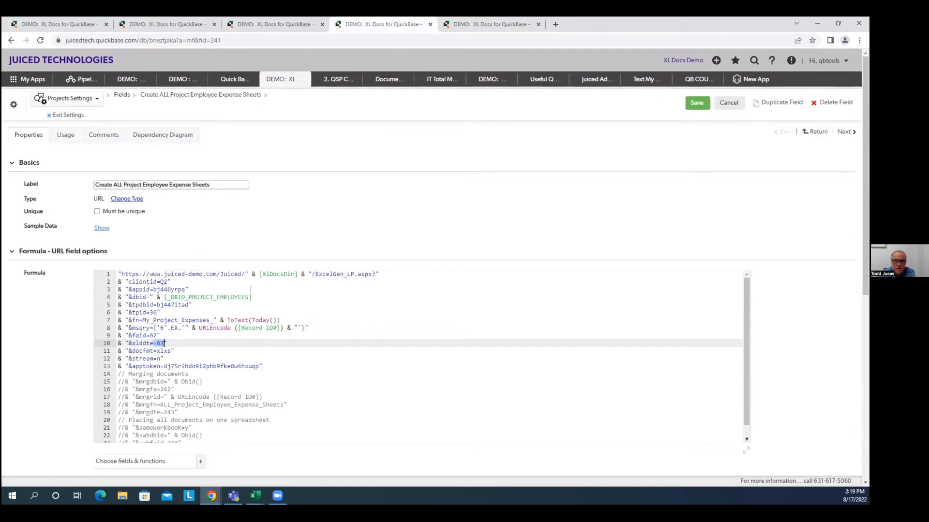
click(156, 335)
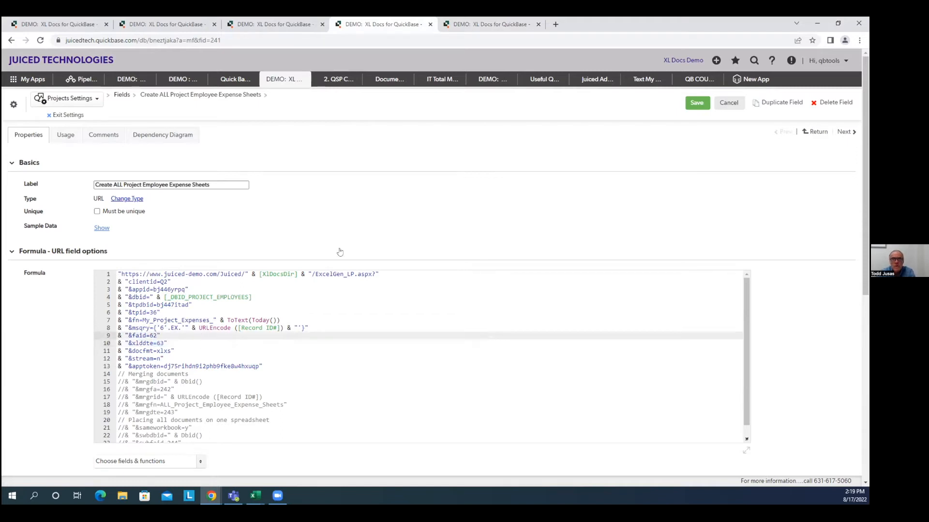
Return to Project #7, generate the expense sheets for all project employees and dismiss the XL Docs window
click(74, 116)
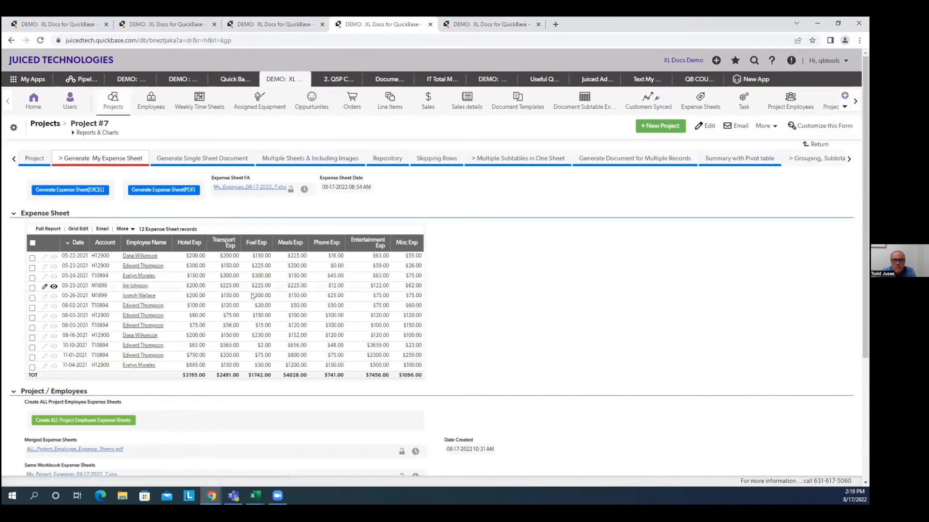
scroll(264, 290, down, 3)
click(114, 285)
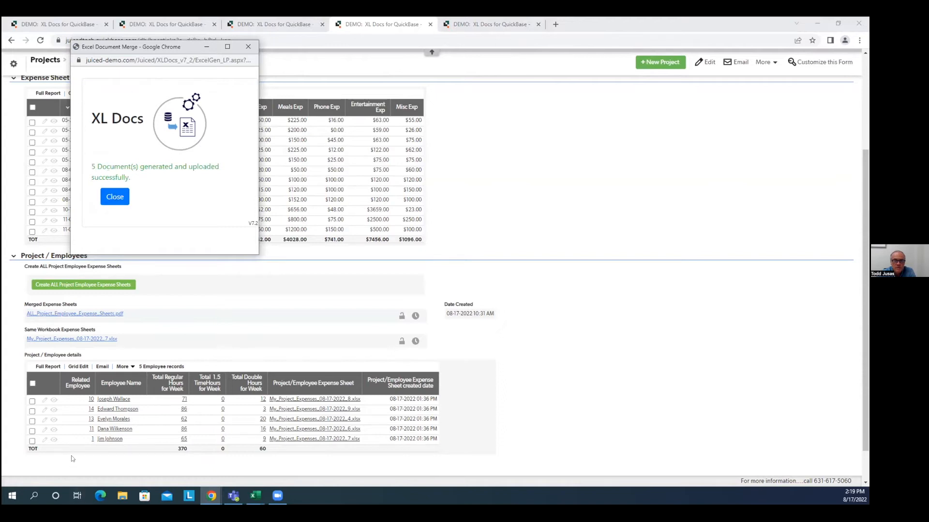
click(114, 198)
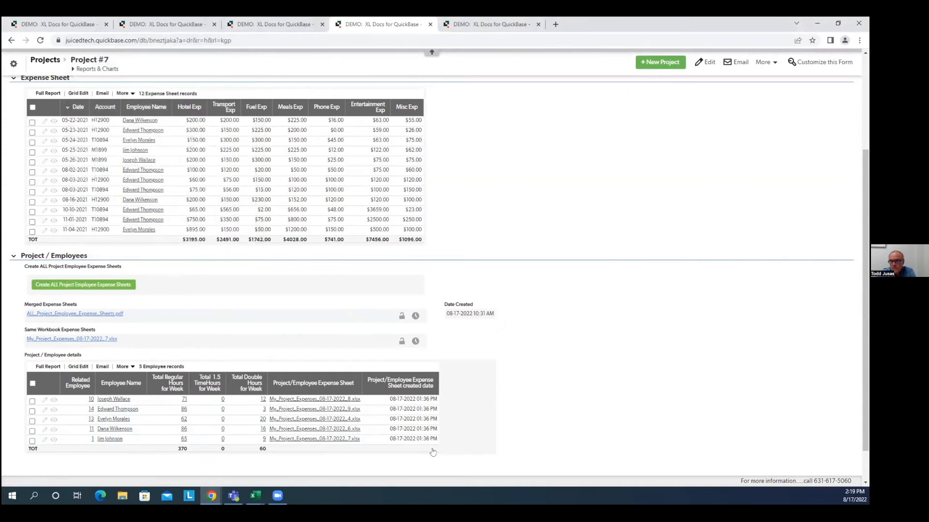
Reload Project #7 and check the expense sheet files and created dates in the Project / Employee details
click(39, 42)
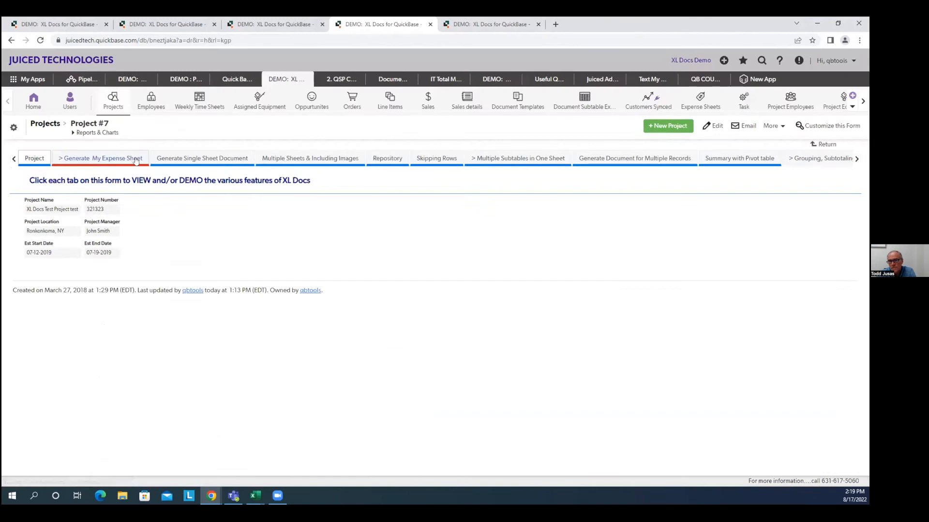
click(136, 161)
scroll(441, 375, down, 5)
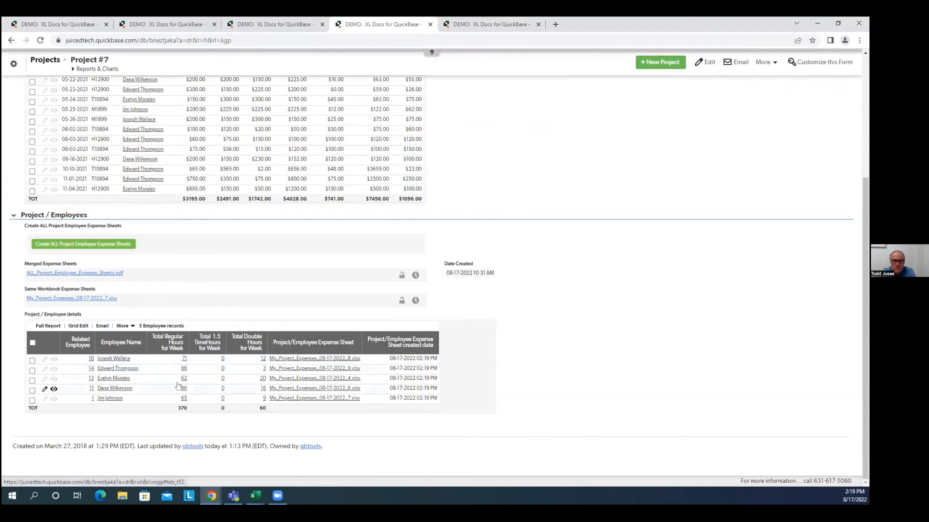
Open expense sheets My_Project_Expenses_08-17-2022_8.xlsx and My_Project_Expenses_08-17-2022_4.xlsx in Excel, check their employee expense rows and close the workbooks
click(302, 360)
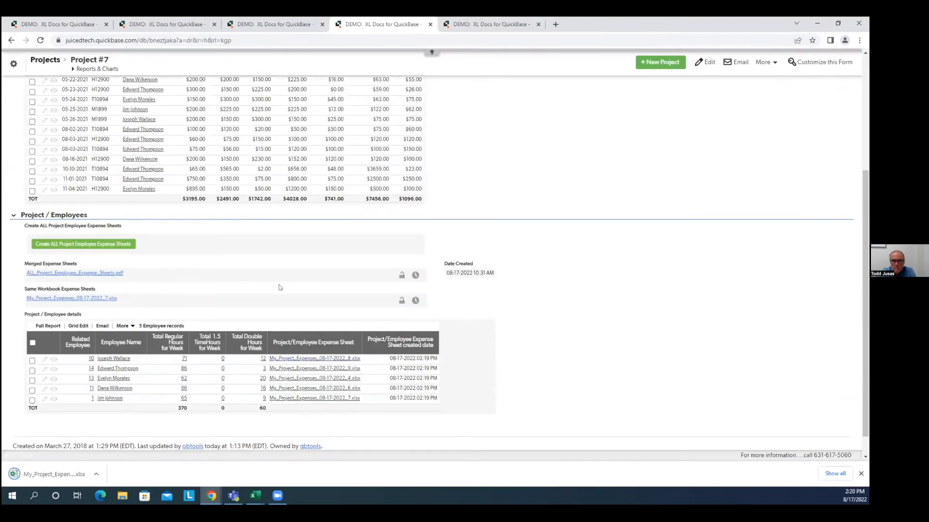
click(73, 477)
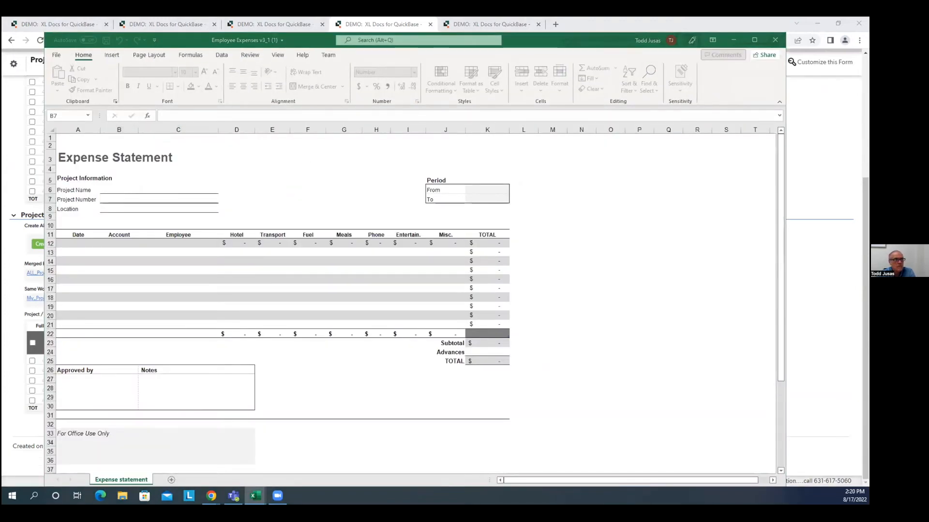
drag(352, 43, 563, 33)
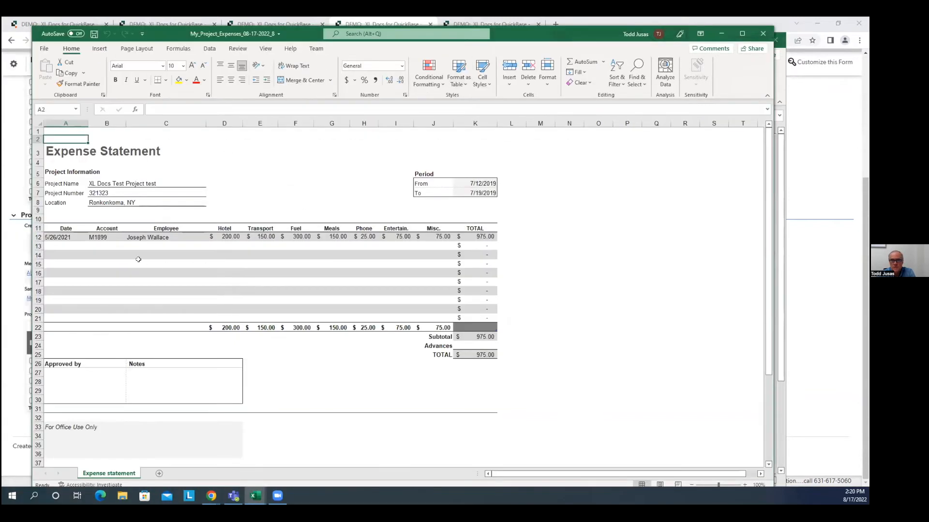
click(145, 238)
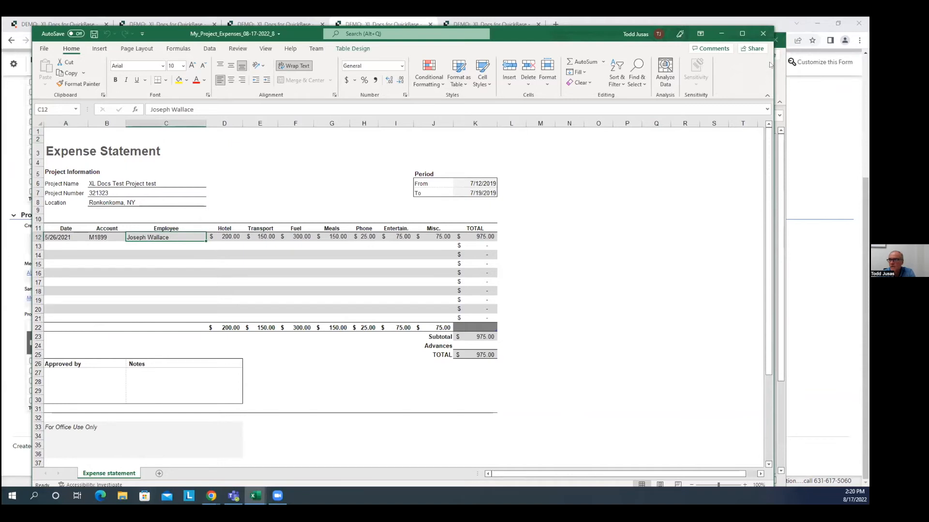
click(763, 37)
click(770, 35)
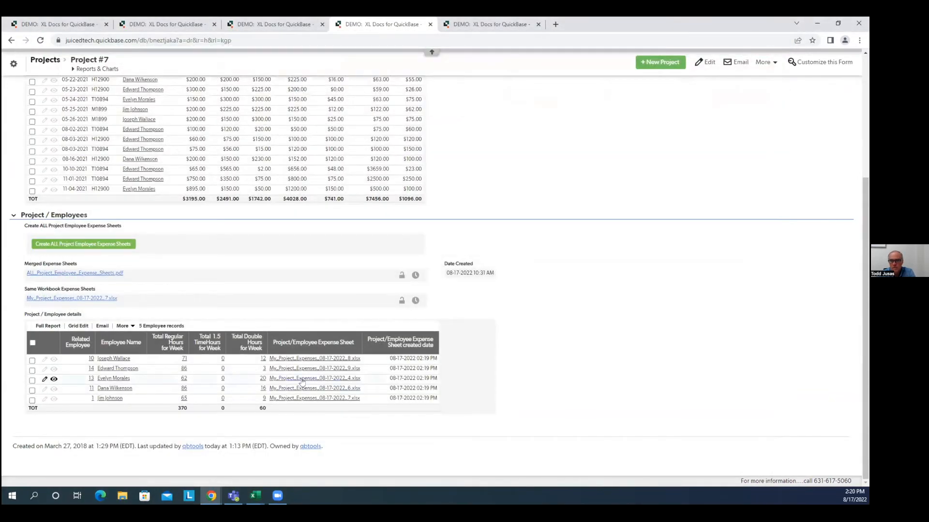
click(304, 379)
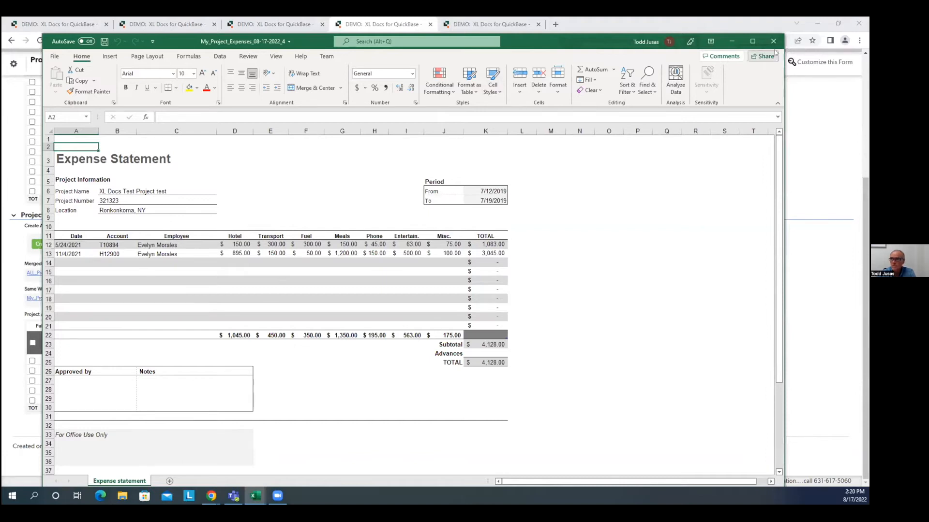
click(773, 41)
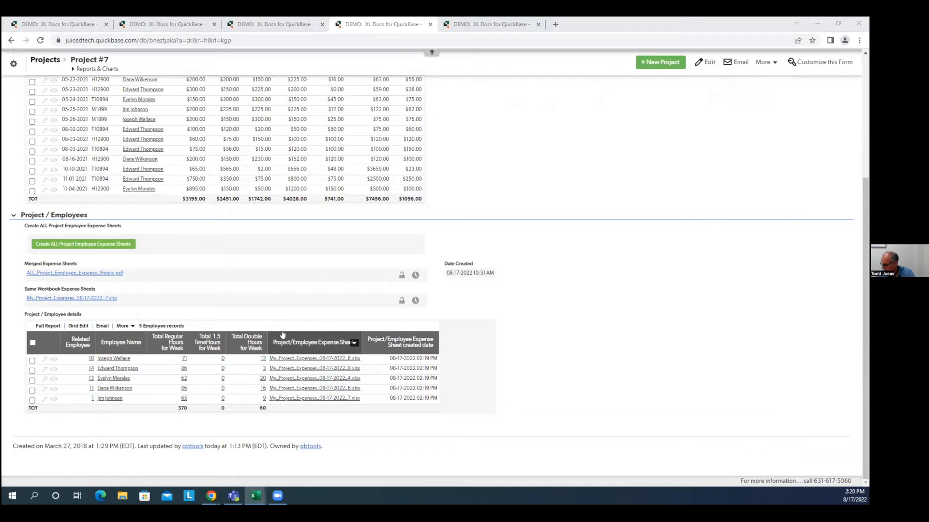
Open the field properties of Create ALL Project Employee Expense Sheets at the commented-out Merging documents part of the formula
right_click(237, 247)
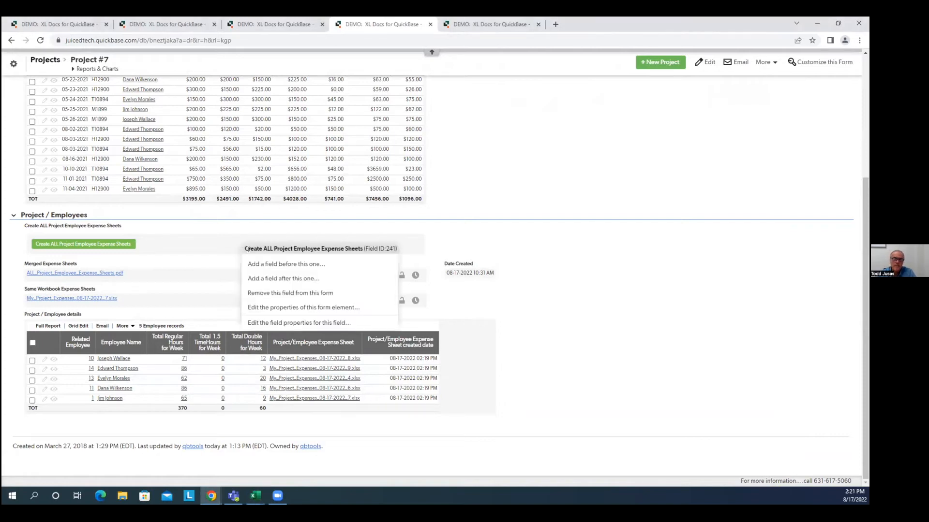
click(269, 323)
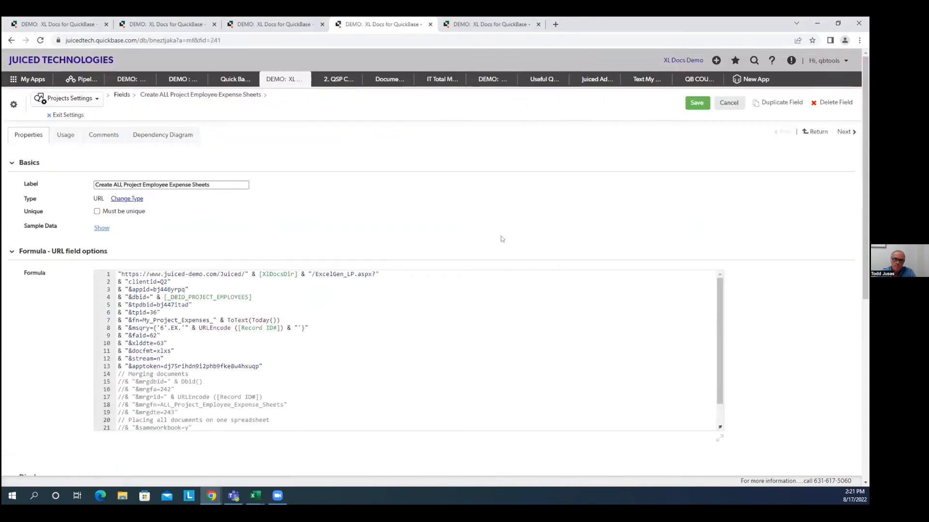
scroll(810, 232, down, 1)
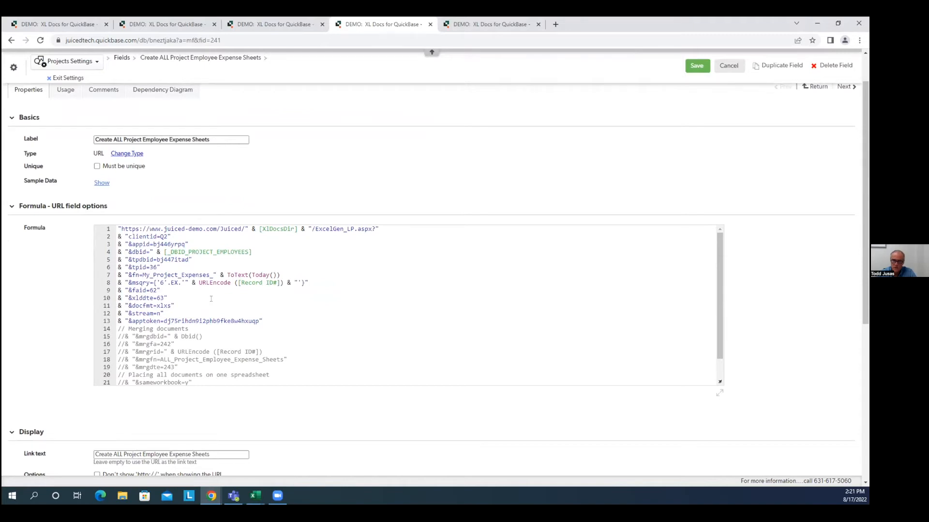
scroll(224, 302, down, 1)
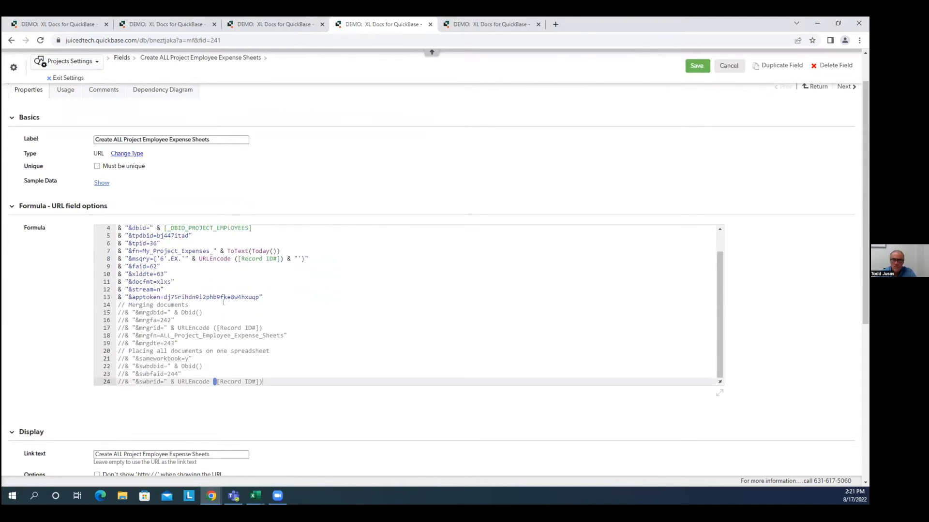
scroll(223, 302, down, 1)
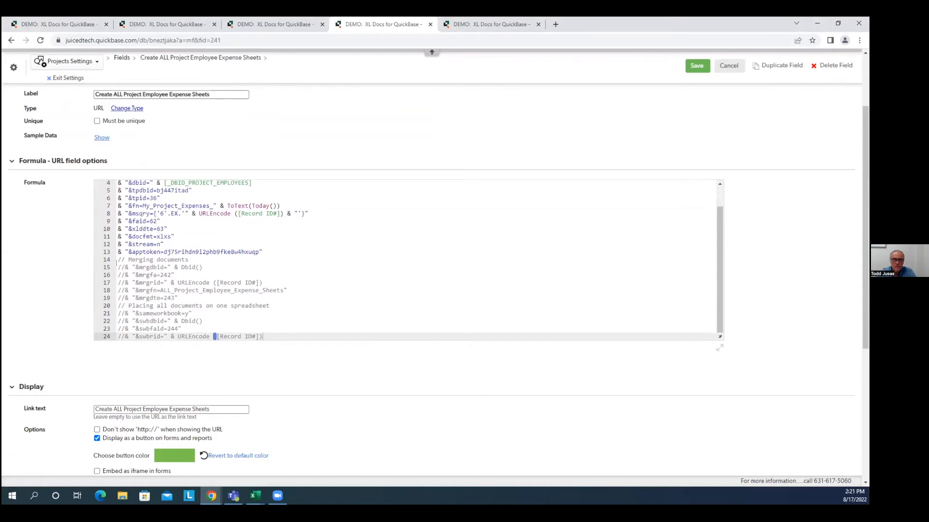
Uncomment the mrgdbid, mrgfa, mrgrid, mrgfn and mrgdte lines in the formula's Merging documents section
click(117, 266)
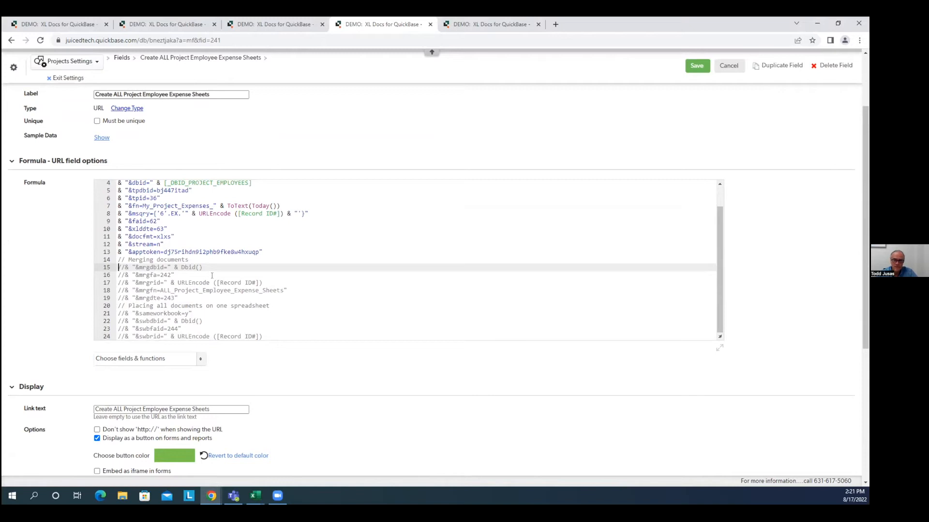
key(Delete)
key(Delete)
key(Down)
key(Delete)
key(Delete)
key(Down)
key(Delete)
key(Delete)
key(Down)
key(Delete)
key(Delete)
key(Down)
key(Delete)
key(Delete)
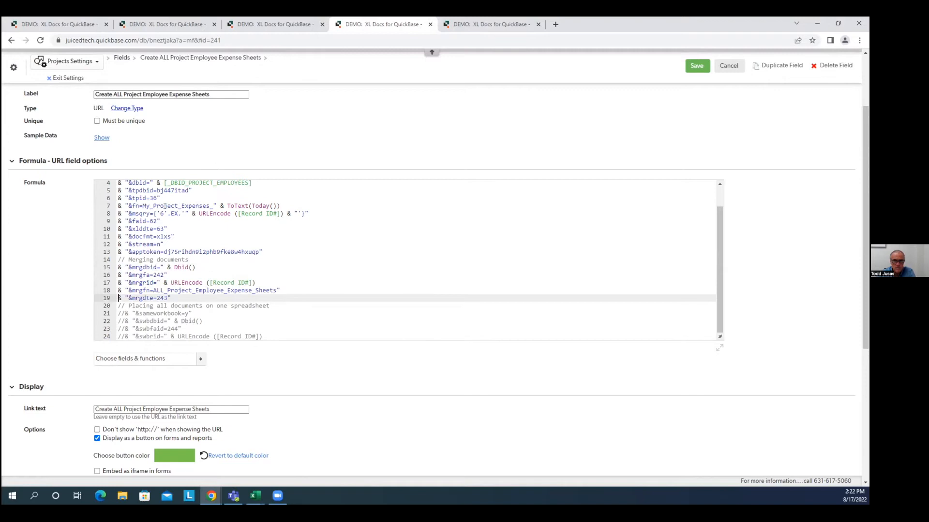
Review the formula's document and merge parameters, and save the Create ALL Project Employee Expense Sheets field
scroll(197, 209, up, 1)
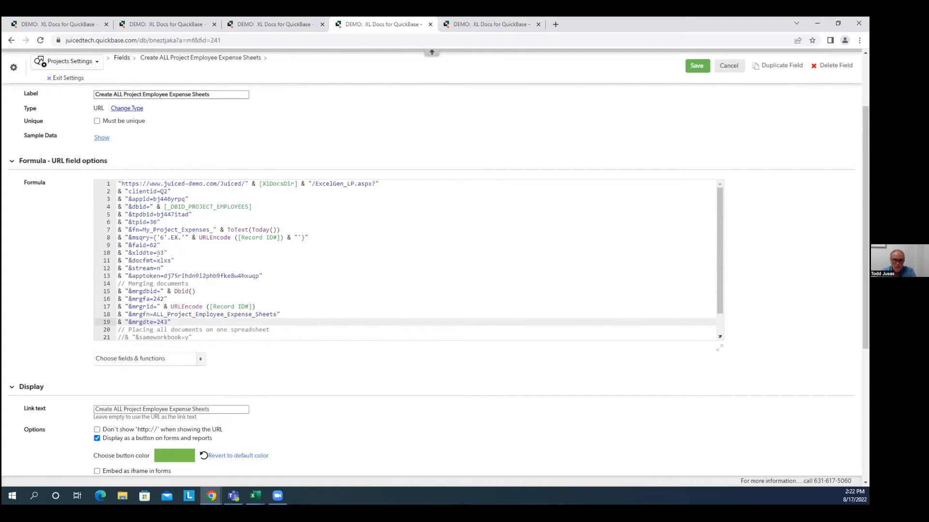
scroll(173, 267, down, 1)
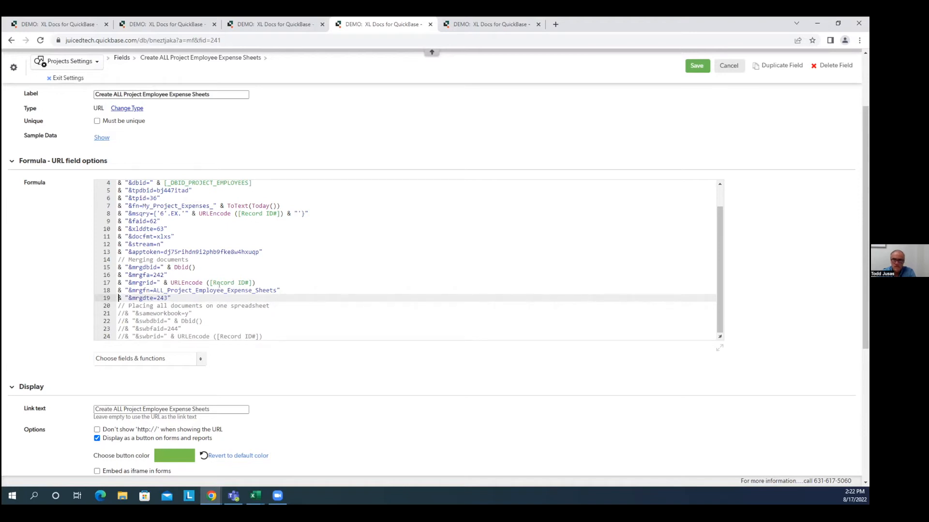
click(693, 66)
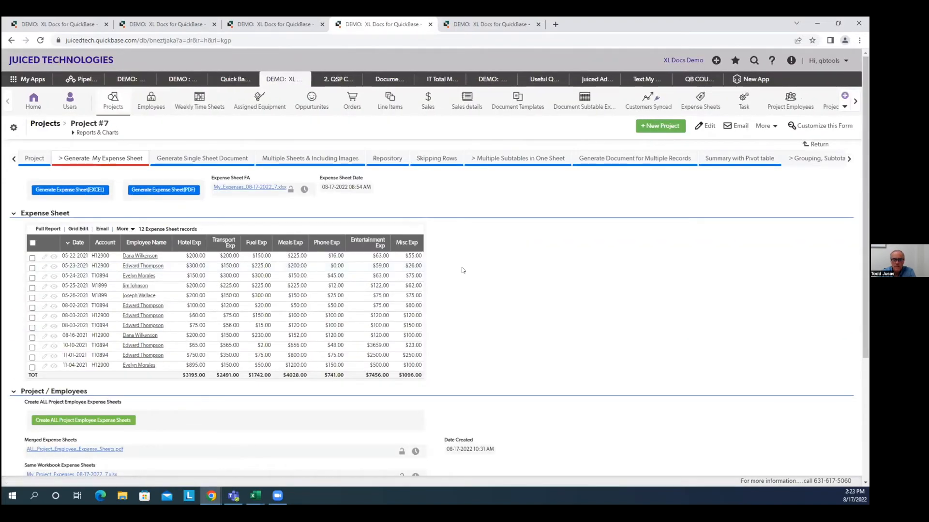
Generate the merged expense sheets for all employees of Project #7 and move the XL Docs window clear of the form's edge
scroll(462, 269, down, 3)
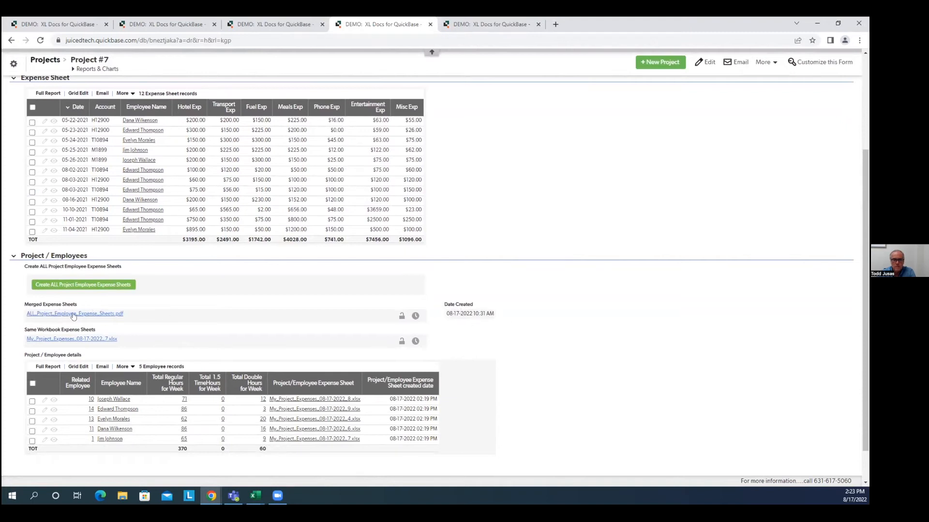
click(108, 285)
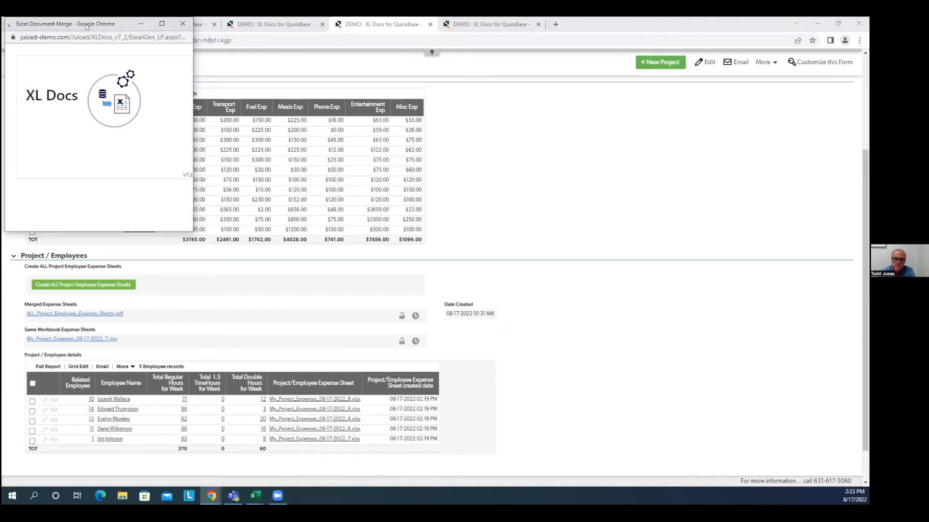
drag(86, 26, 106, 32)
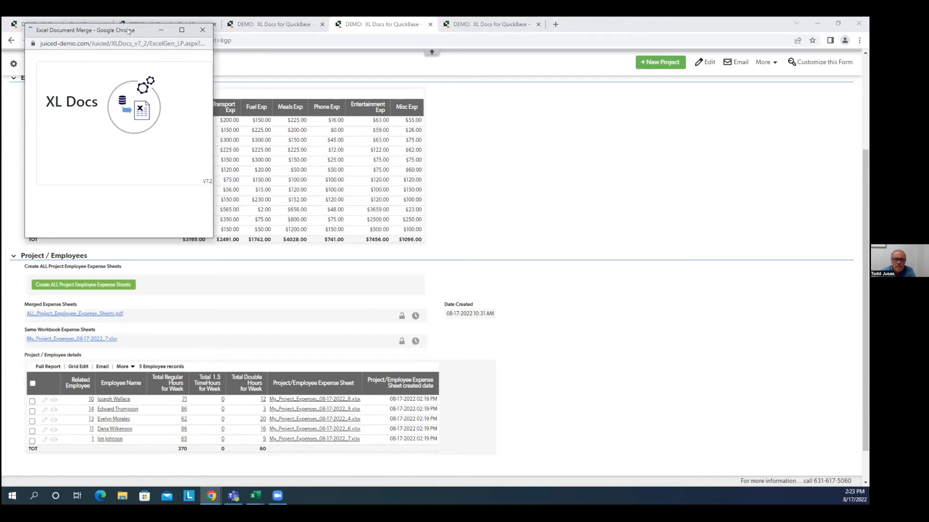
drag(126, 30, 157, 51)
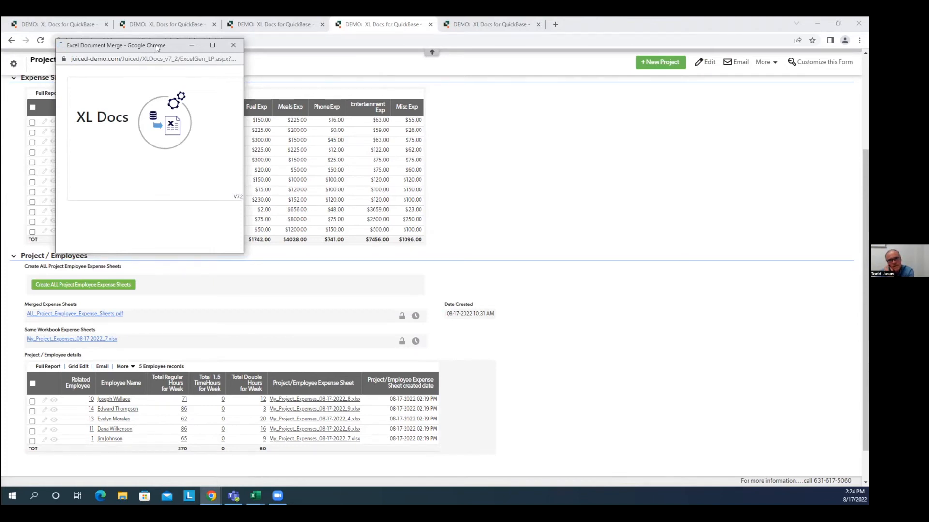
drag(156, 47, 236, 63)
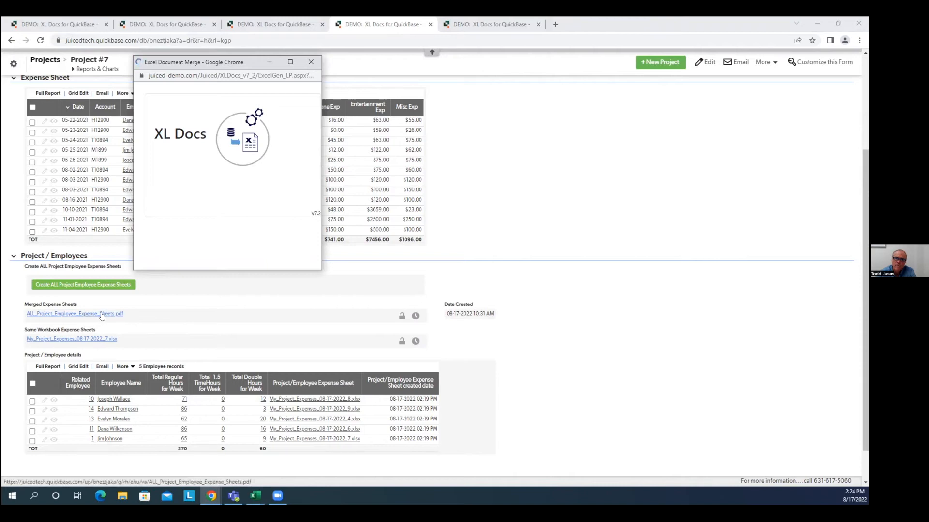
Download and open ALL_Project_Employee_Expense_Sheets.pdf from the project's Merged Expense Sheets field
drag(24, 305, 77, 305)
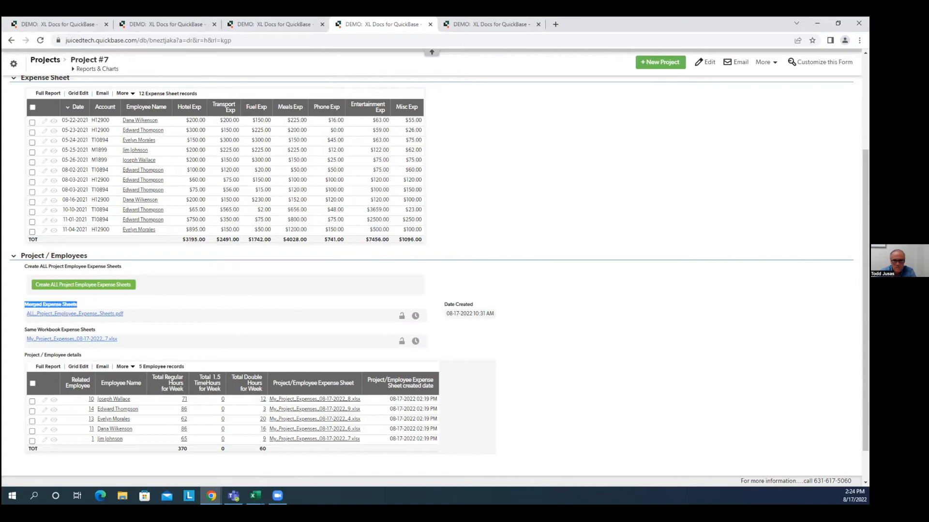
click(816, 24)
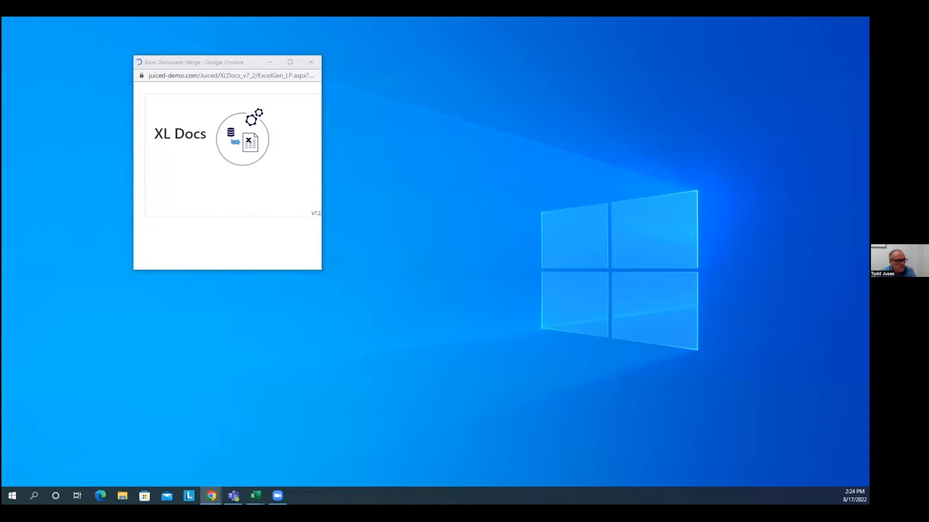
click(210, 496)
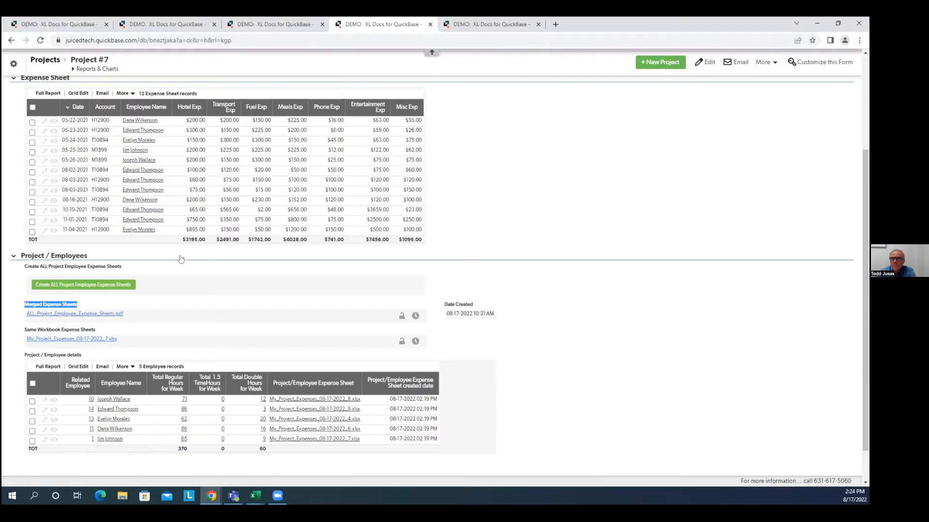
click(99, 315)
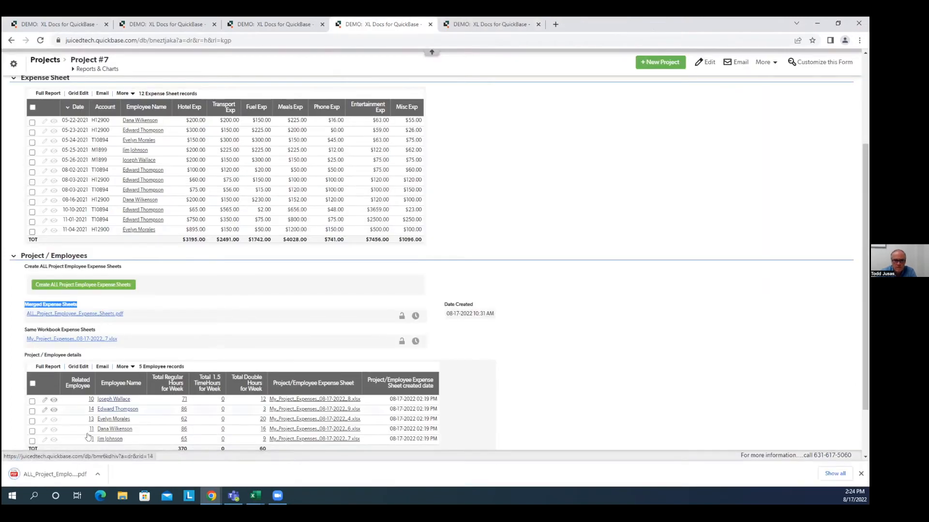
click(69, 476)
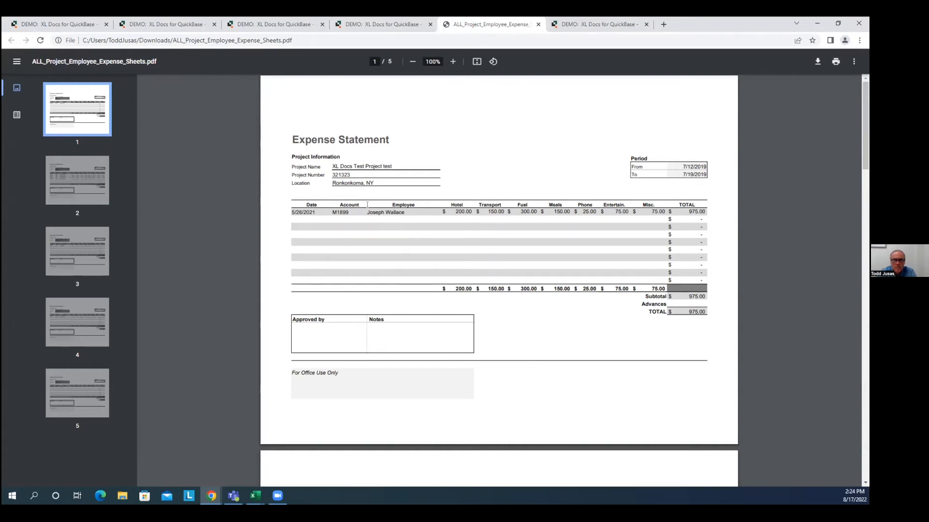
Look through every employee's expense statement in the merged PDF, close it and dismiss the XL Docs window
scroll(334, 194, down, 5)
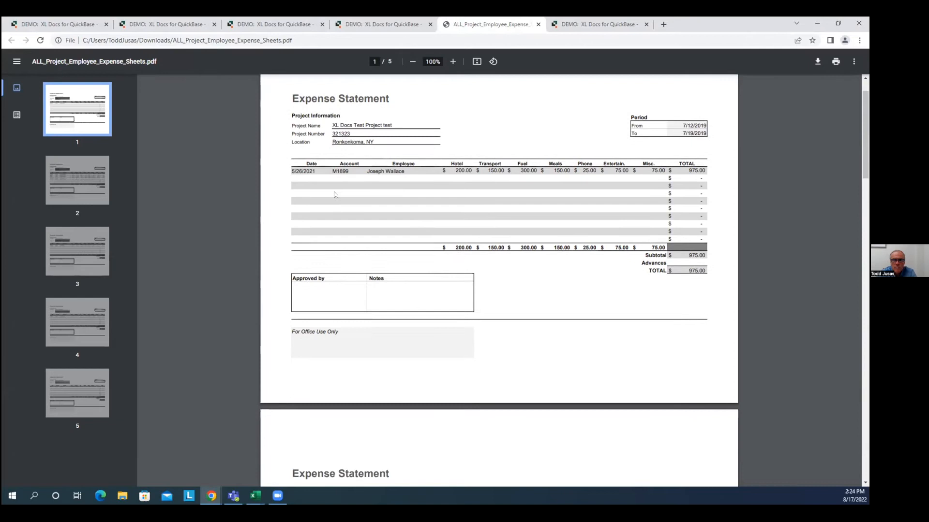
scroll(333, 193, down, 1)
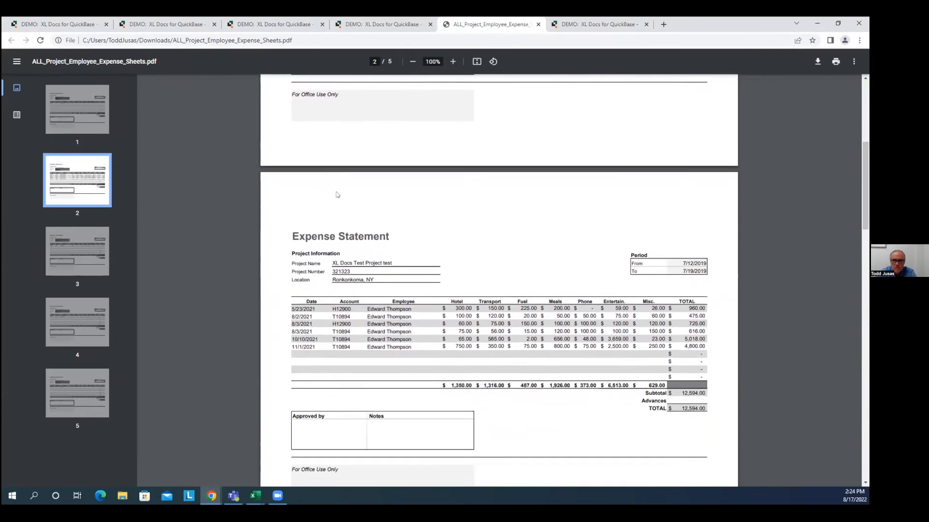
scroll(334, 193, up, 6)
scroll(367, 203, down, 10)
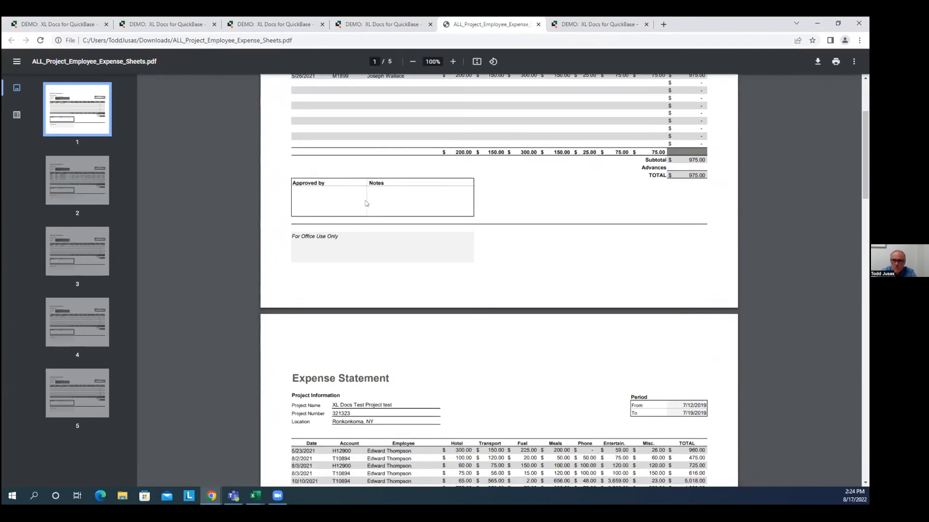
scroll(376, 189, down, 12)
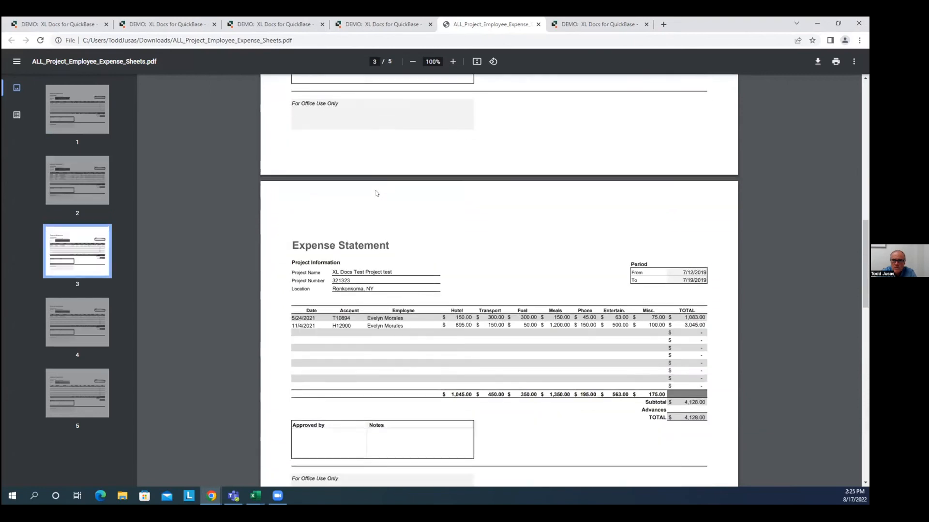
scroll(378, 191, down, 4)
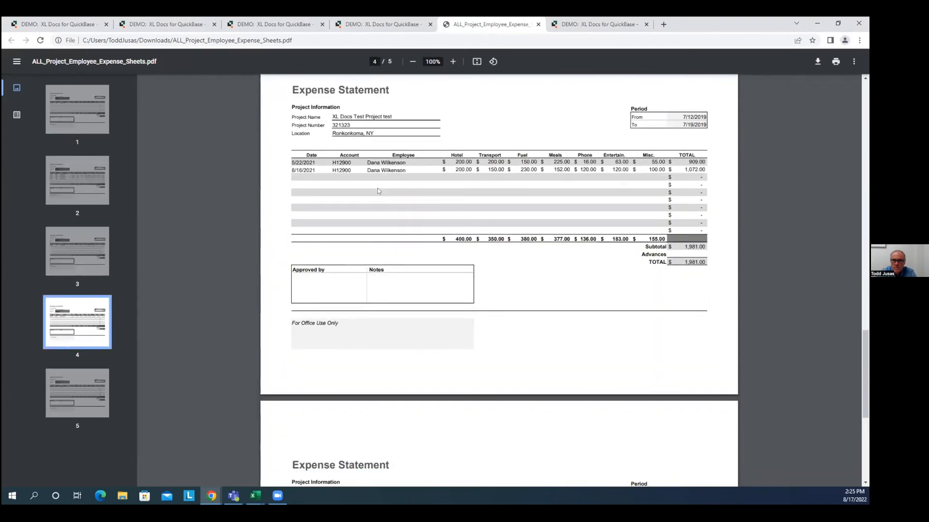
scroll(383, 161, down, 6)
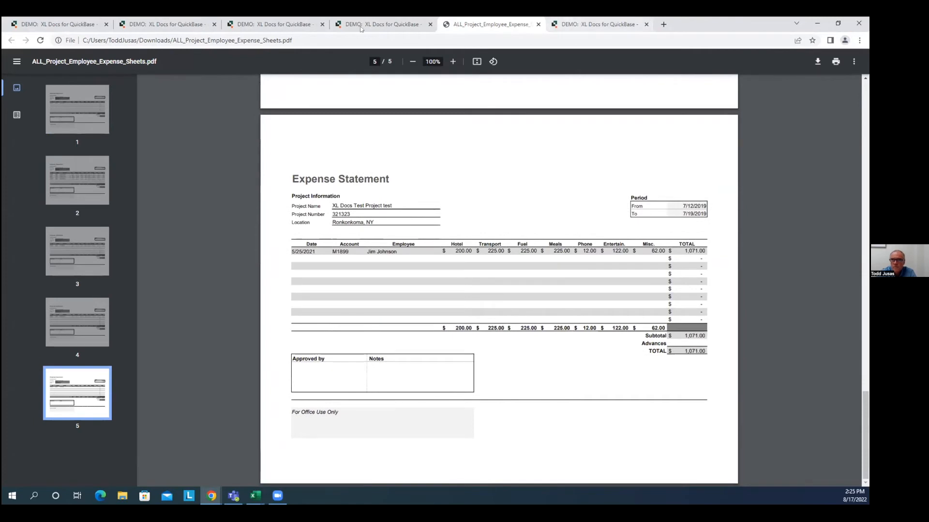
click(538, 24)
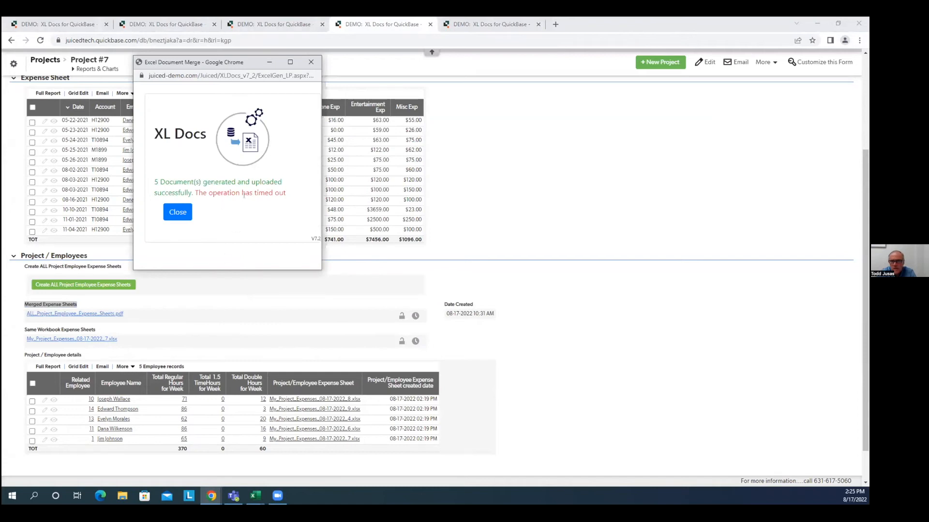
click(177, 214)
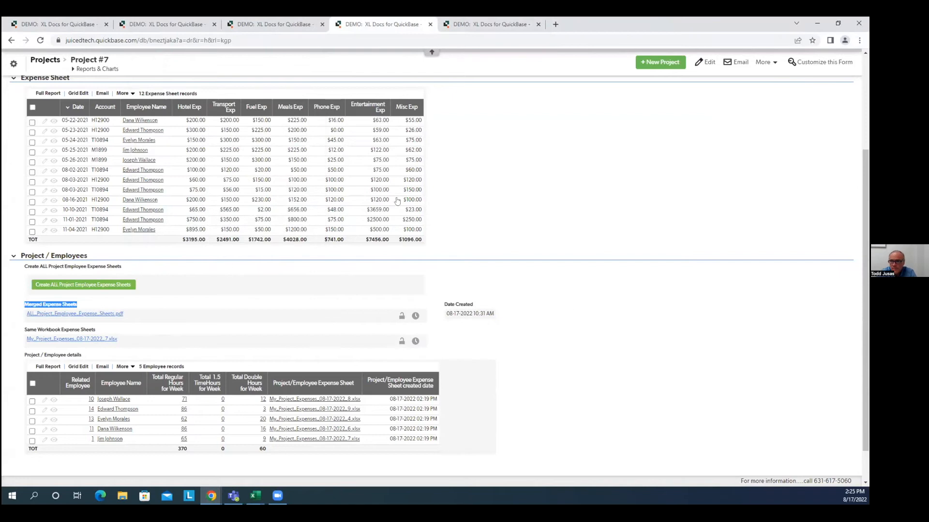
Refresh Project #7 and check the revision history of its Merged Expense Sheets field
click(38, 39)
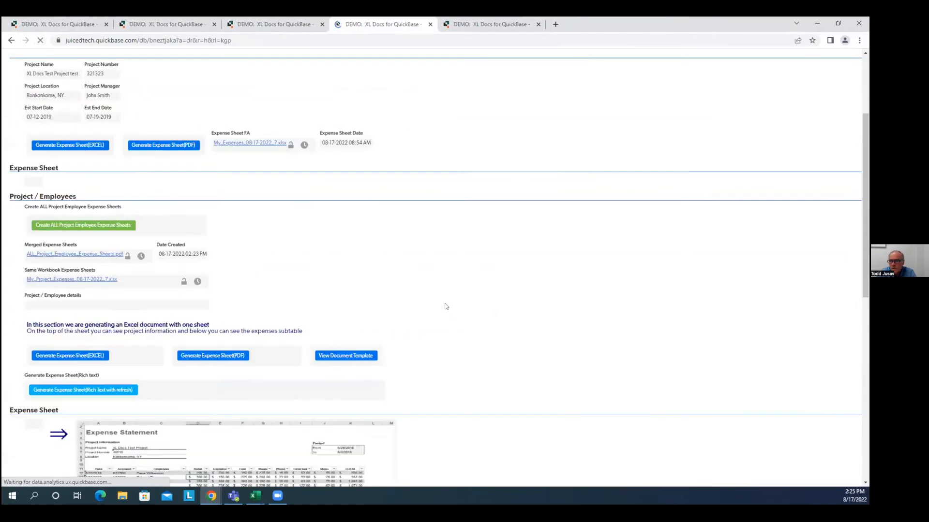
scroll(475, 363, down, 2)
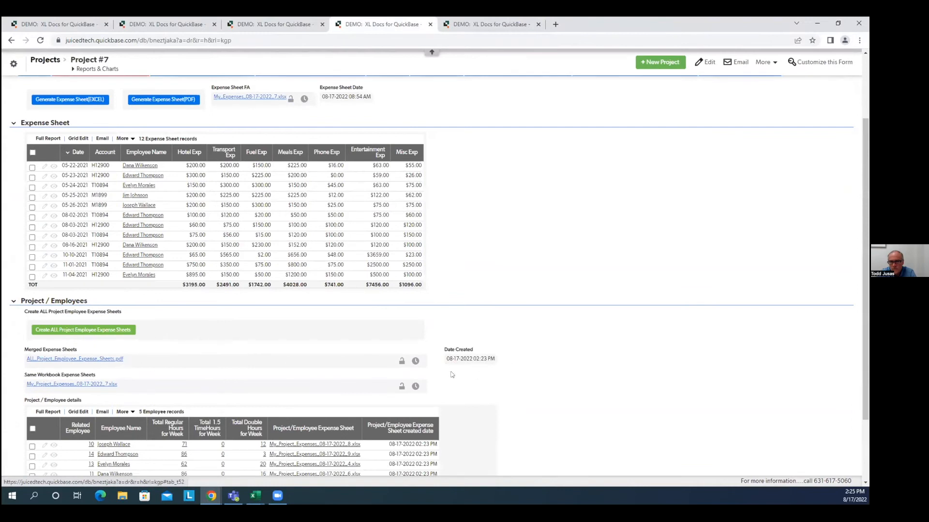
click(415, 361)
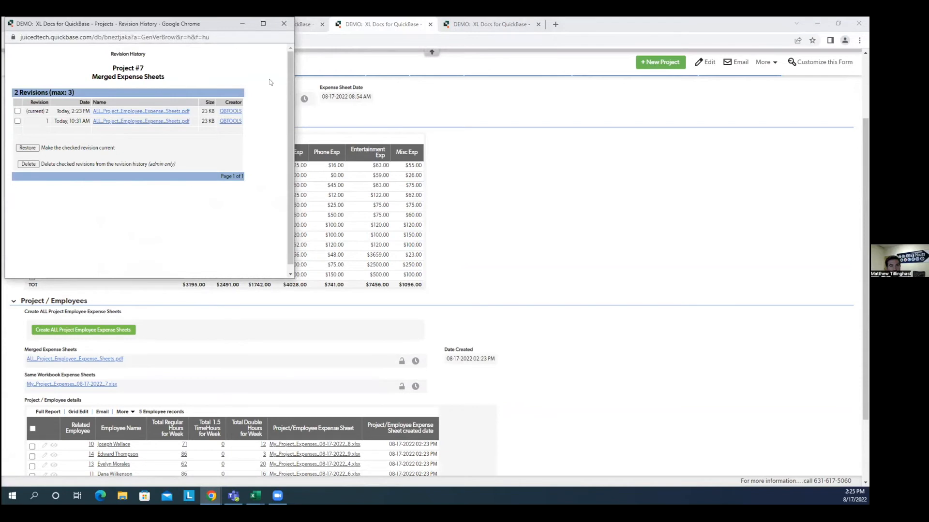
click(284, 24)
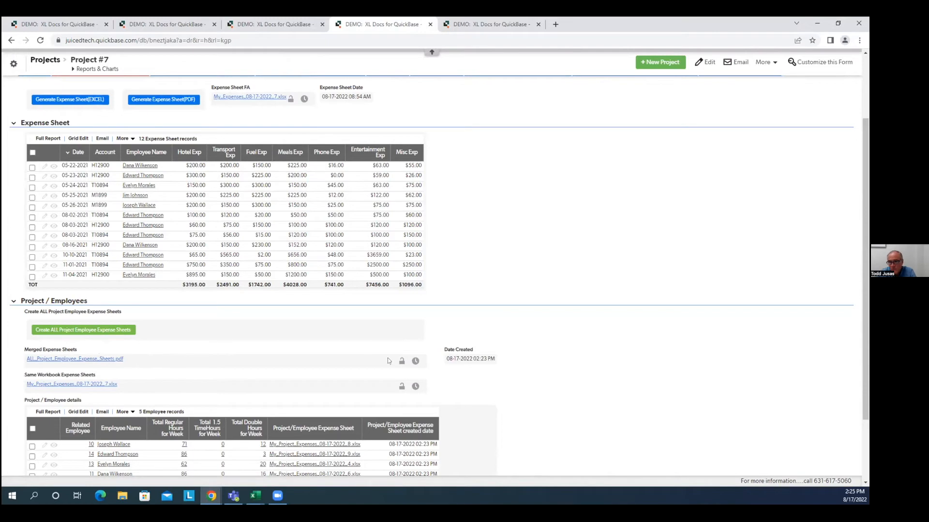
click(414, 362)
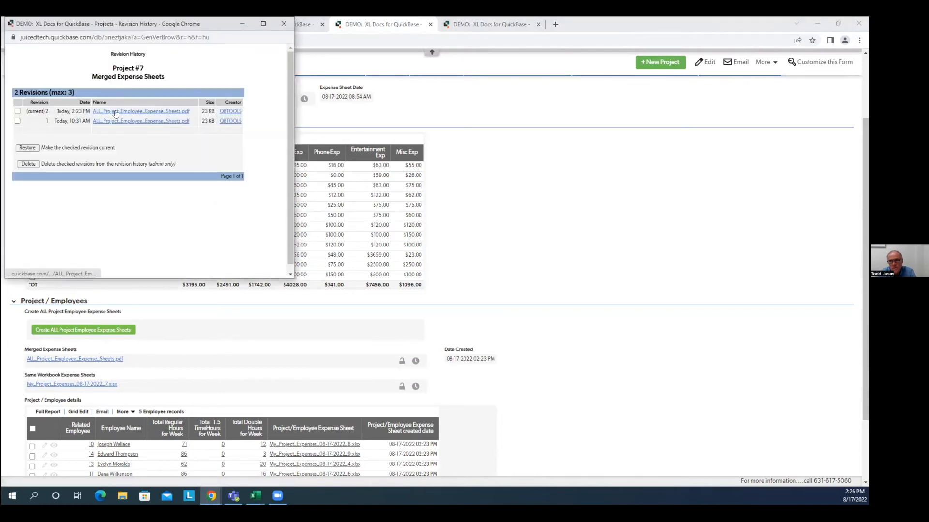
click(284, 24)
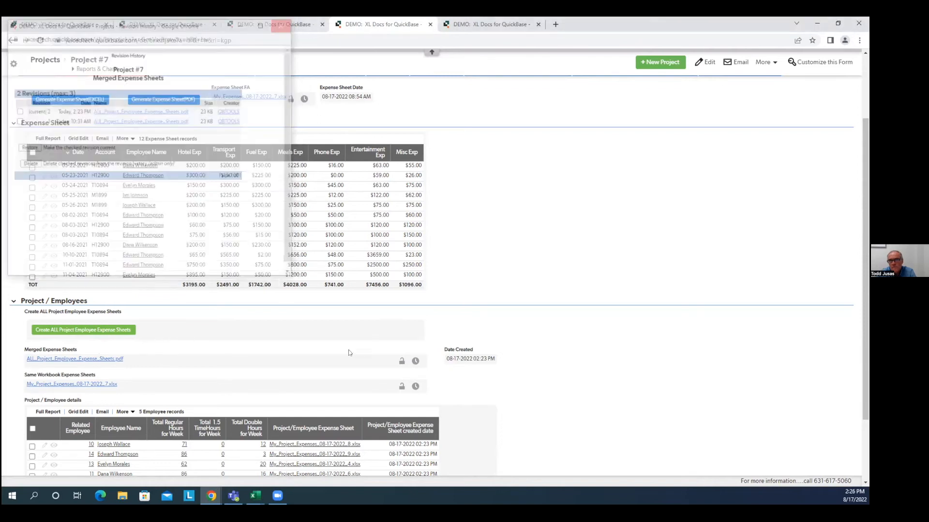
Open the field properties of Create ALL Project Employee Expense Sheets from the Project #7 form to edit its formula
scroll(349, 353, down, 1)
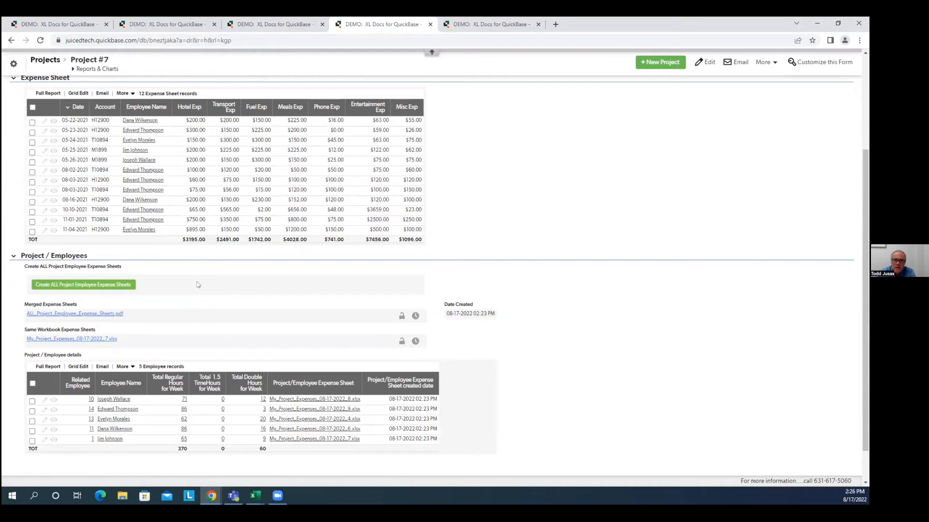
right_click(198, 284)
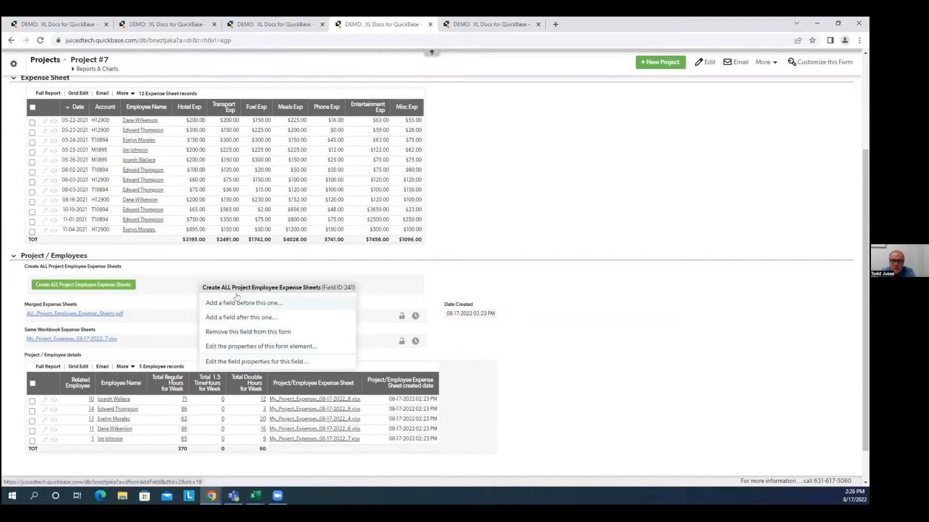
click(571, 235)
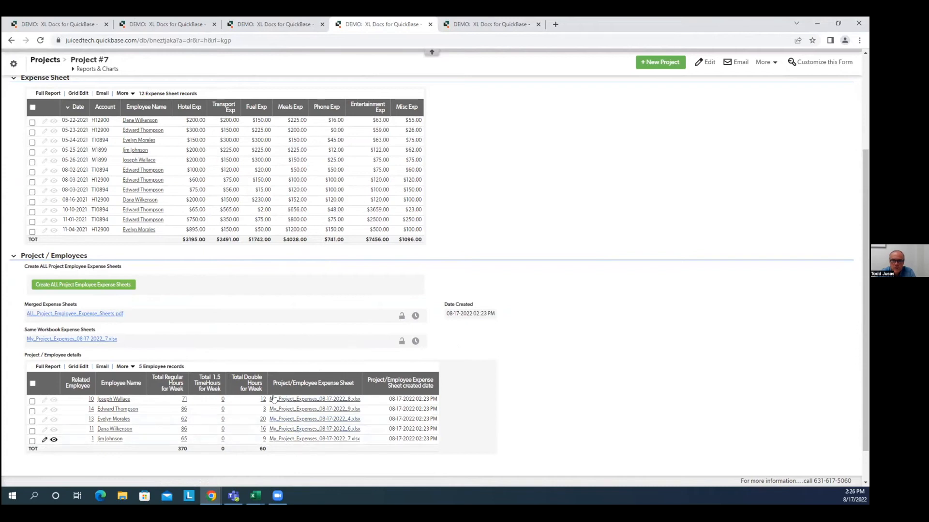
right_click(180, 284)
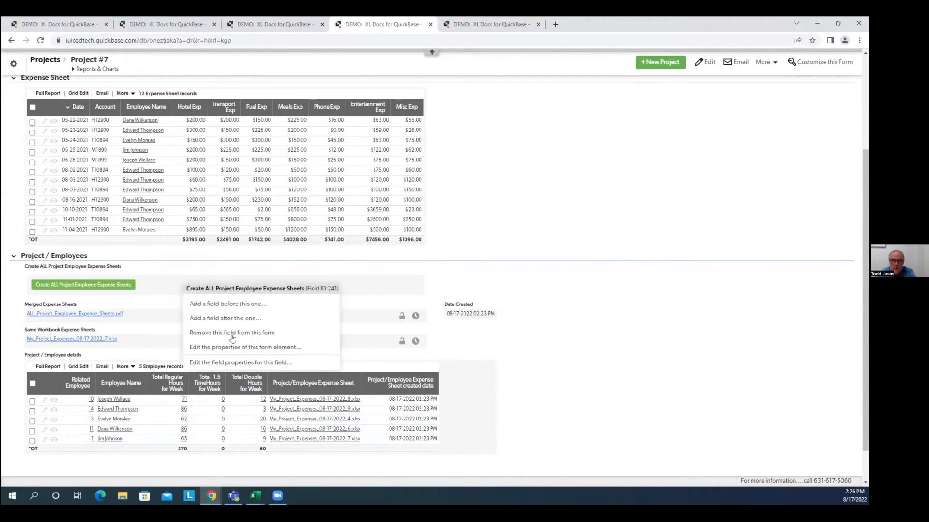
click(237, 362)
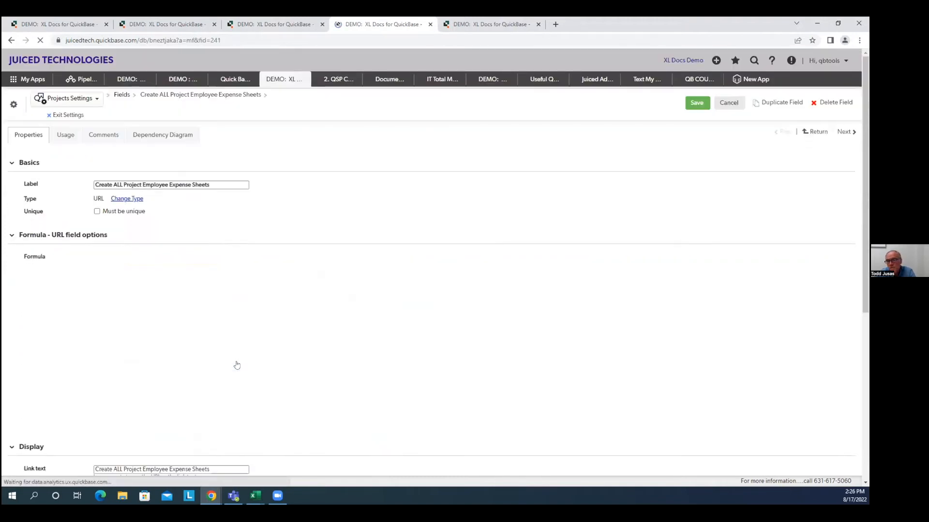
scroll(309, 324, down, 1)
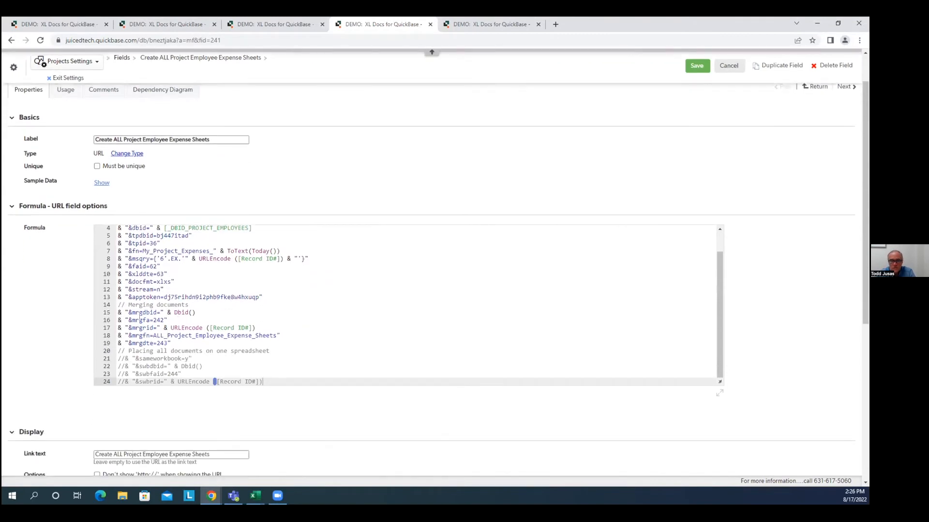
Comment out the five merging parameters in the formula, mrgdbid, mrgfa, mrgrid, mrgfn and mrgdte, with //
click(119, 313)
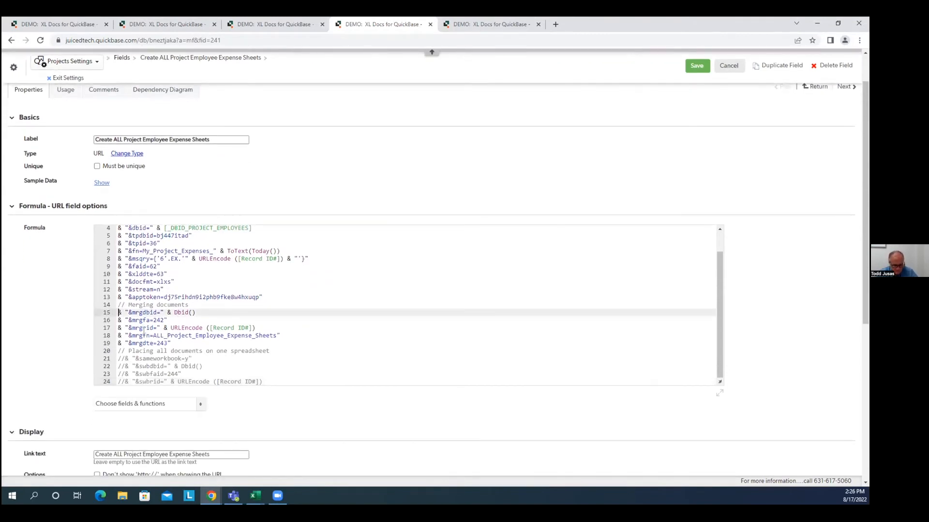
text(//)
key(Home)
key(Down)
text(//)
key(Home)
key(Down)
text(//)
key(Home)
key(Down)
text(//)
key(Home)
key(Down)
text(//)
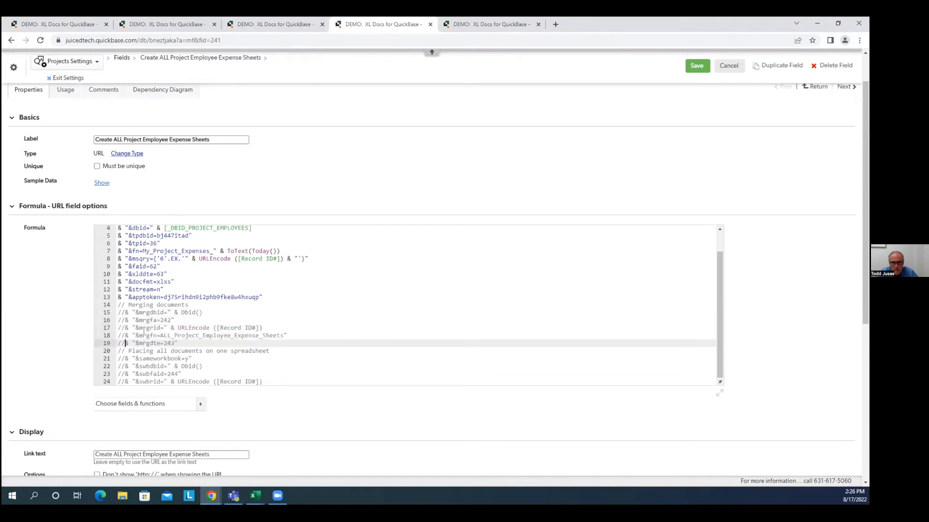
Uncomment the sameworkbook, swbdbid, swbfaid and swbrid lines of the formula and save the field
key(Home)
key(Down)
key(Down)
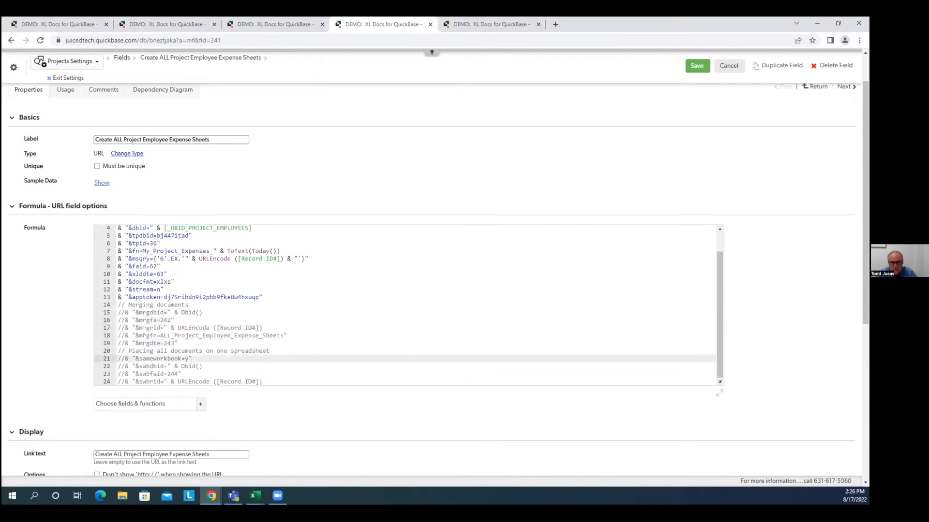
key(Delete)
key(Delete)
key(Down)
key(Delete)
key(Delete)
key(Down)
key(Delete)
key(Delete)
key(Down)
key(Delete)
key(Delete)
key(Down)
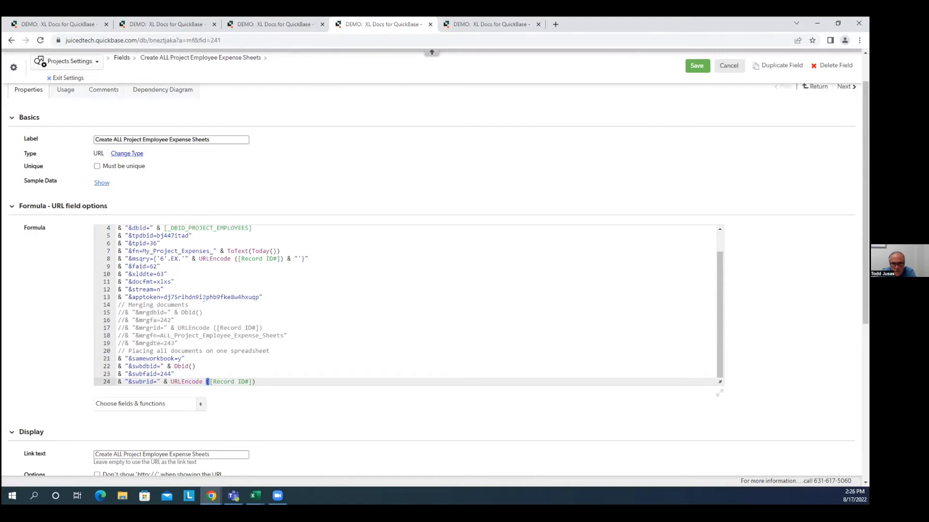
scroll(204, 298, down, 1)
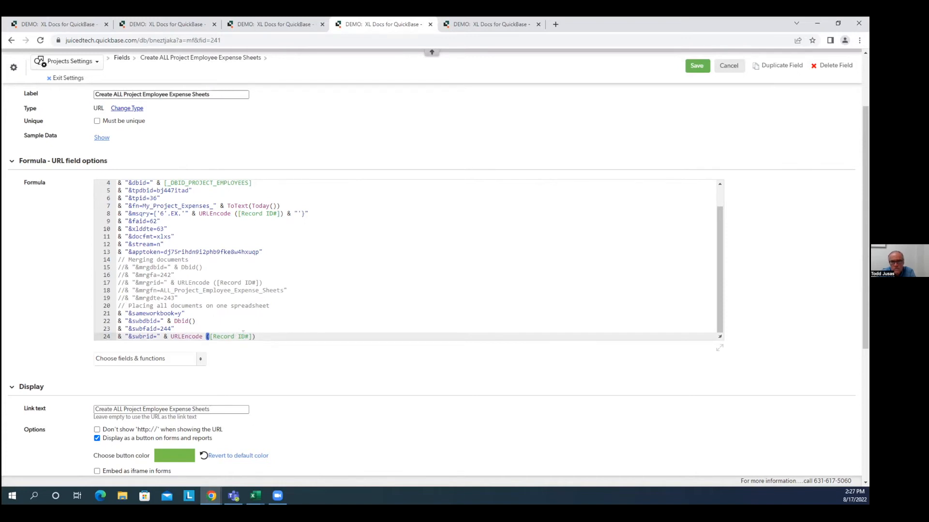
click(699, 68)
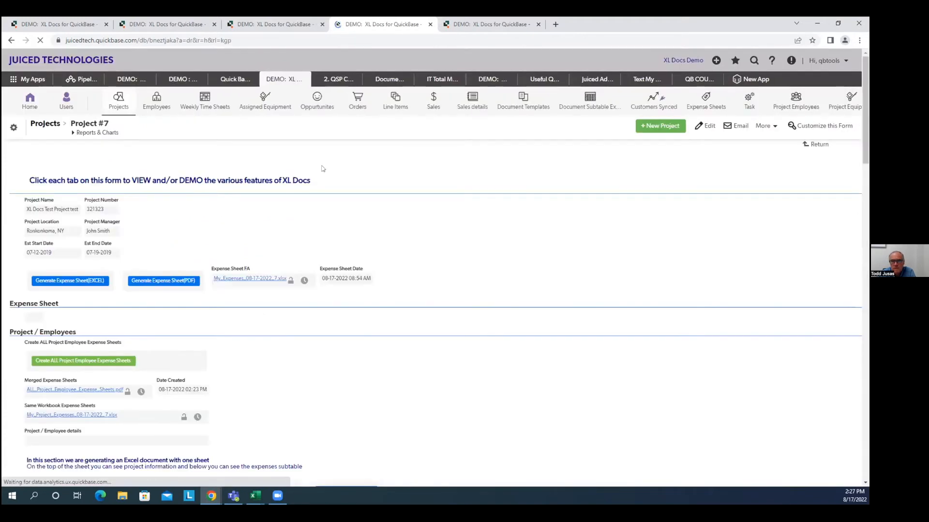
Generate the same-workbook expense sheets for all employees of Project #7 and dismiss the XL Docs window
scroll(102, 328, down, 2)
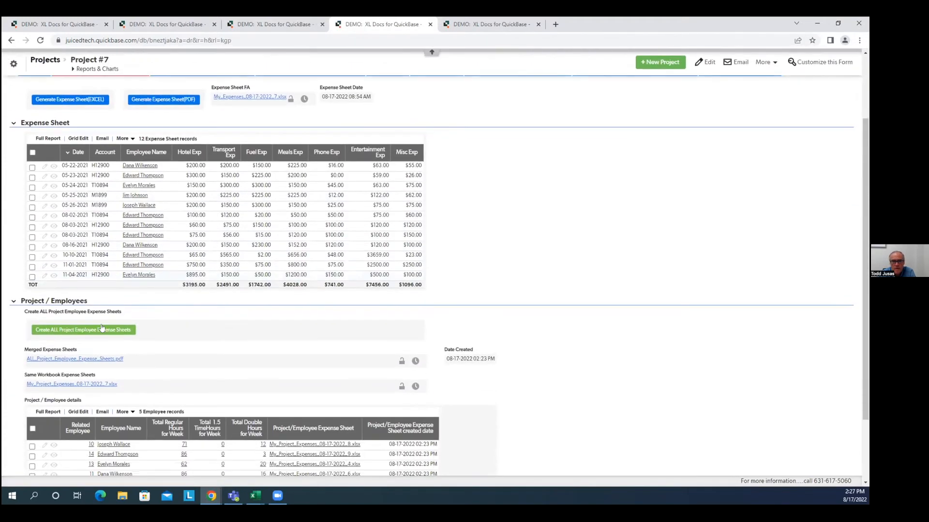
scroll(102, 328, down, 1)
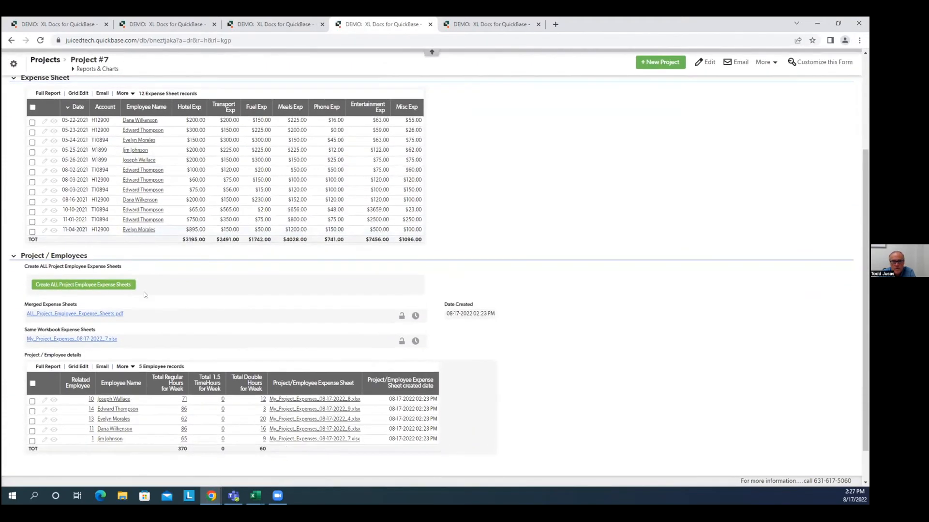
click(115, 287)
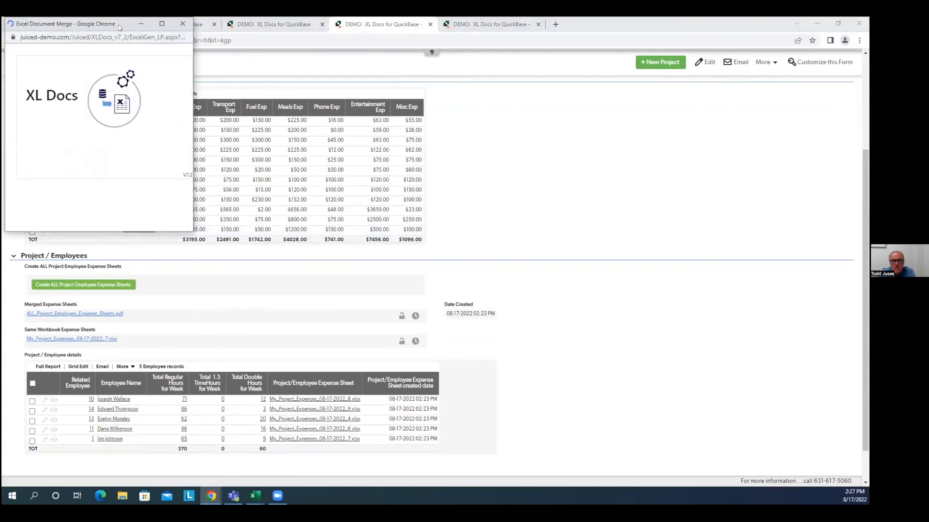
drag(119, 28, 176, 58)
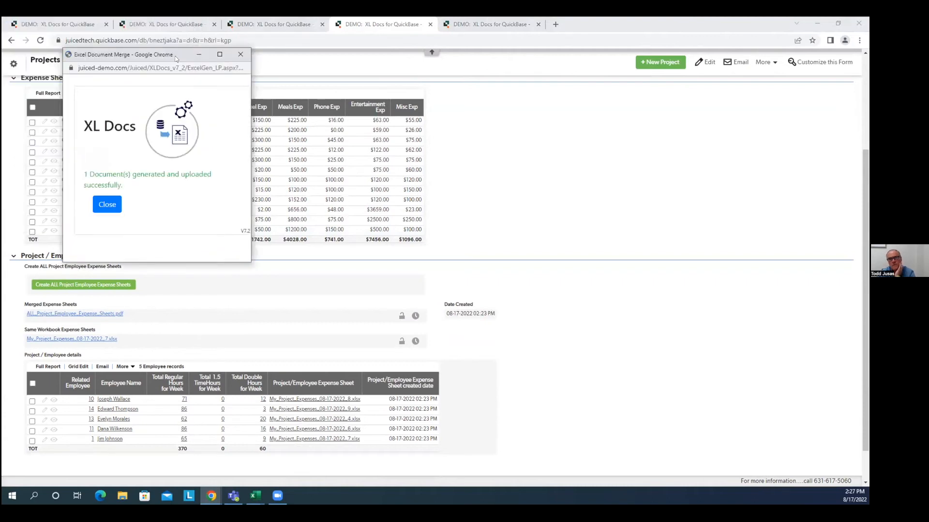
click(103, 207)
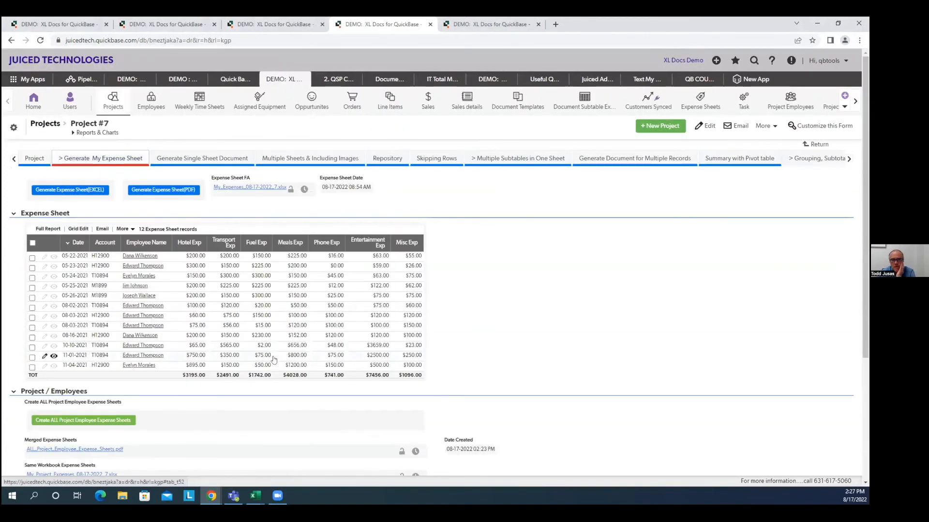
Download the current revision of My_Project_Expenses_08-17-2022_7.xlsx from the Same Workbook Expense Sheets revision history and open it in Excel
scroll(416, 300, down, 4)
click(416, 301)
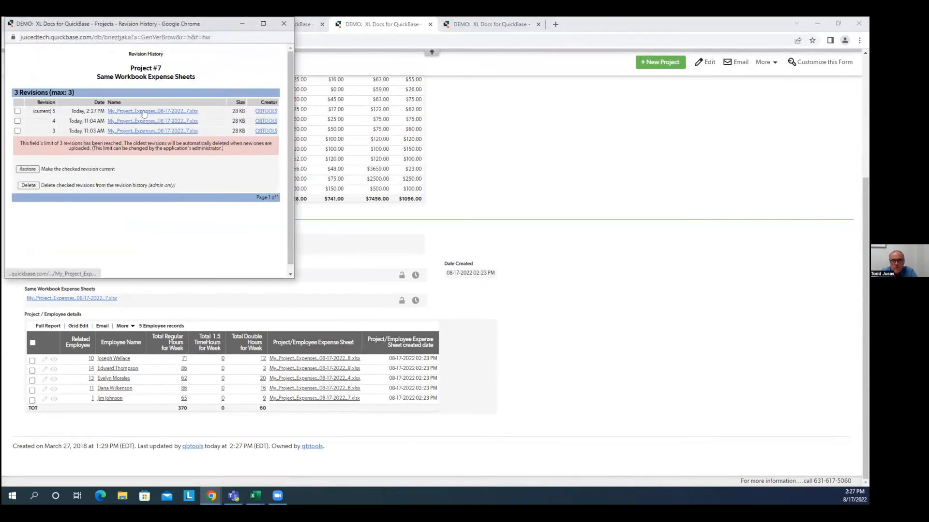
click(143, 114)
click(37, 475)
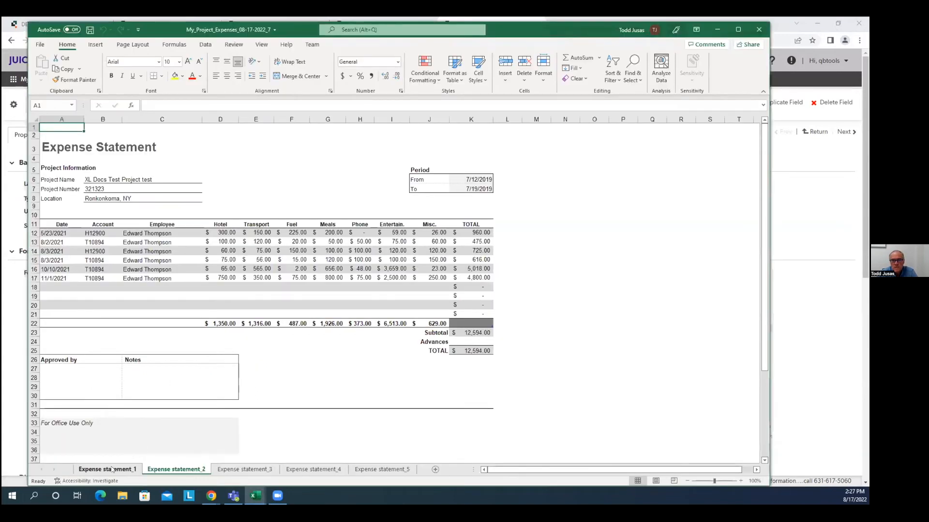
Look through the Expense statement_1 to Expense statement_5 sheets of the workbook and close it
click(111, 469)
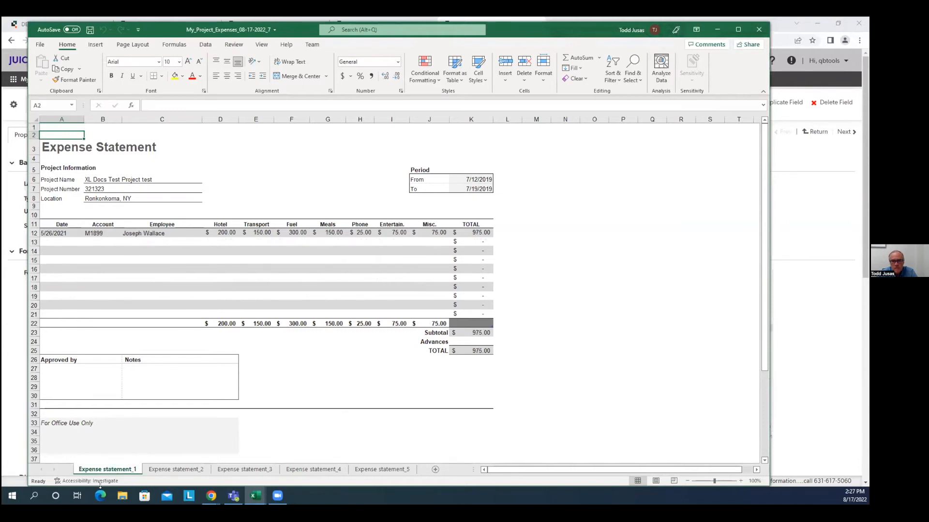
click(165, 471)
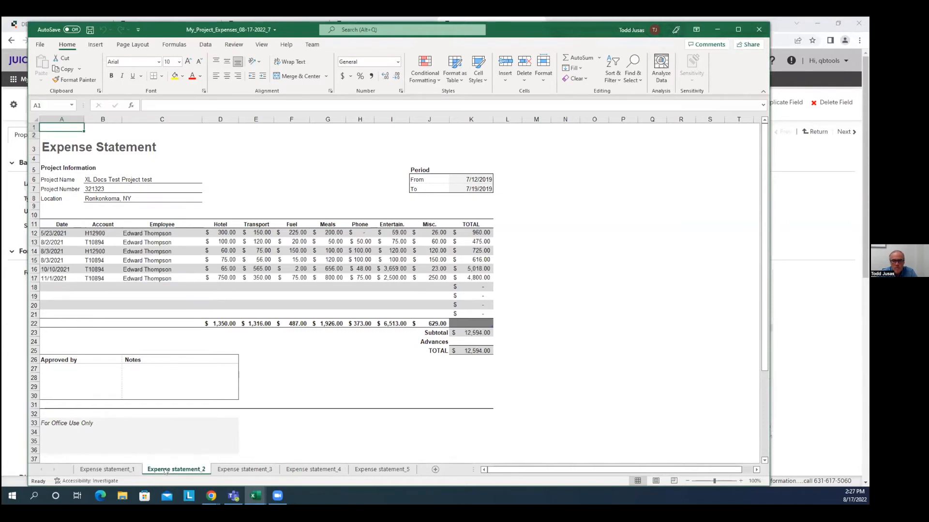
click(240, 469)
click(312, 469)
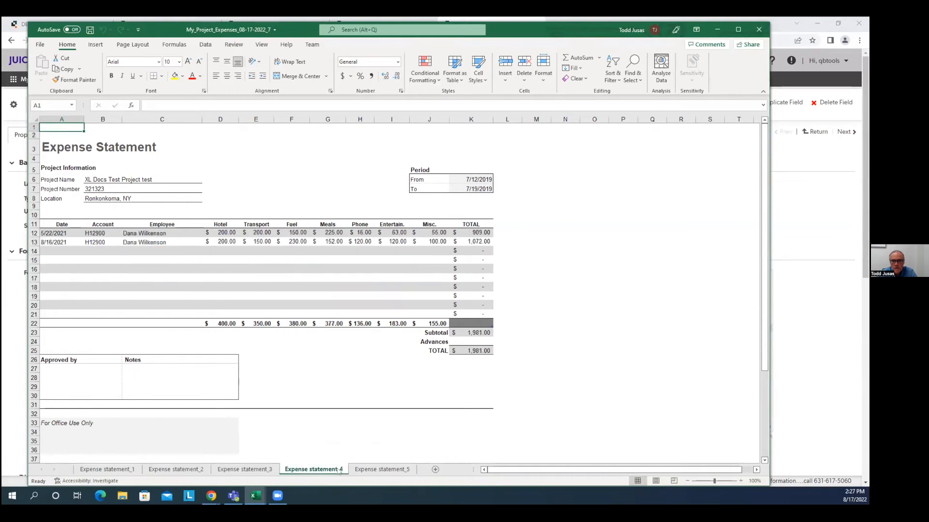
click(366, 470)
click(97, 471)
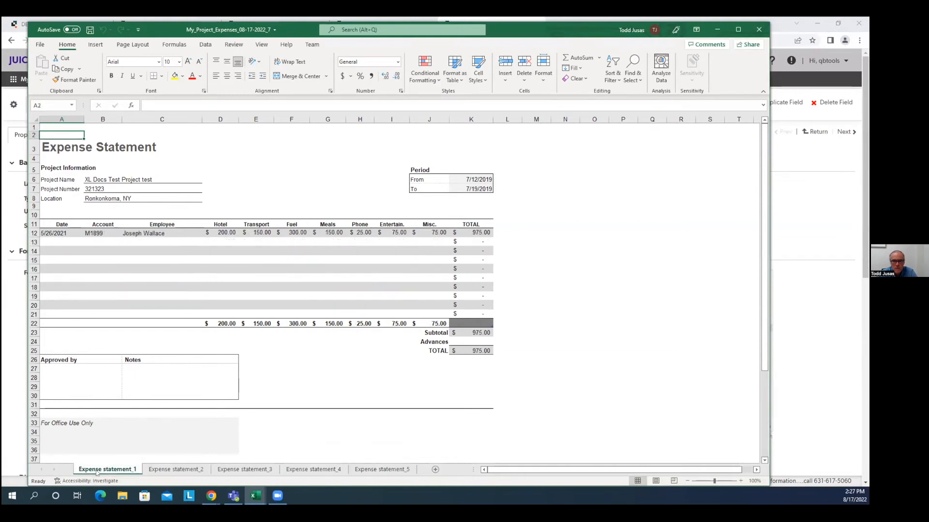
click(176, 469)
click(244, 469)
click(313, 470)
click(404, 470)
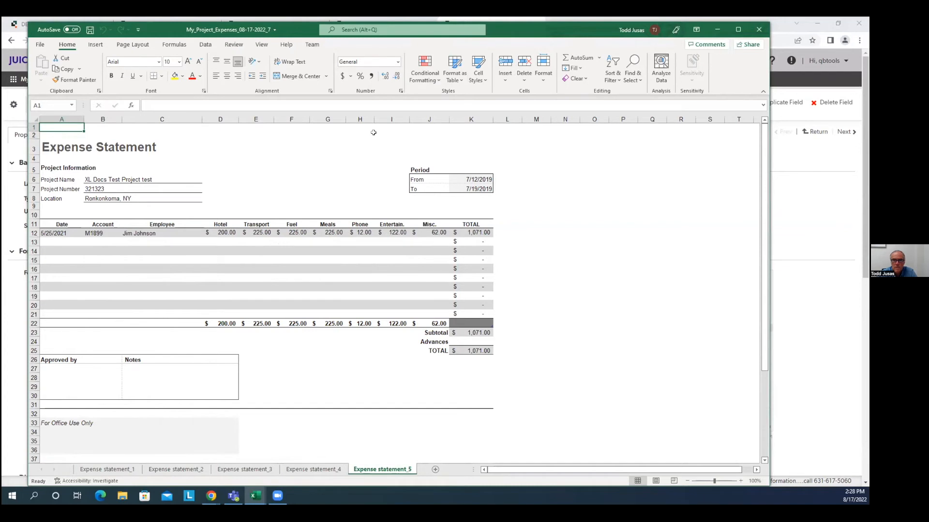
click(757, 30)
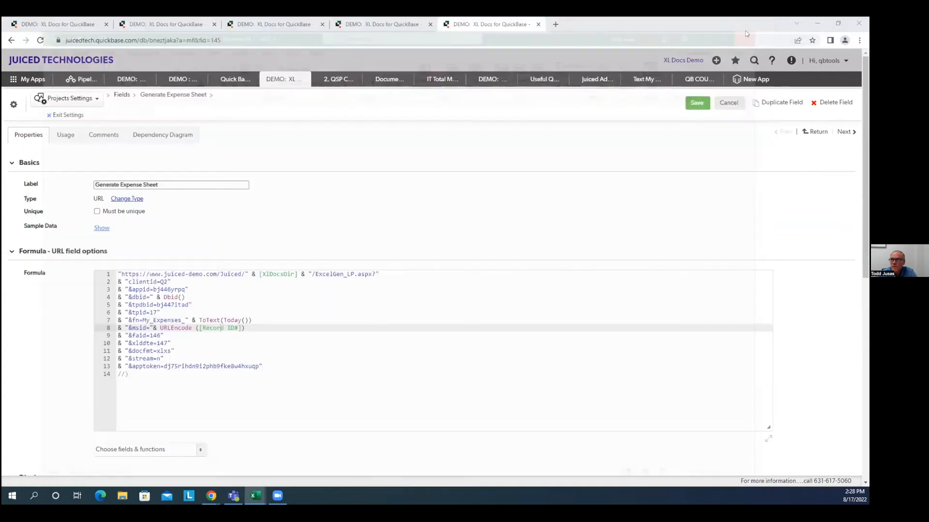
Leave the Generate Expense Sheet field settings without saving and return to the browser tab showing Project #7's employee expense sheets
click(66, 115)
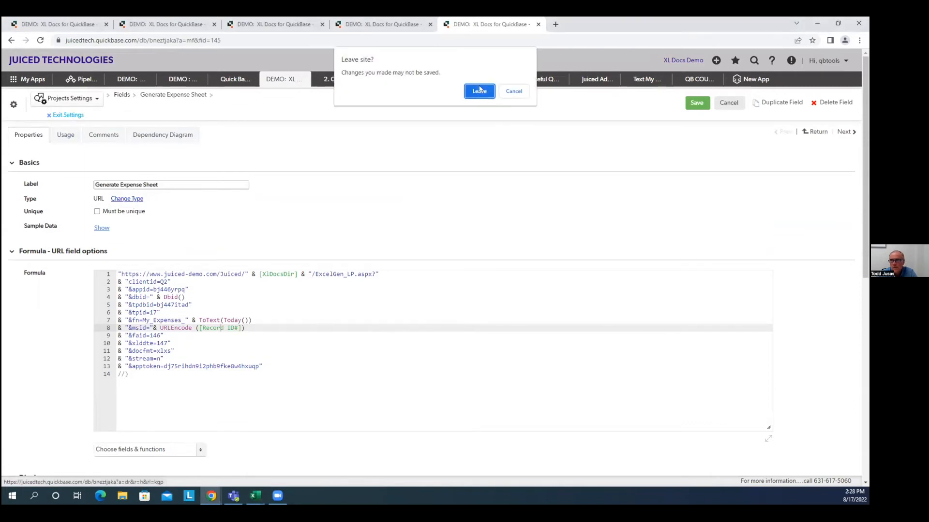
click(489, 99)
click(370, 24)
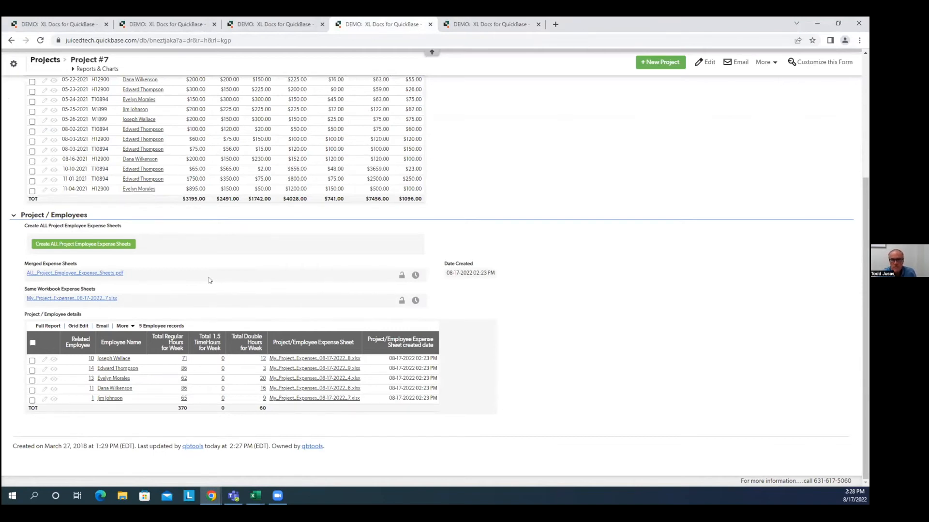
Open the Grouping, Subtotaling and Multi-tabs section of the Project #7 form
scroll(209, 281, up, 5)
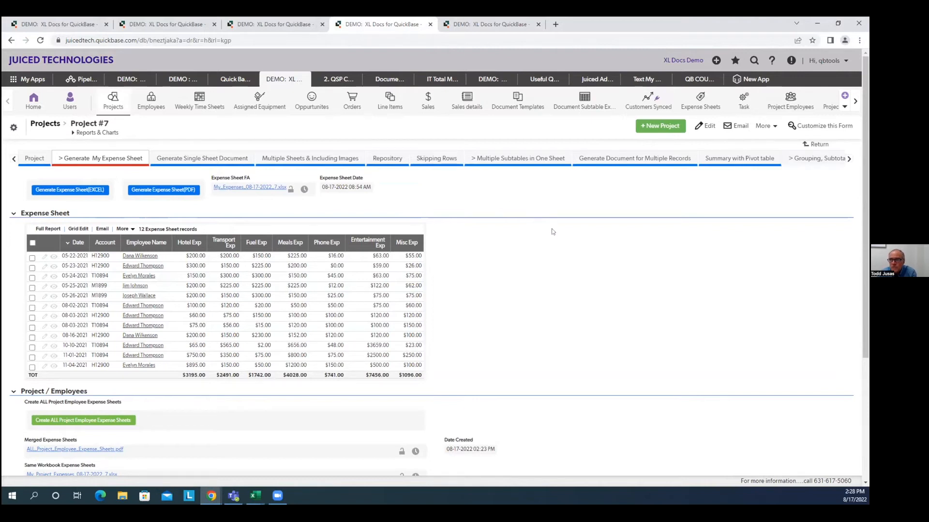
click(846, 159)
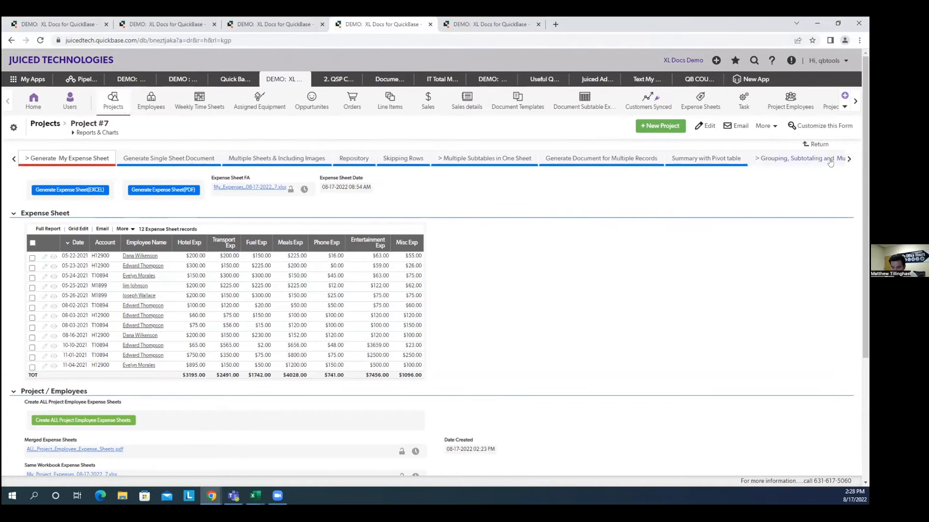
click(782, 161)
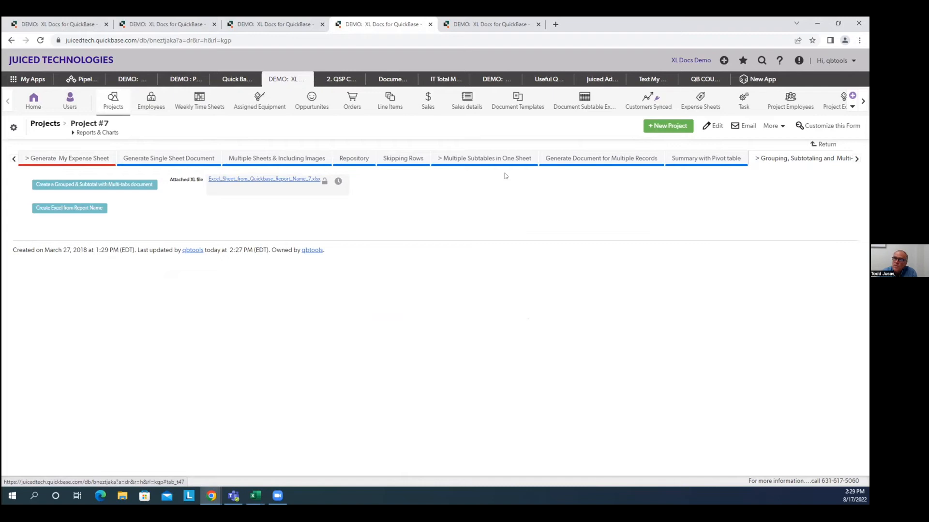
Create the Excel file from the report name, view its Customers sheet in Excel, and minimize the workbook
click(70, 209)
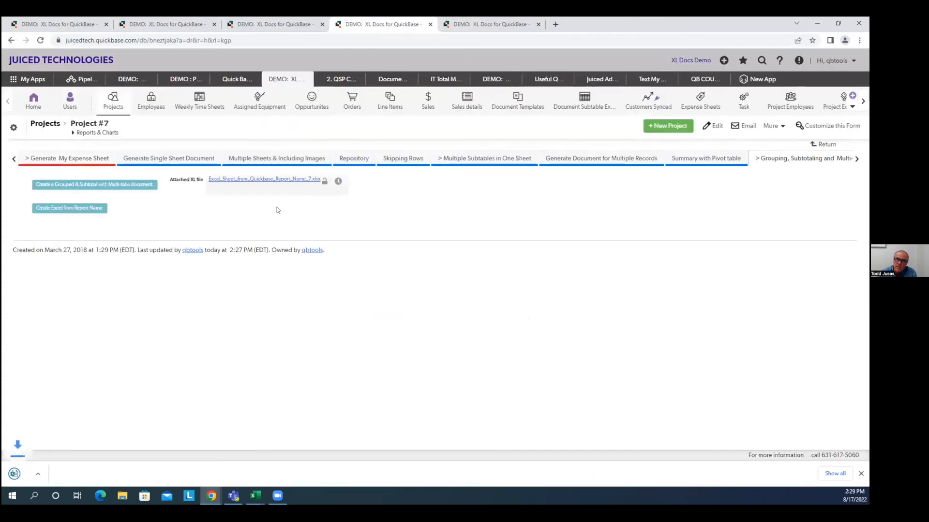
click(70, 476)
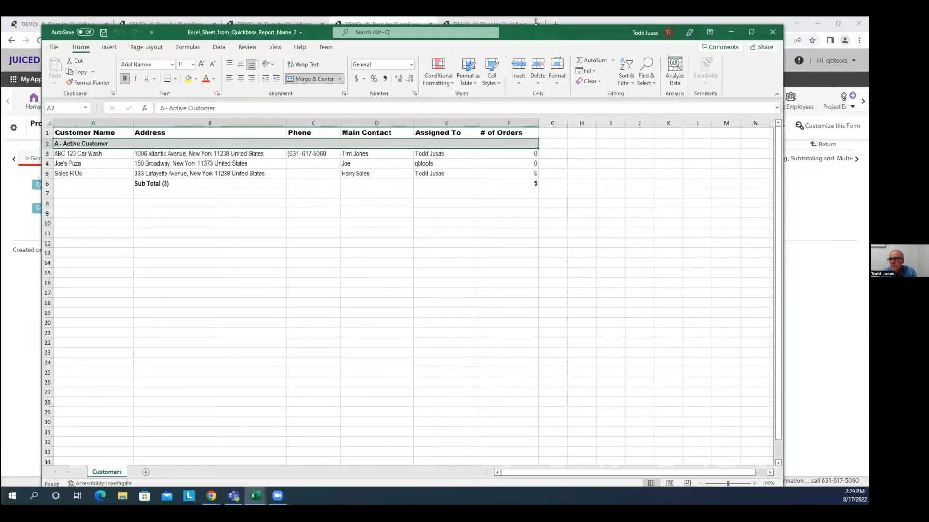
drag(536, 22, 489, 43)
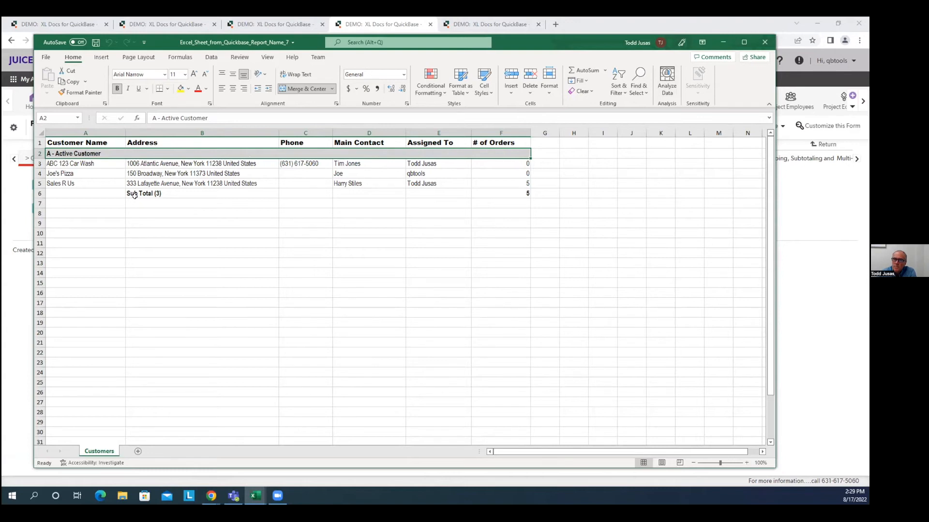
click(726, 42)
Open the document template "Report Query for Active Opps" for editing
click(526, 101)
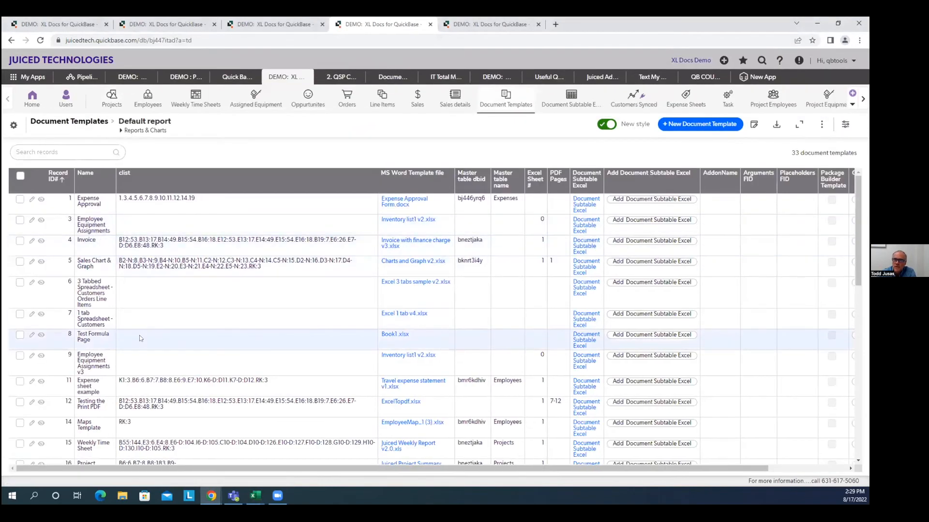
scroll(148, 336, down, 10)
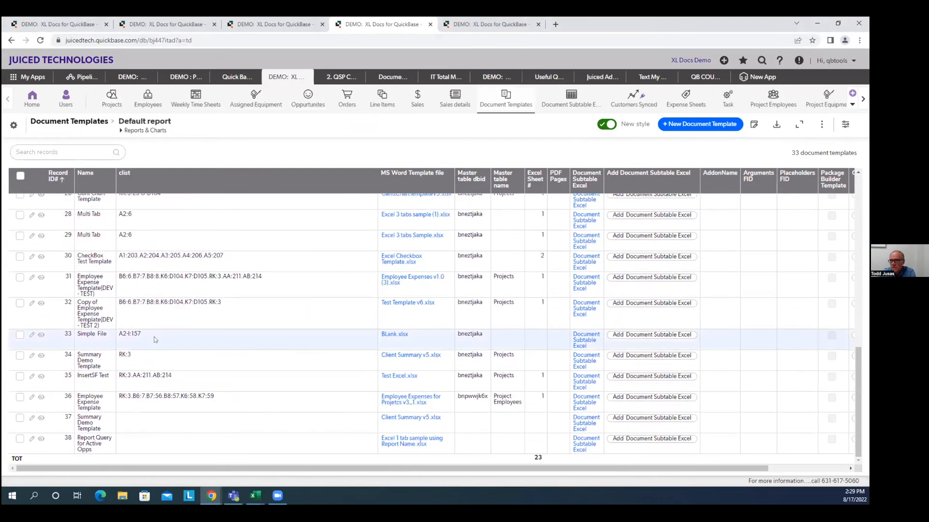
click(41, 440)
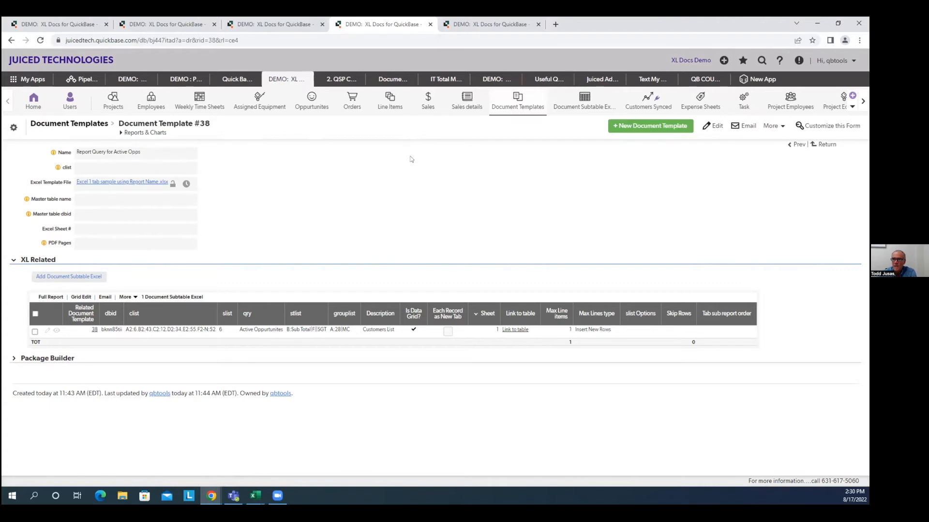
click(719, 126)
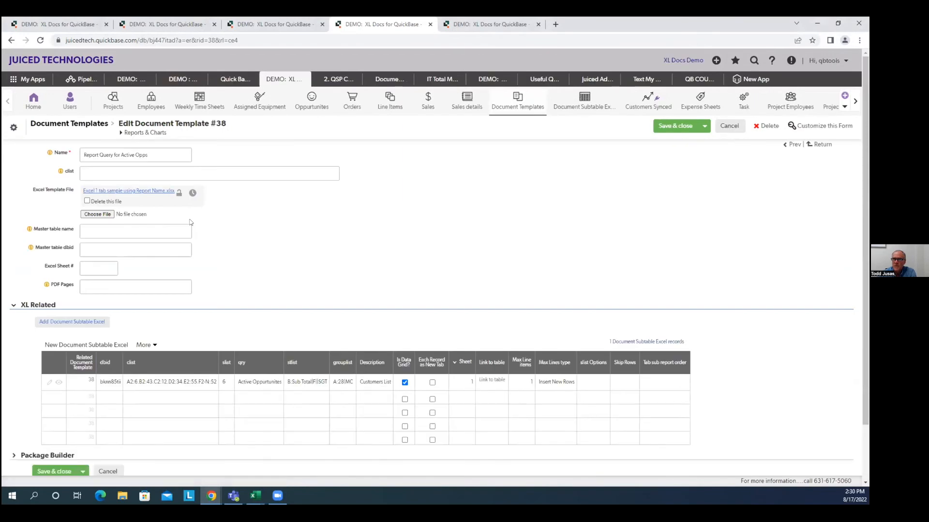
Examine the header row of the "Excel 1 tab sample using Report Name" template in Excel and return to the template record
click(111, 155)
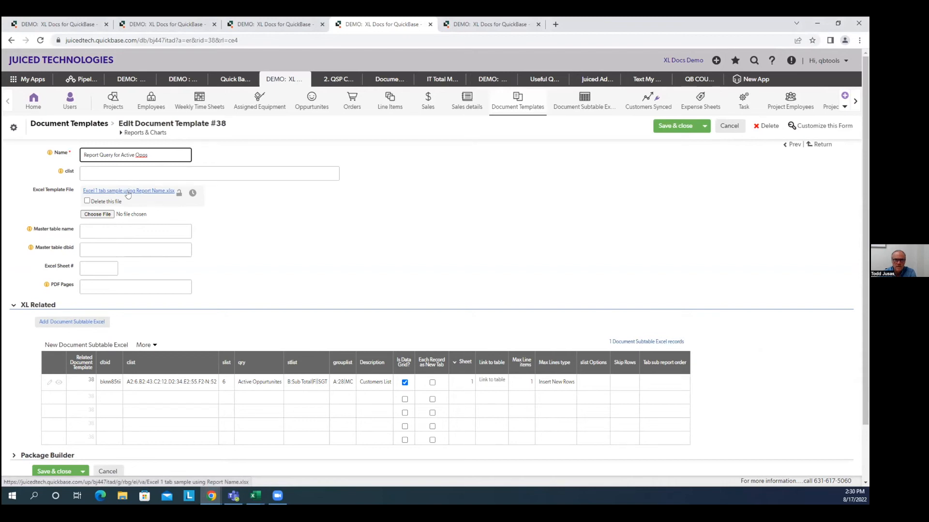
click(255, 496)
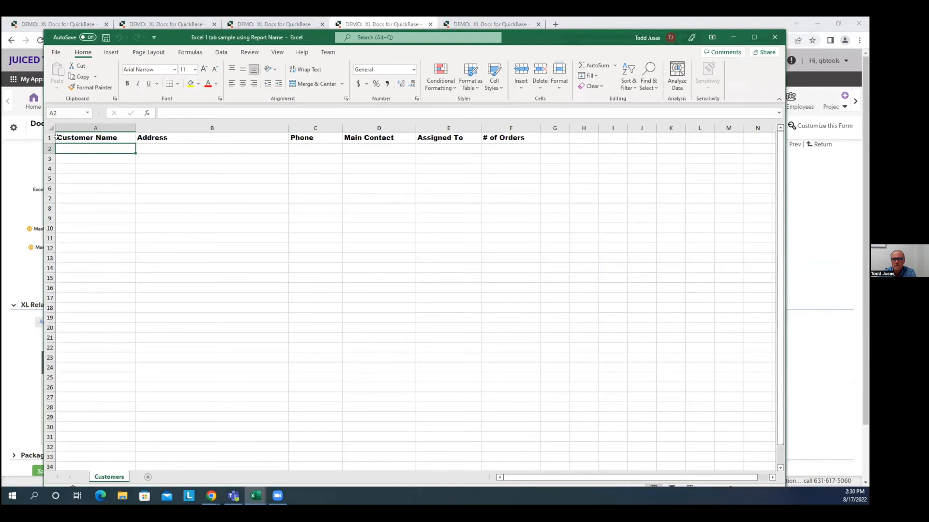
click(51, 138)
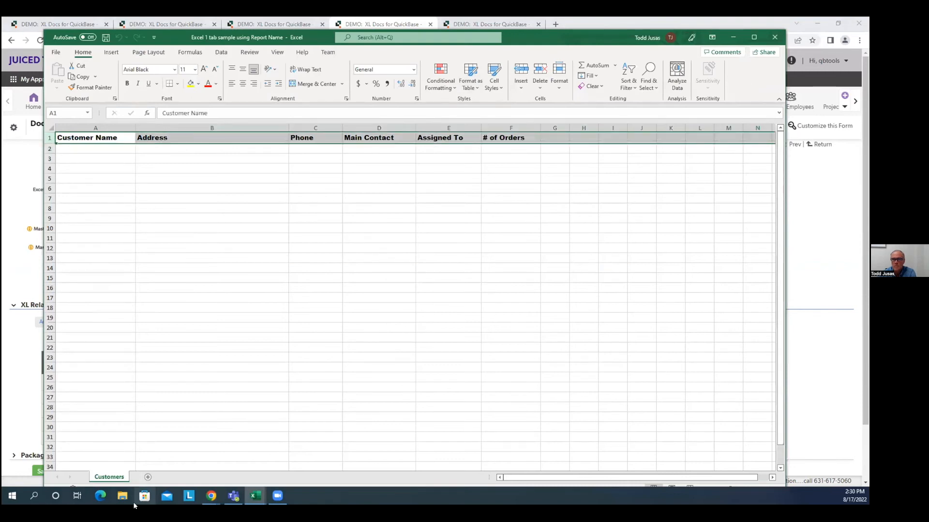
click(731, 36)
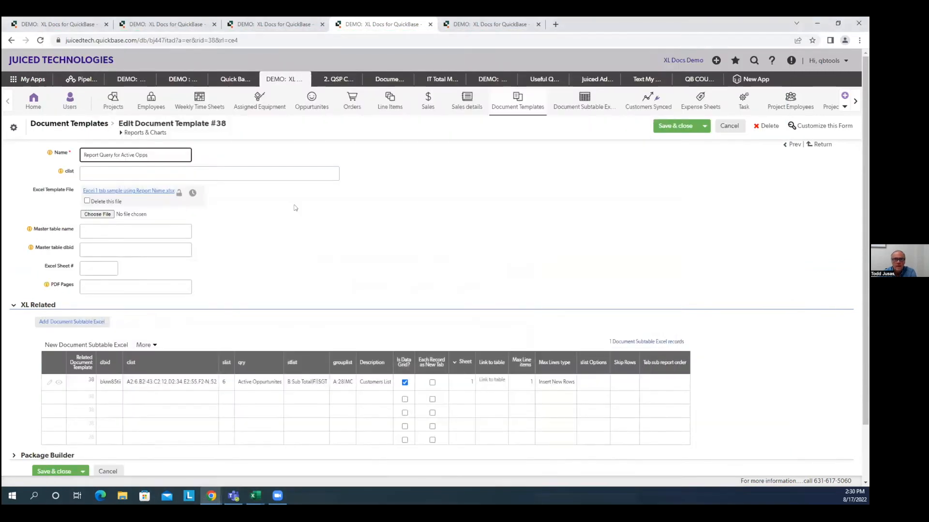
Open the template's Customers List subtable record for editing and examine its dbid and qry settings
scroll(216, 270, down, 1)
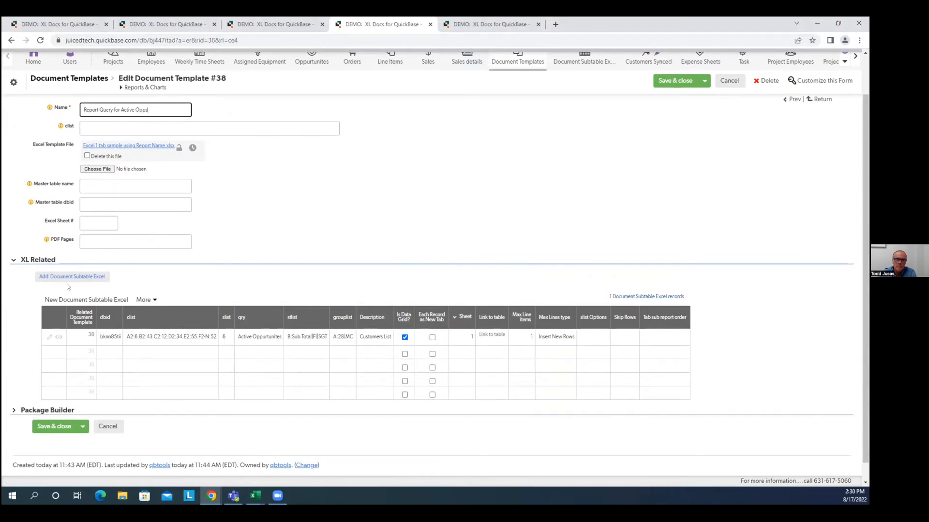
click(49, 338)
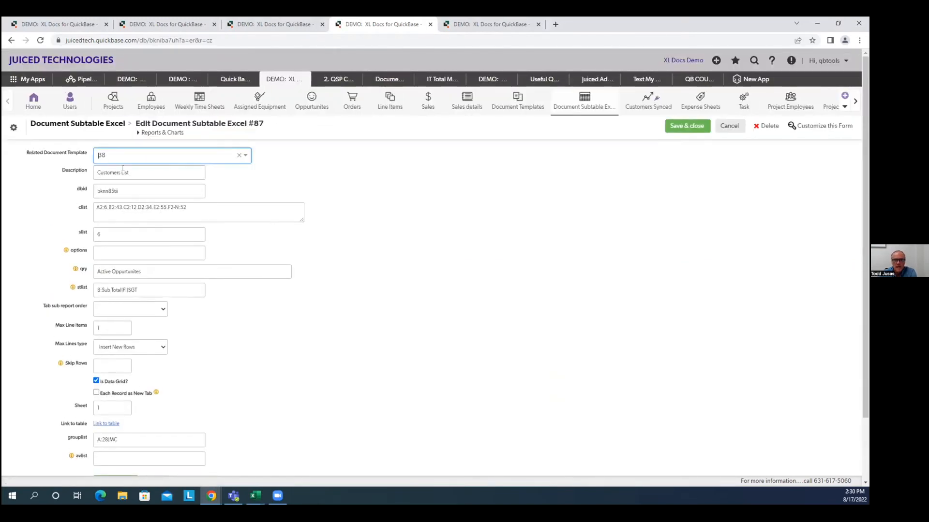
click(125, 189)
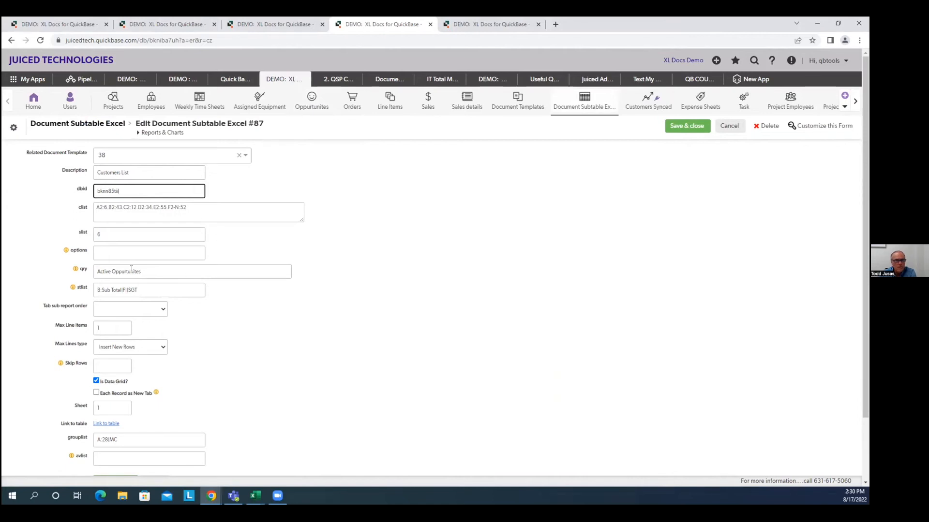
click(162, 271)
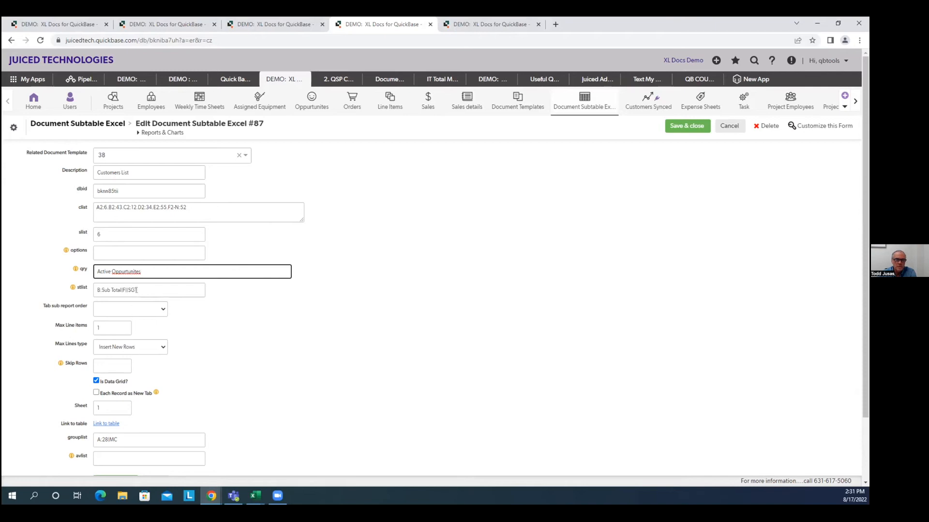
View the Active Oppurtunites report of the Oppurtunites table and return to its default report
click(310, 103)
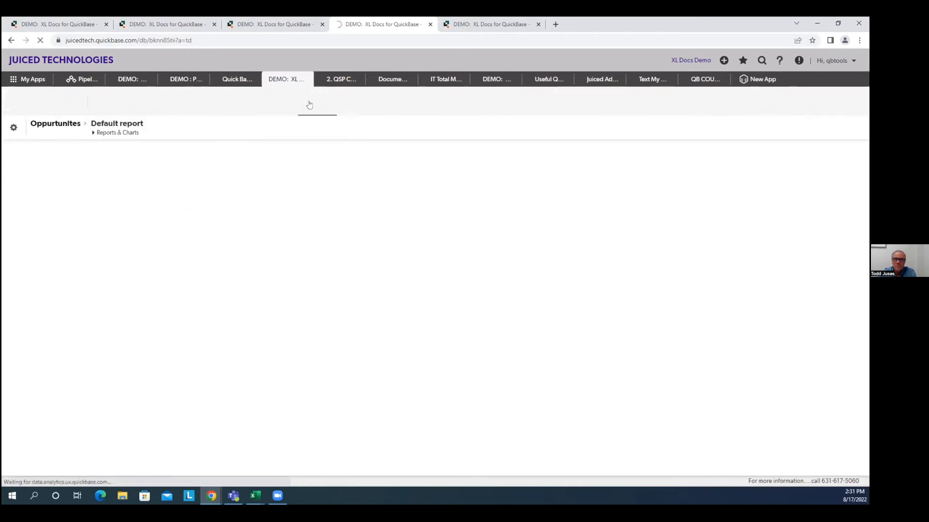
click(117, 132)
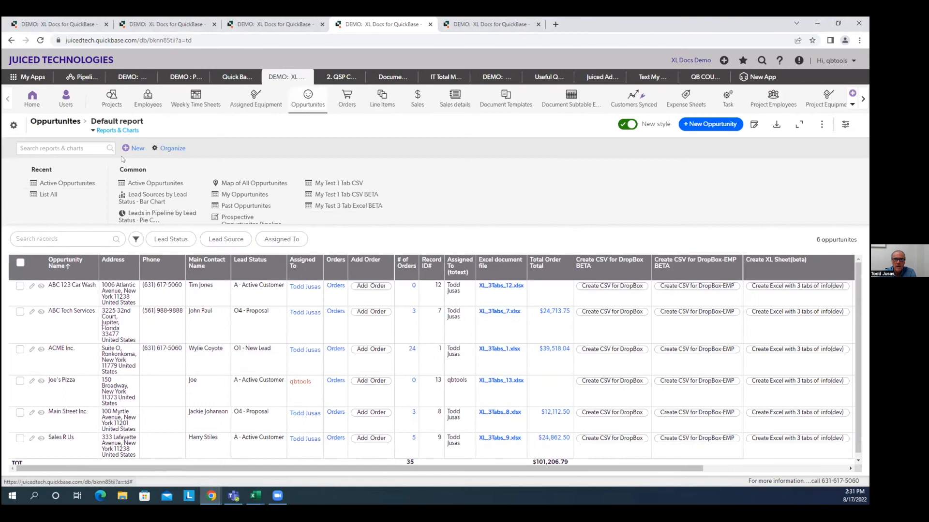
click(154, 185)
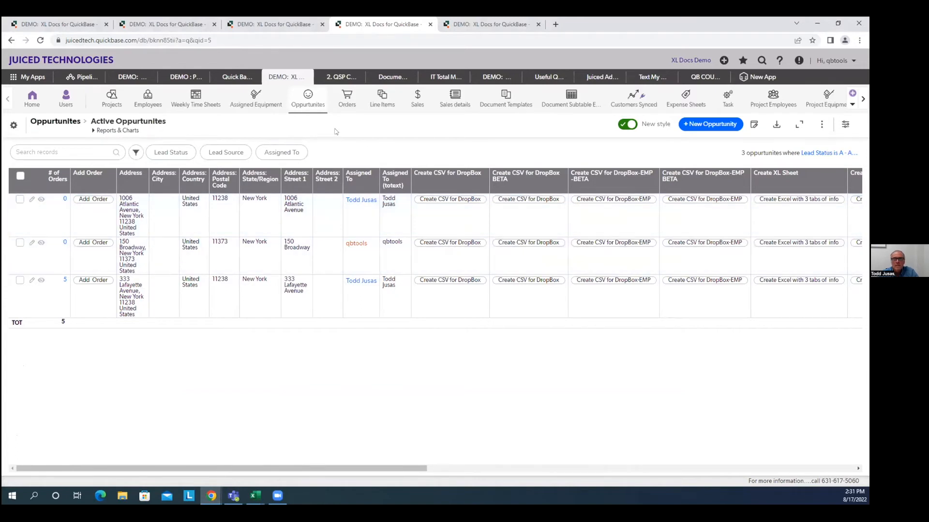
click(11, 40)
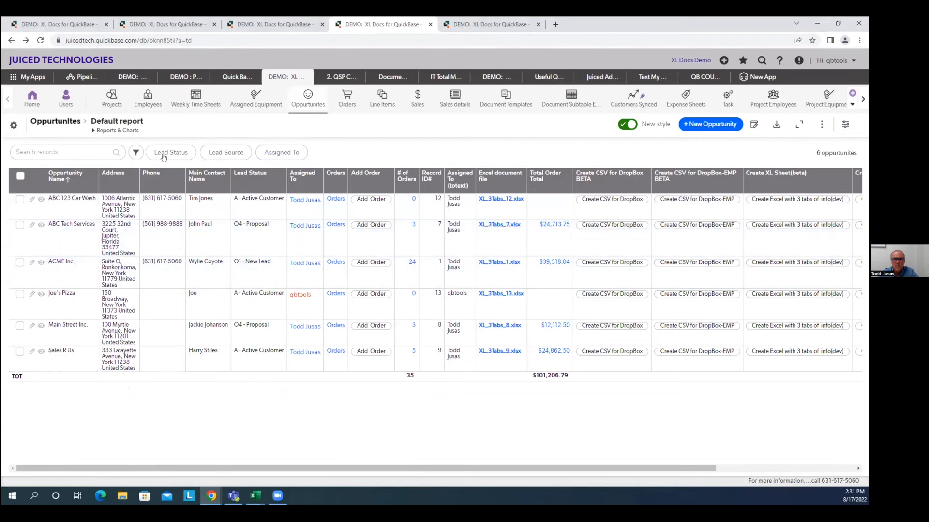
Reopen the Customers List subtable record of the "Report Query for Active Opps" template for editing
click(505, 99)
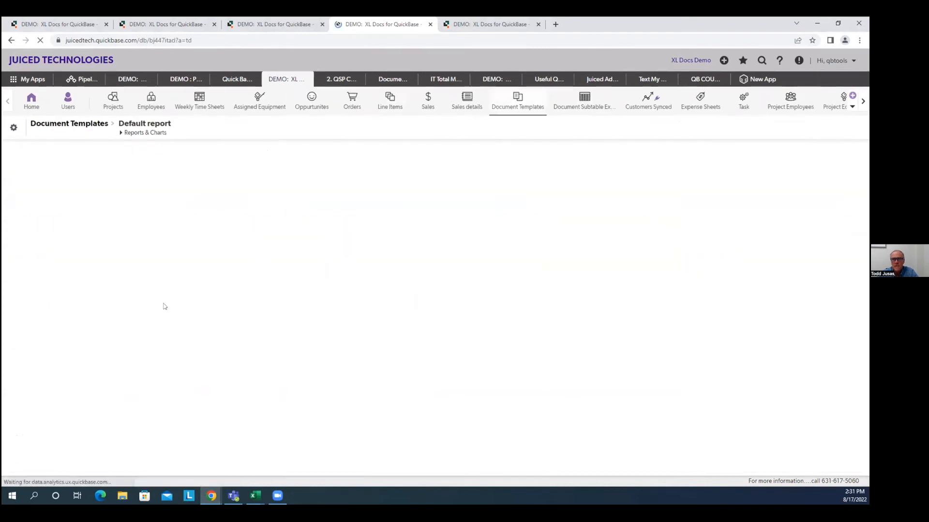
scroll(133, 378, down, 10)
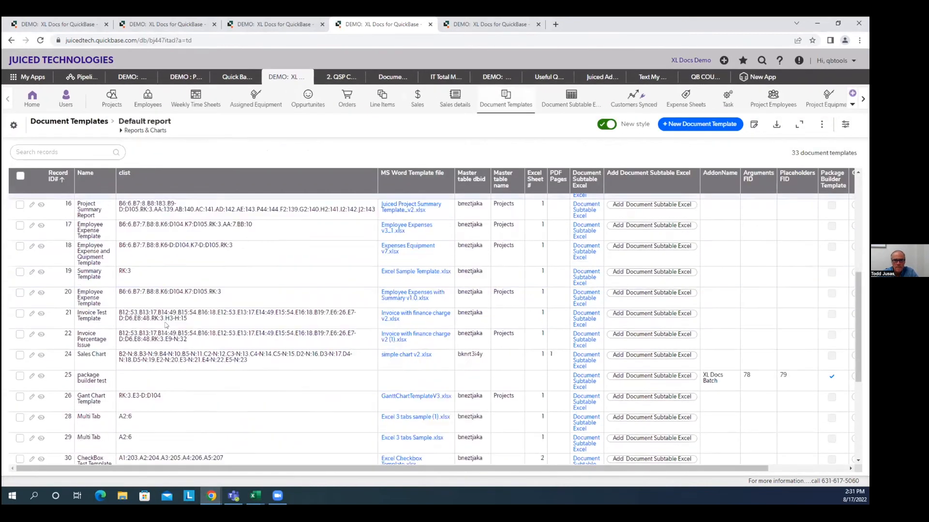
click(49, 444)
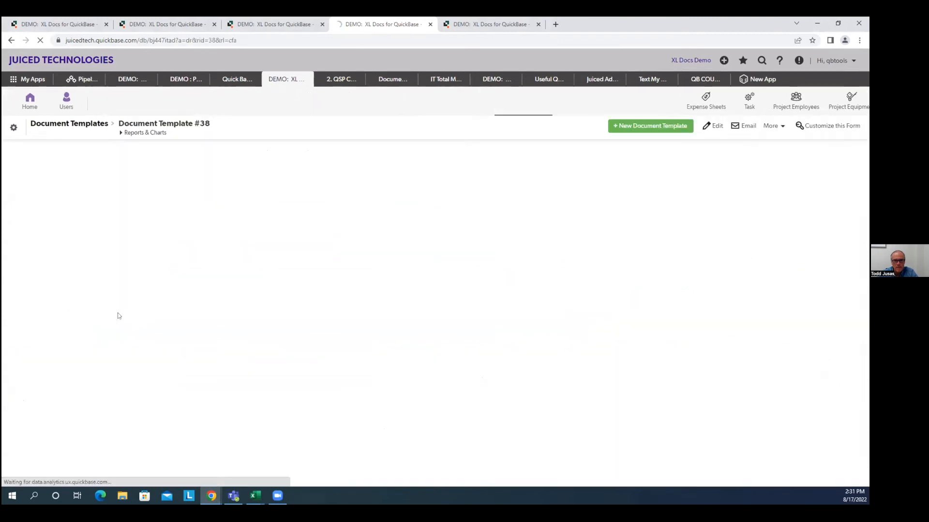
click(46, 331)
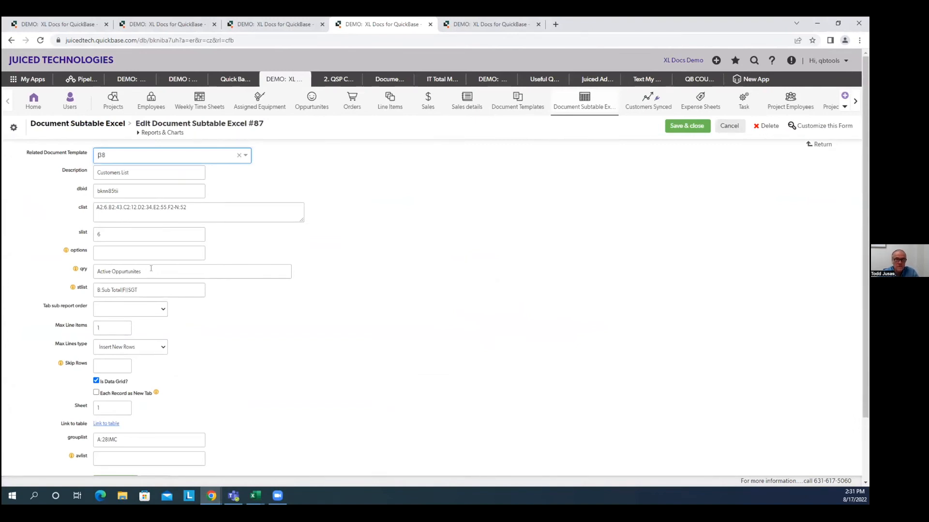
Try replacing the final letter of the qry report name with d, restore it to Active Oppurtunites, and review the remaining settings
click(151, 269)
key(BackSpace)
text(d)
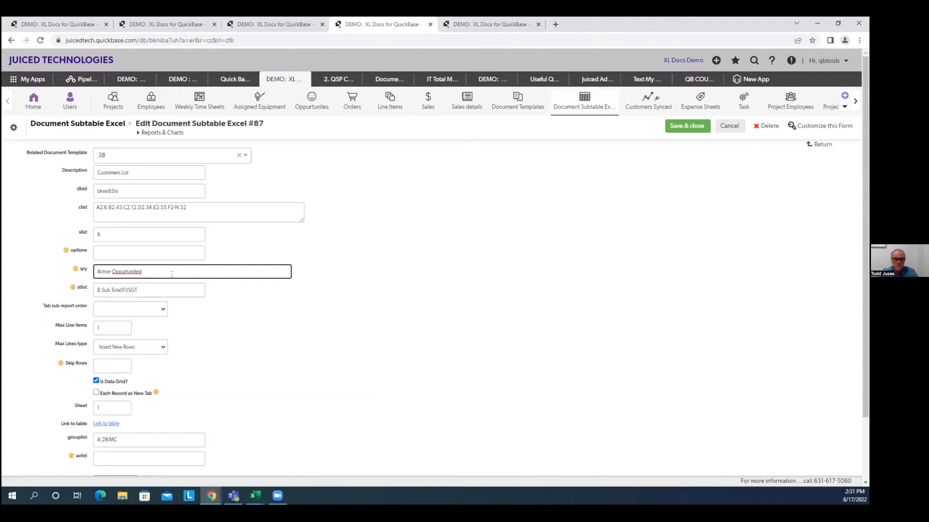
key(BackSpace)
text(d)
key(BackSpace)
text(s)
key(BackSpace)
text(d)
key(BackSpace)
text(s)
key(BackSpace)
text(d)
scroll(213, 333, down, 1)
scroll(213, 334, up, 1)
key(BackSpace)
text(s)
scroll(101, 286, down, 2)
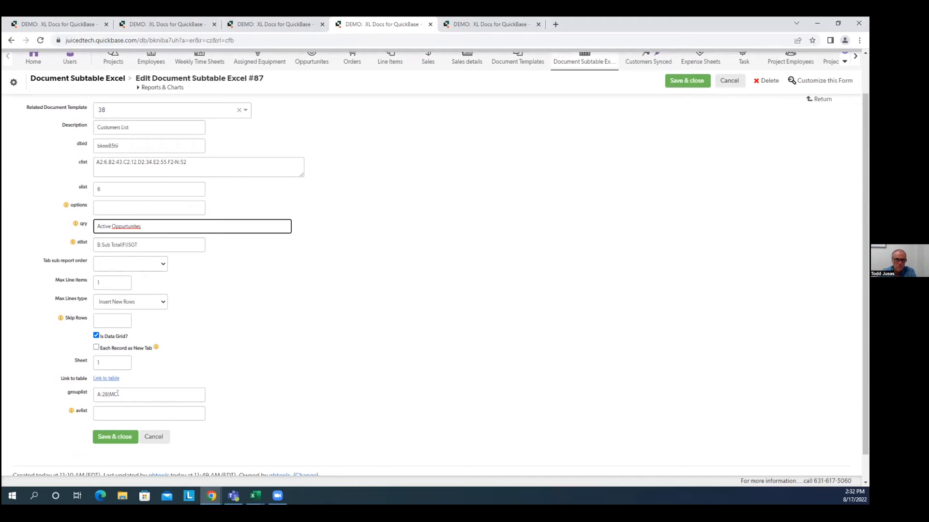
scroll(228, 317, up, 1)
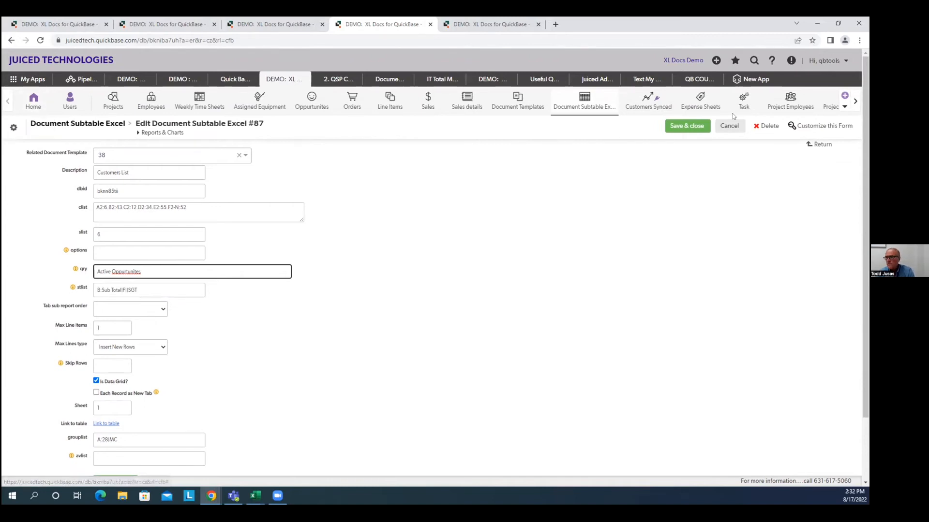
Leave the subtable record unsaved and open the XL Docs Batch Processing table
click(34, 102)
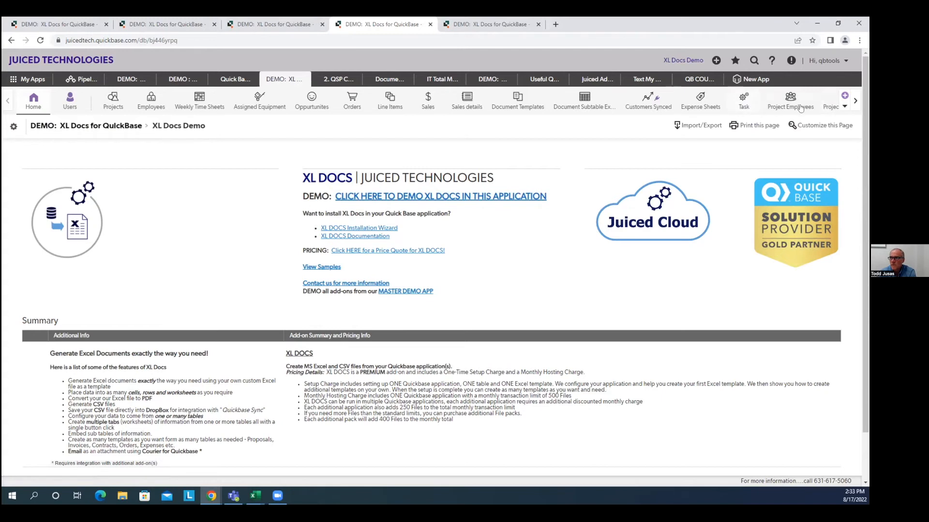
click(844, 106)
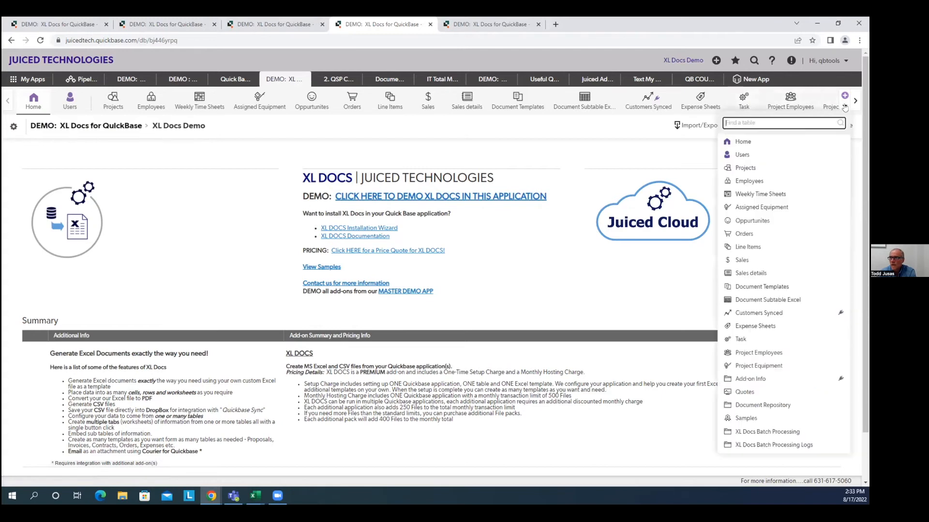
click(772, 431)
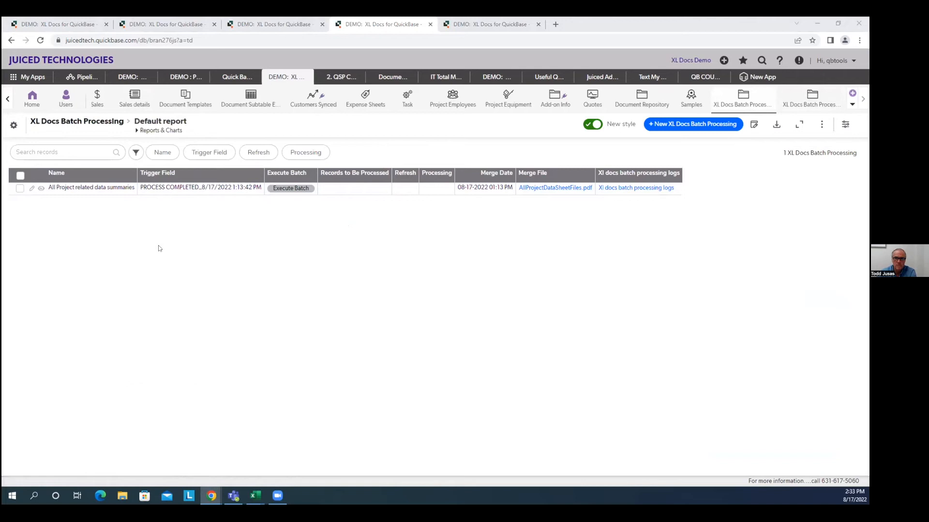
Open the "All Project related data summaries" batch record for editing and highlight its XL Docs Batch Processing Arguments label
click(33, 189)
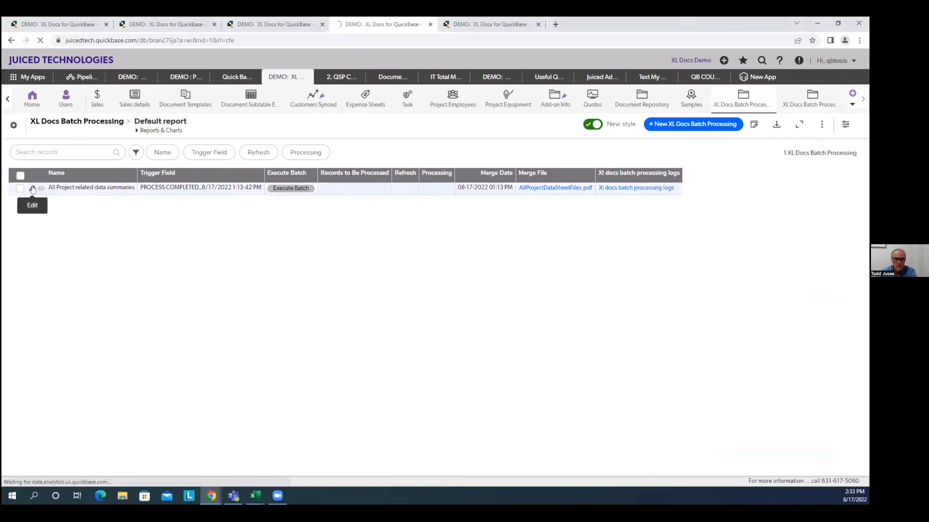
click(227, 219)
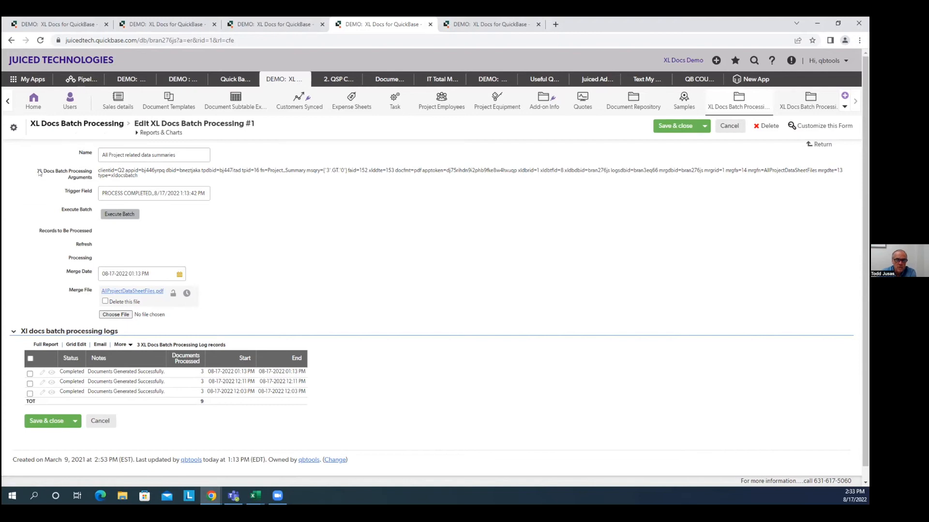
drag(42, 173, 92, 180)
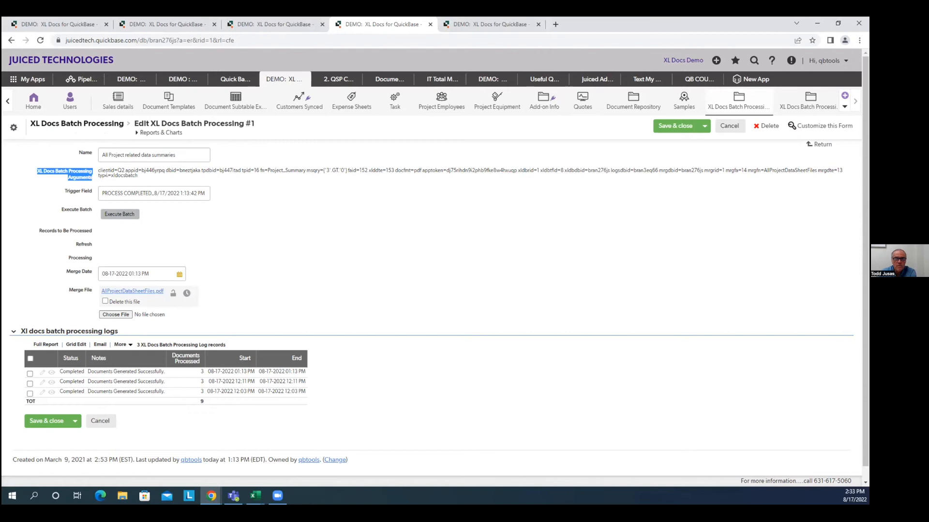
Open the field properties of the XL Docs Batch Processing Arguments field from the batch record's form
click(244, 197)
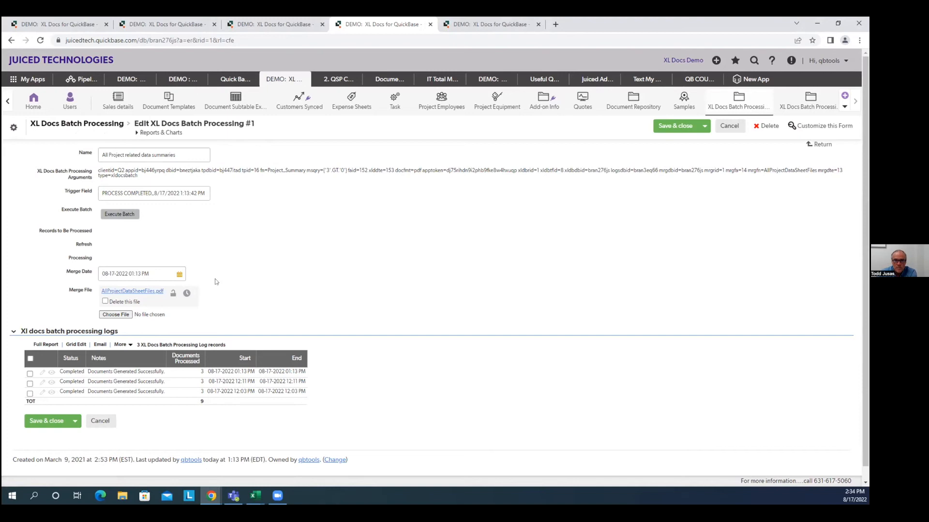
right_click(88, 178)
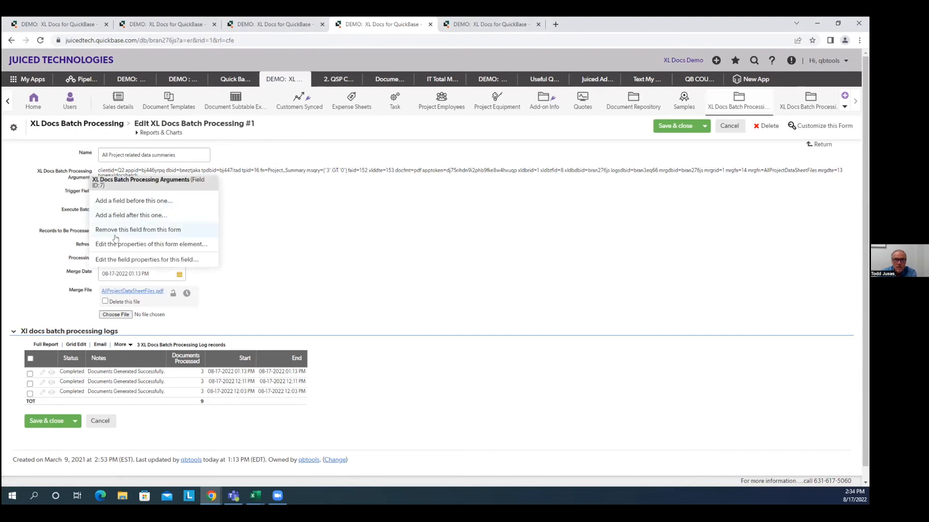
click(167, 115)
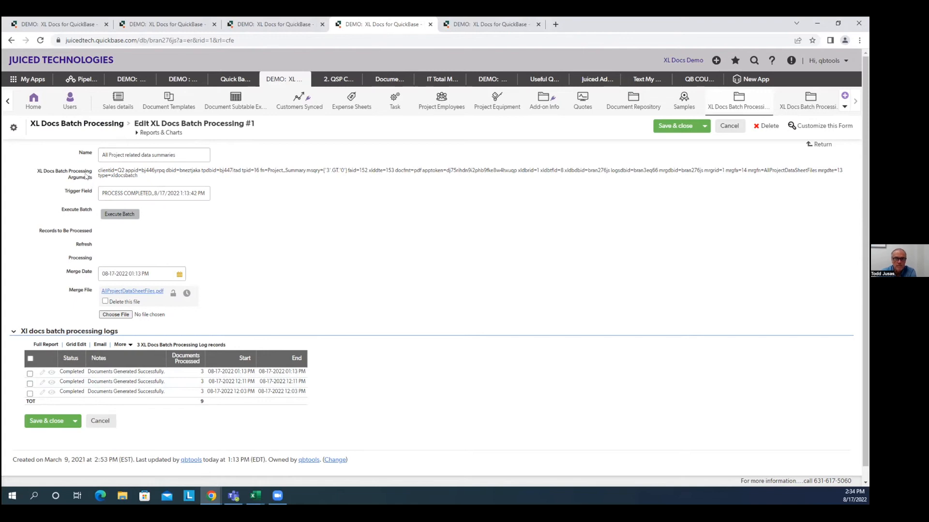
right_click(83, 177)
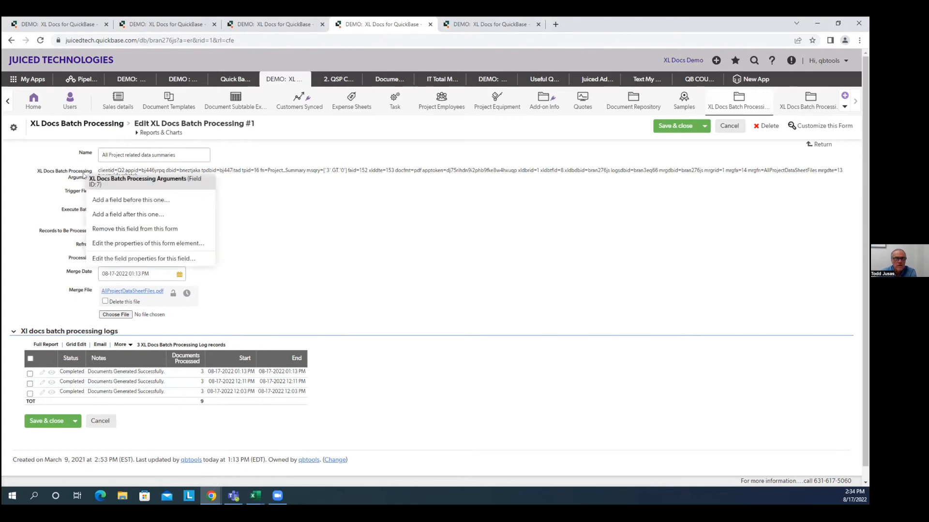
click(132, 260)
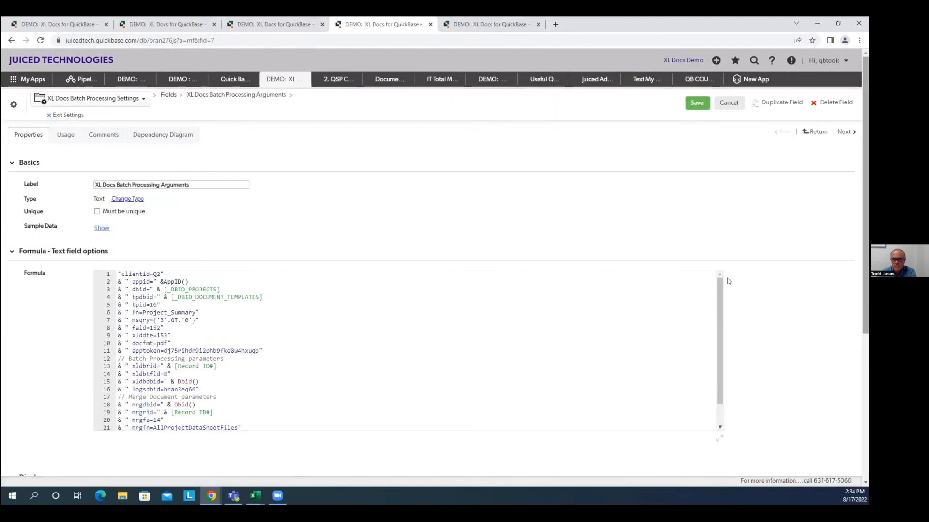
Examine the opening parameters of the arguments formula, pointing out the dbid line that references _DBID_PROJECTS
scroll(726, 282, down, 1)
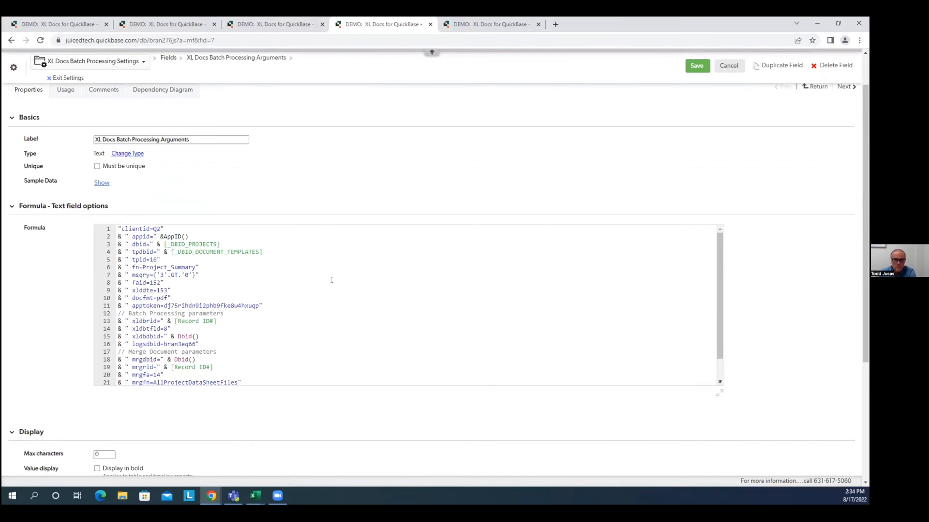
scroll(331, 279, down, 1)
scroll(332, 280, up, 2)
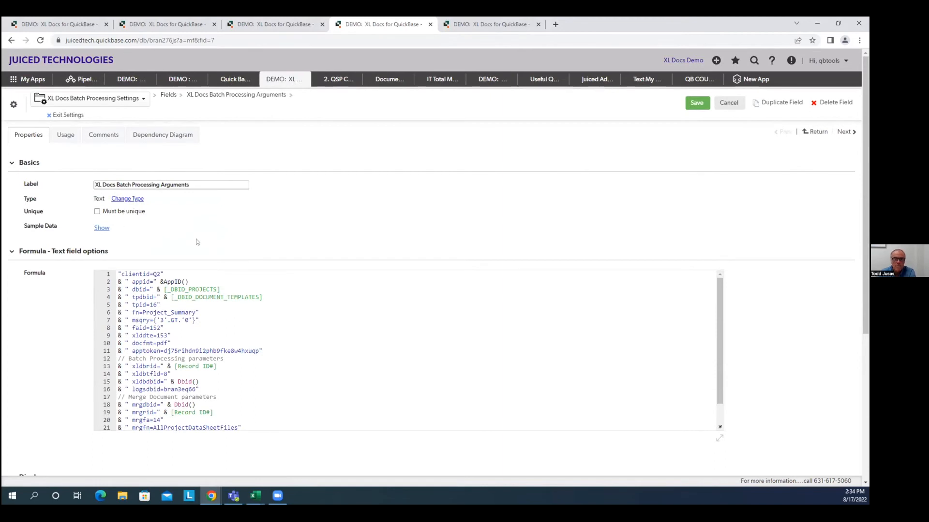
scroll(194, 241, down, 1)
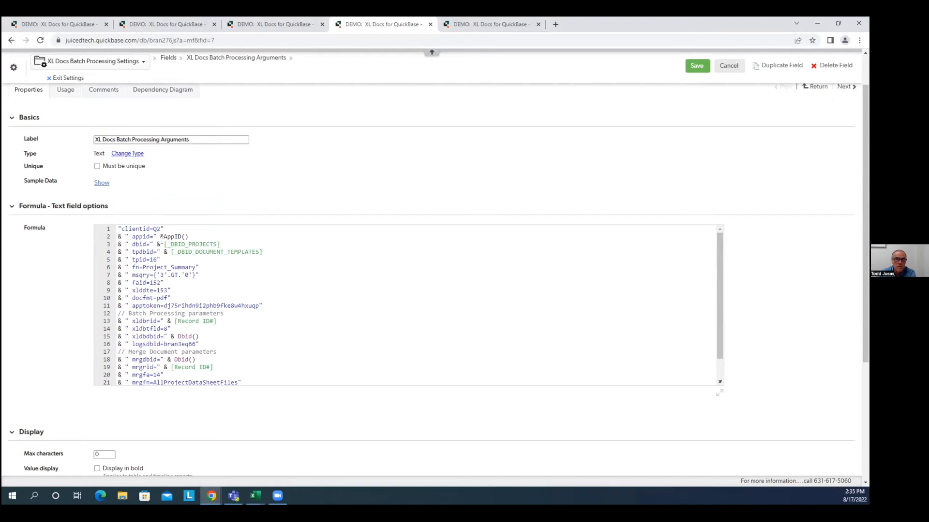
click(162, 244)
click(194, 243)
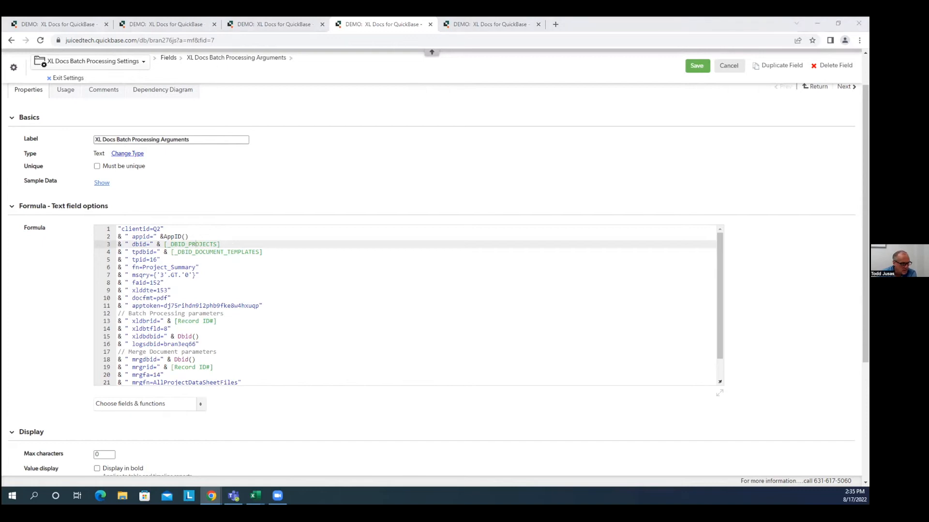
Switch to the Juiced Project Summary Template_v2 workbook in Excel, examine its layout and total employee expenses formula, and return to Quickbase
key(alt+Tab)
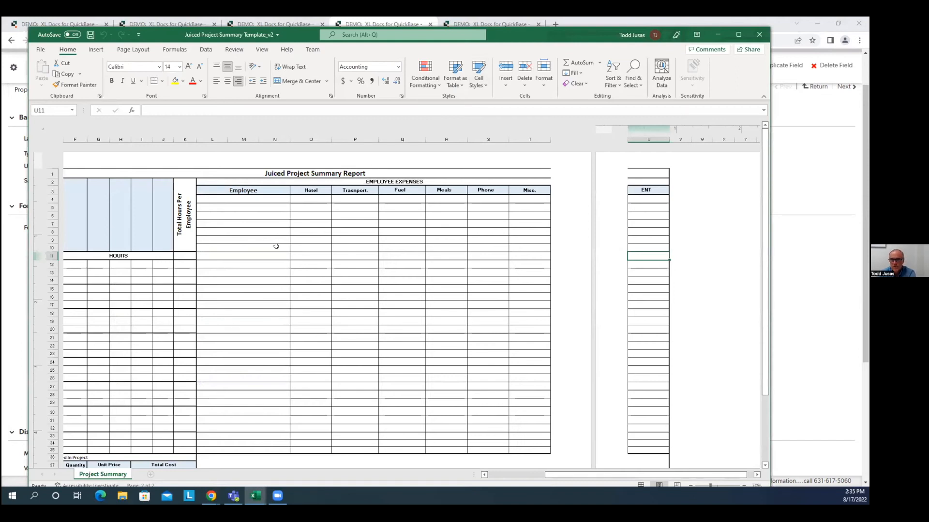
scroll(290, 273, down, 1)
scroll(292, 269, up, 1)
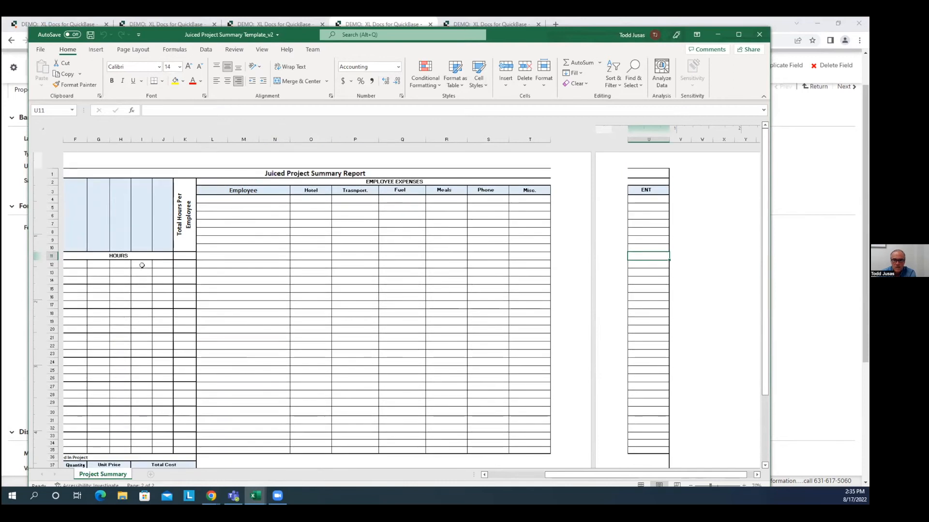
scroll(464, 219, down, 2)
scroll(464, 219, down, 6)
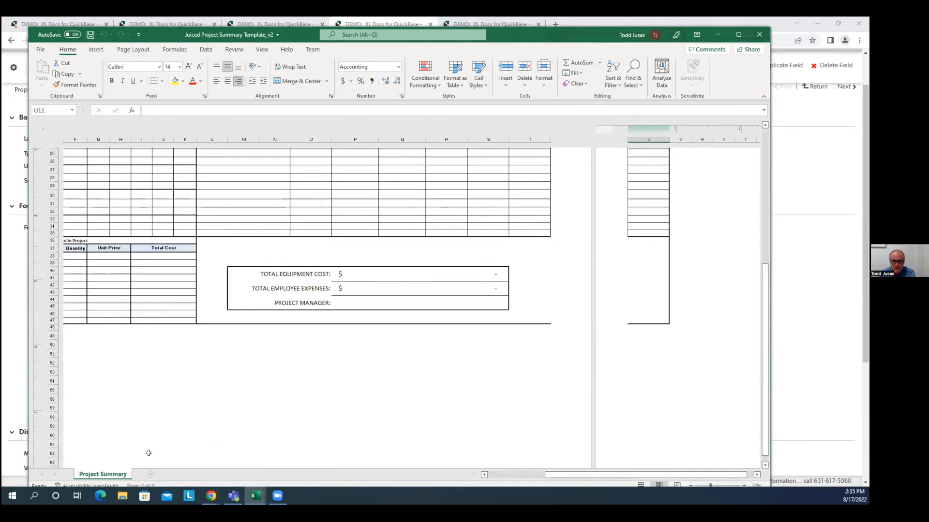
drag(585, 475, 503, 477)
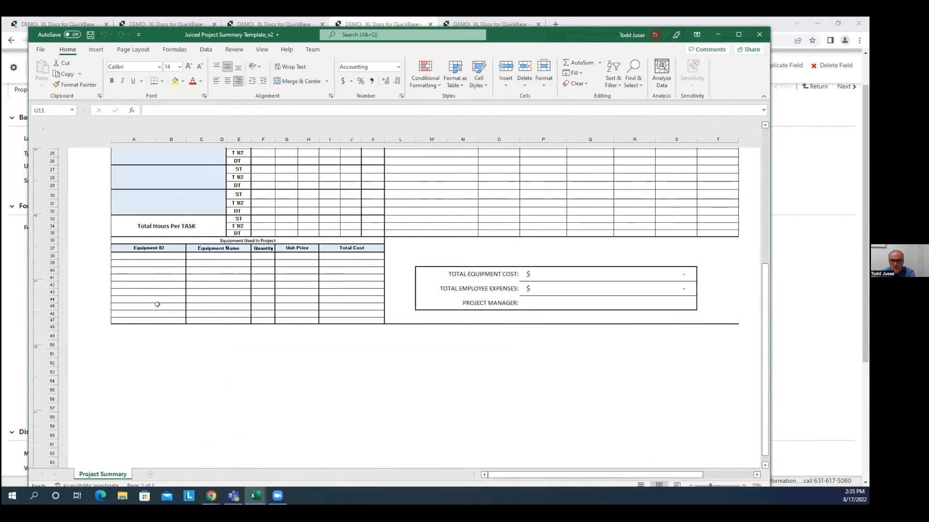
scroll(311, 266, up, 8)
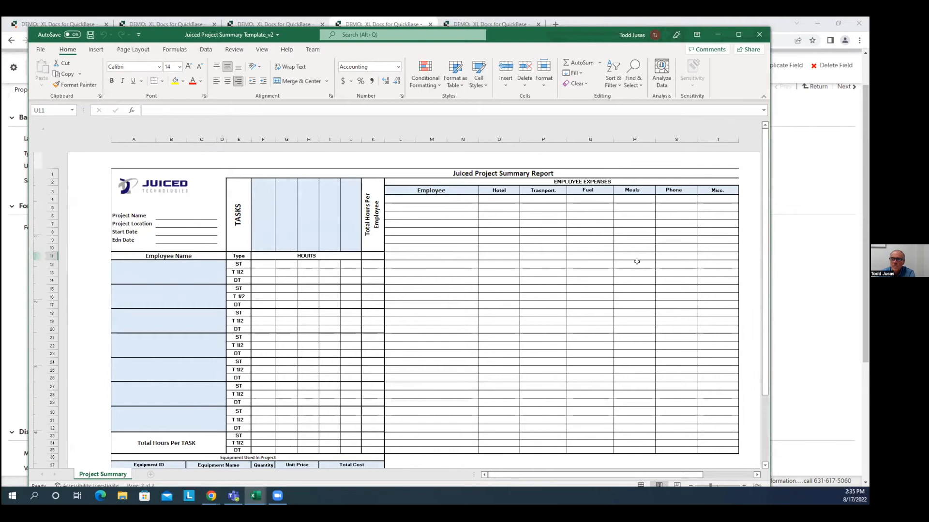
scroll(518, 196, down, 4)
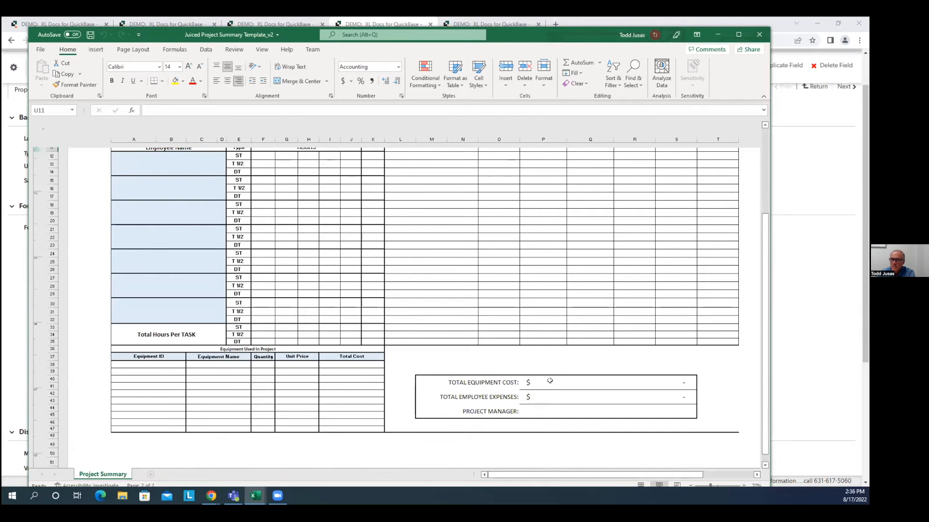
click(550, 396)
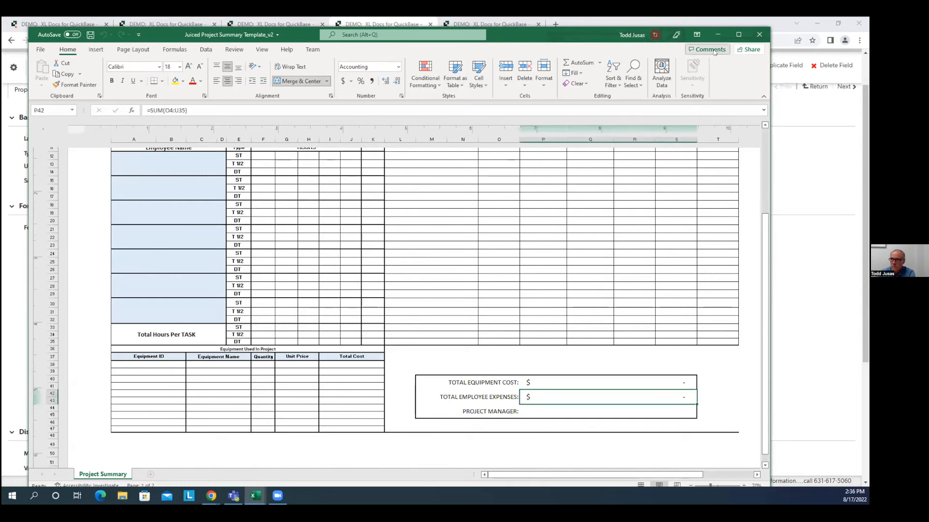
click(718, 35)
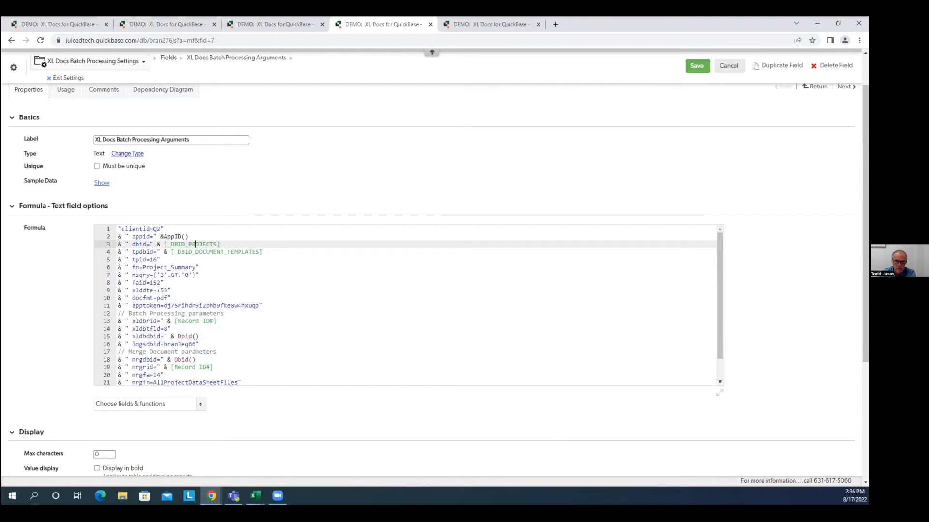
Examine the batch processing and merge document parameters, including xldbtfld, and exit the field settings back to the batch record
scroll(143, 239, down, 3)
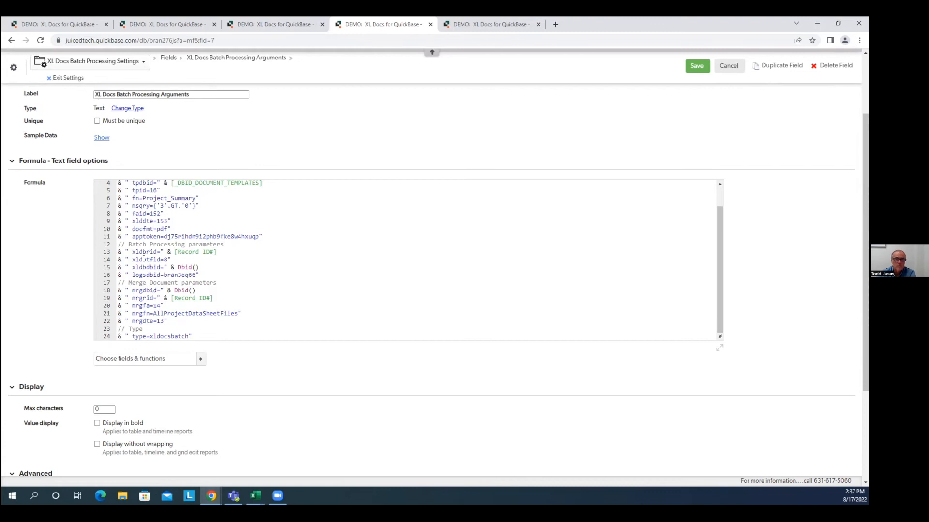
drag(129, 259, 161, 260)
click(167, 259)
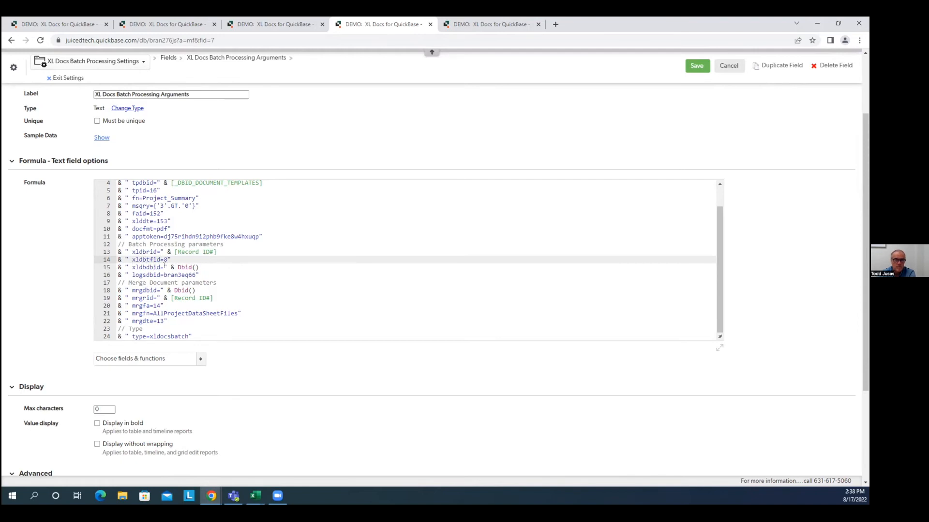
text(")
scroll(192, 243, up, 1)
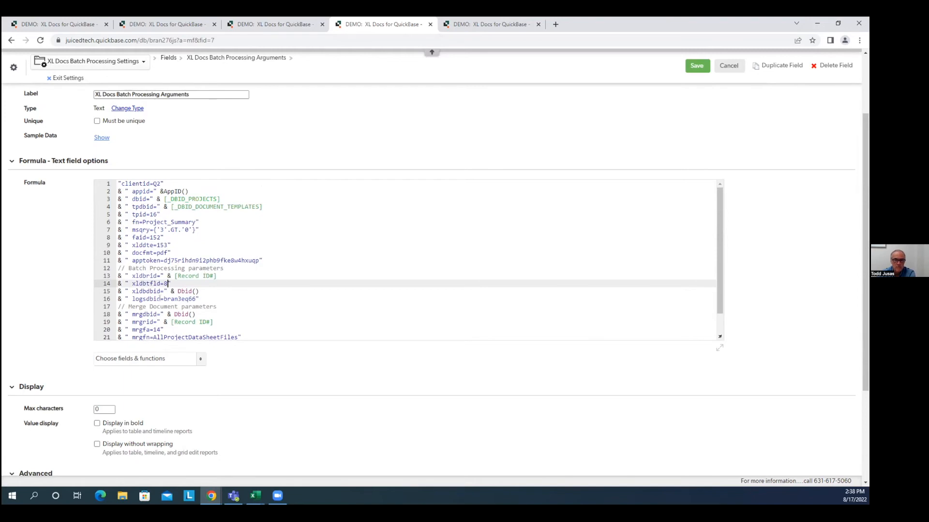
scroll(154, 306, down, 1)
scroll(154, 305, up, 5)
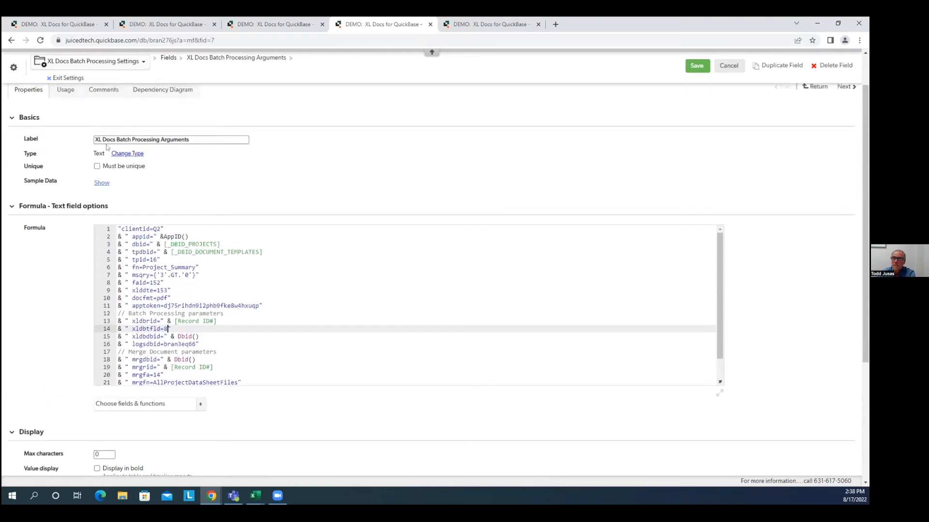
click(67, 79)
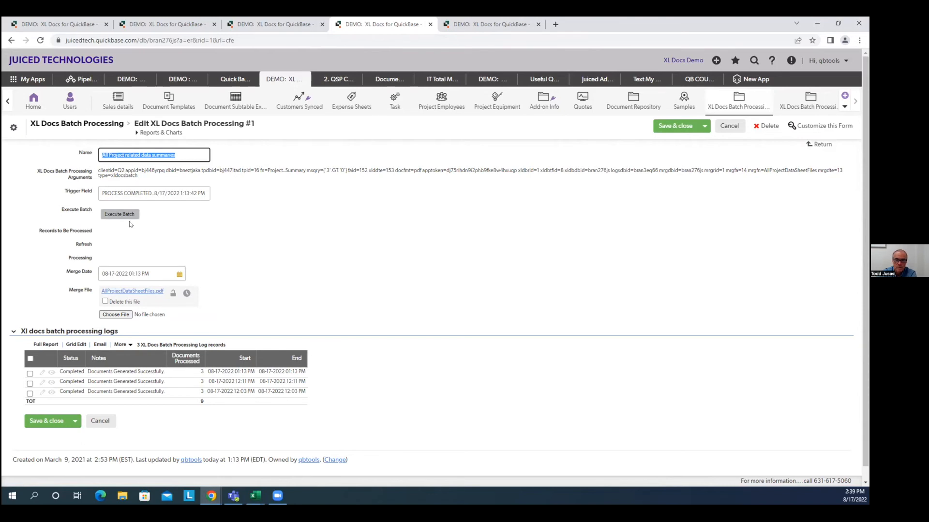
Execute the "All Project related data summaries" batch, refresh the record, and check its Trigger Field
click(119, 214)
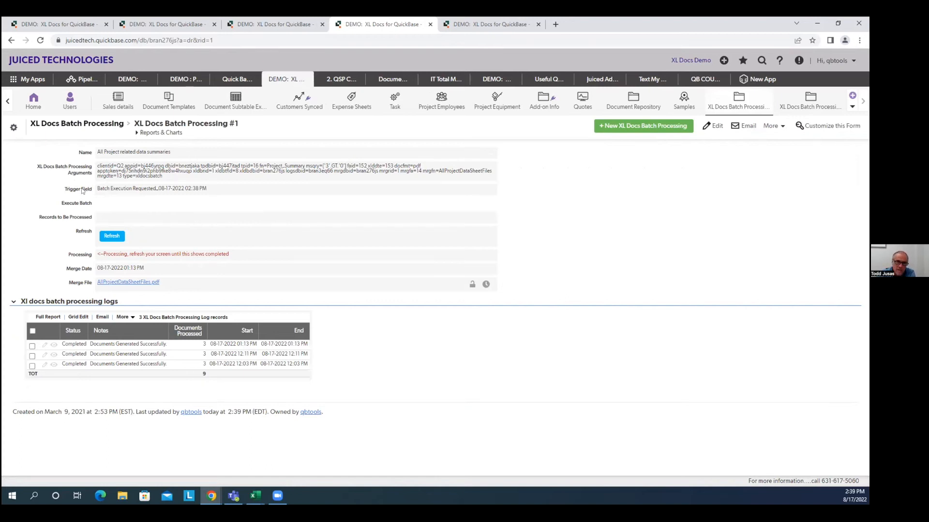
right_click(82, 190)
click(77, 183)
drag(97, 188, 215, 189)
click(215, 190)
click(114, 237)
click(112, 236)
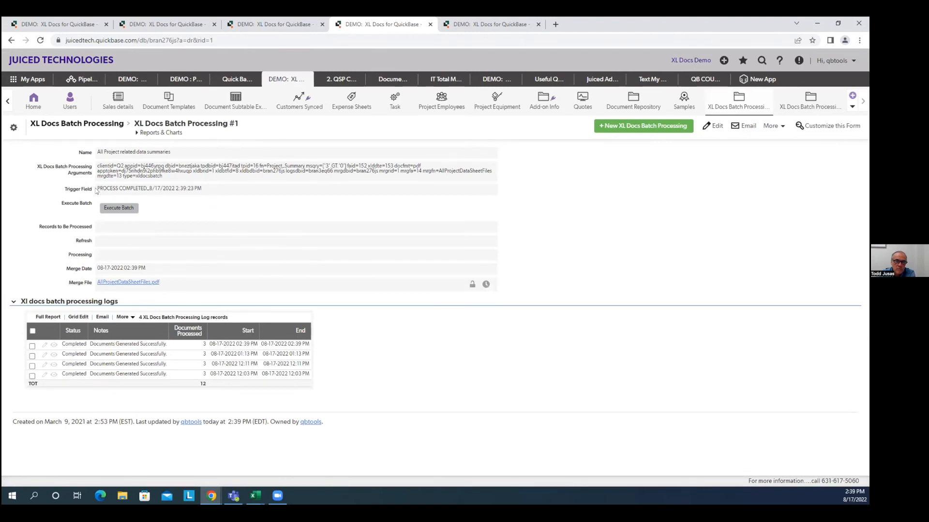
drag(96, 188, 212, 189)
click(211, 190)
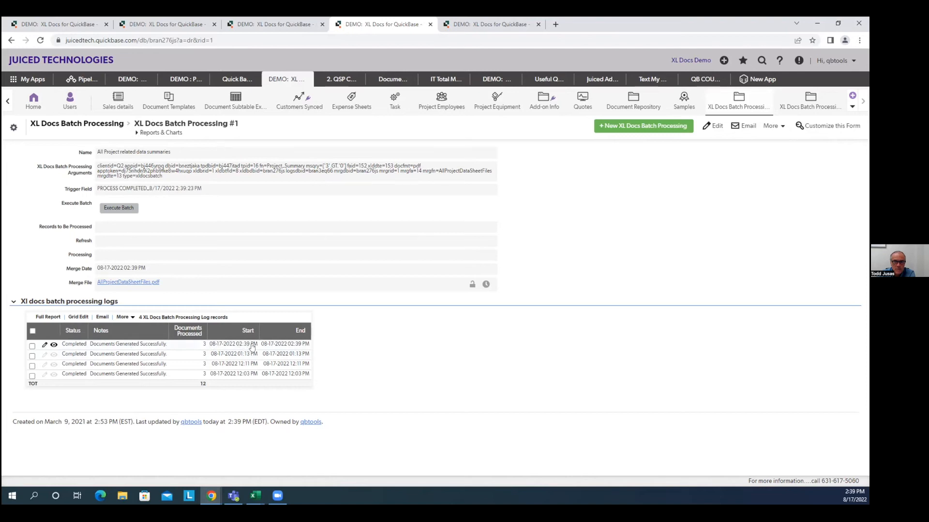
Download and open the merged AllProjectDataSheetFiles.pdf and examine the Web Development Project summary on its first page
click(130, 283)
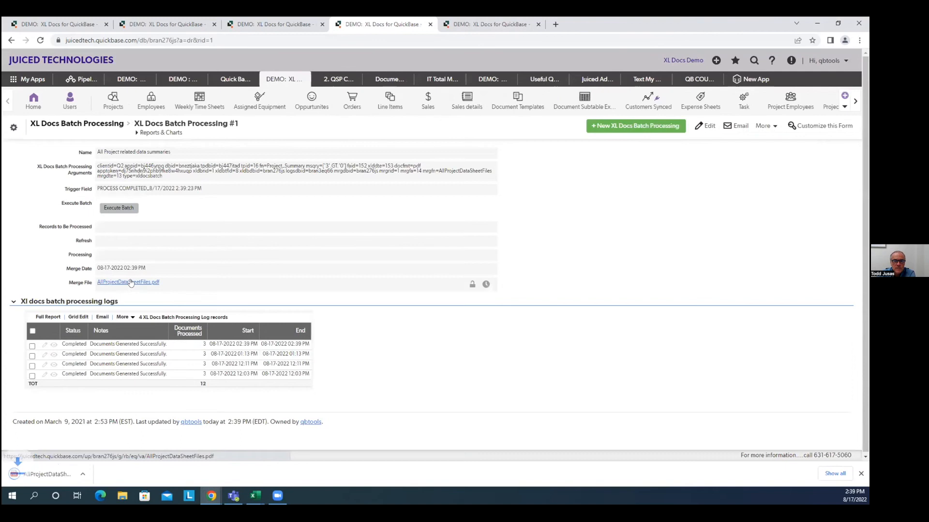
click(61, 476)
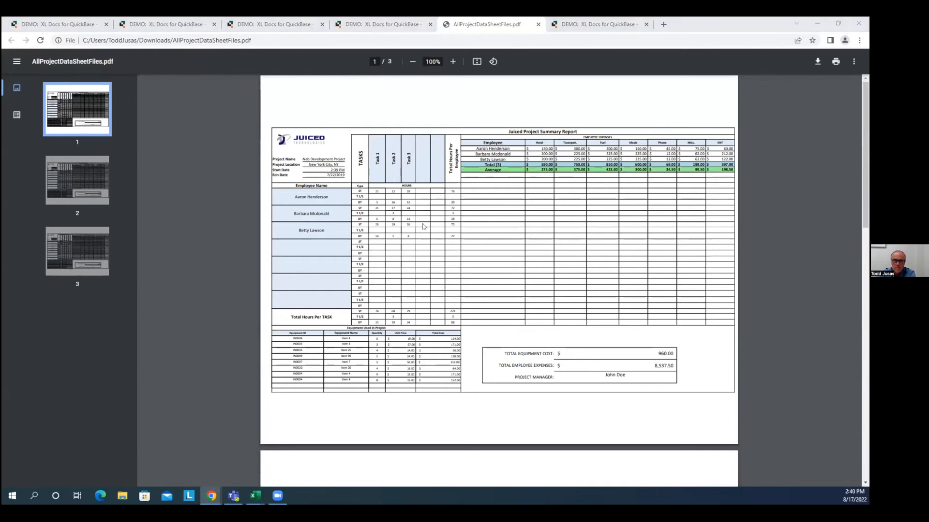
scroll(418, 218, down, 1)
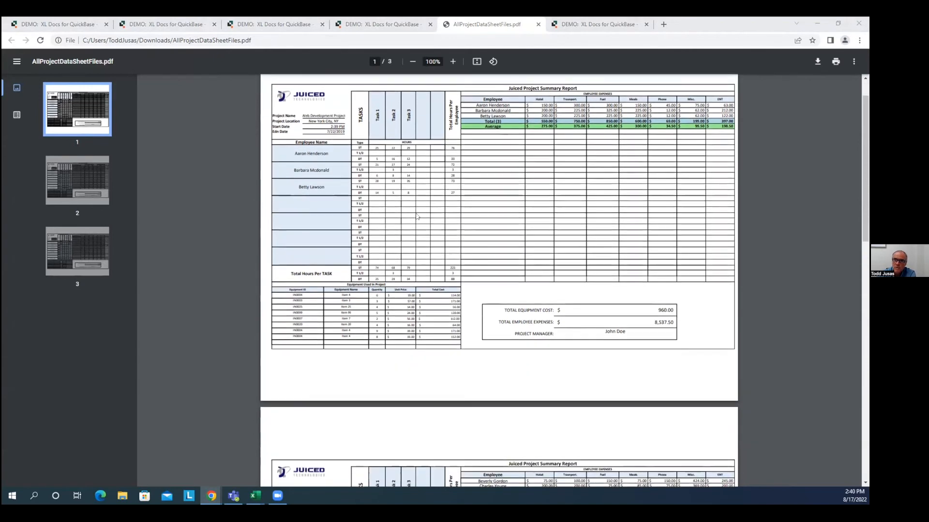
scroll(417, 216, up, 1)
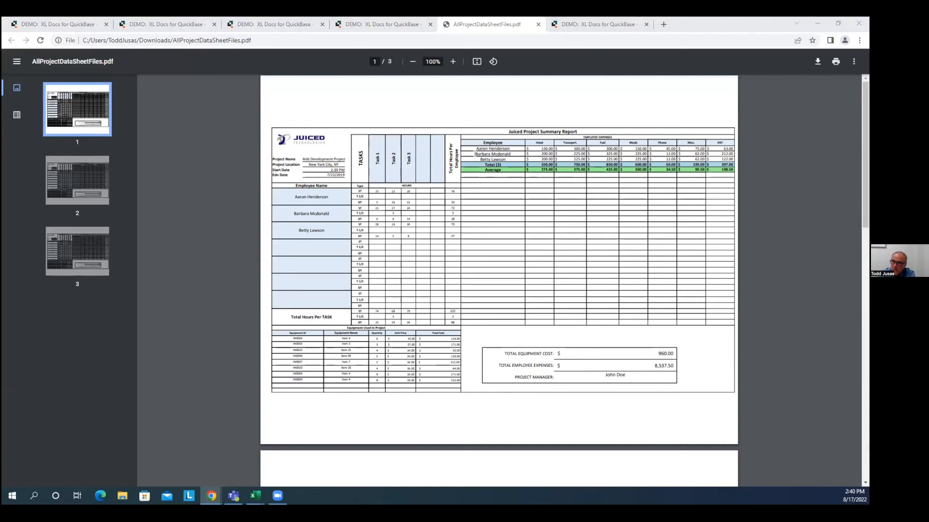
drag(303, 159, 342, 158)
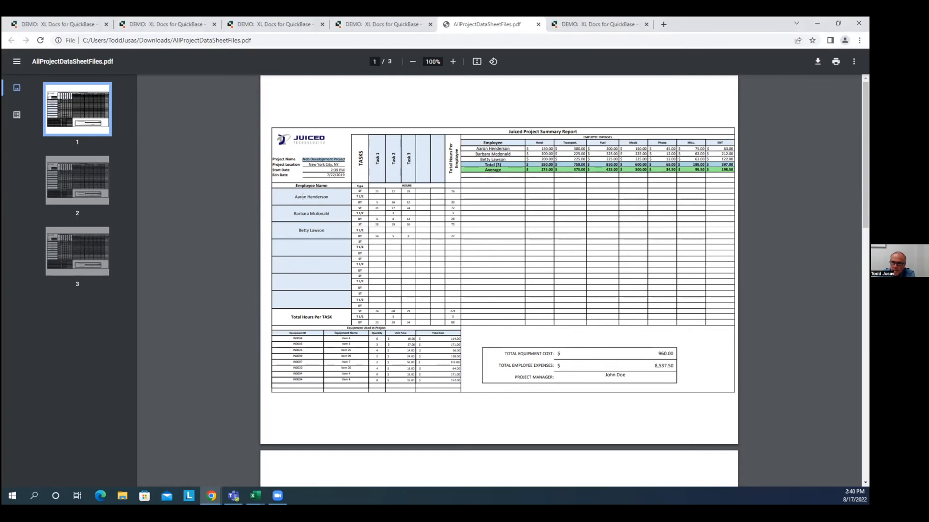
click(323, 189)
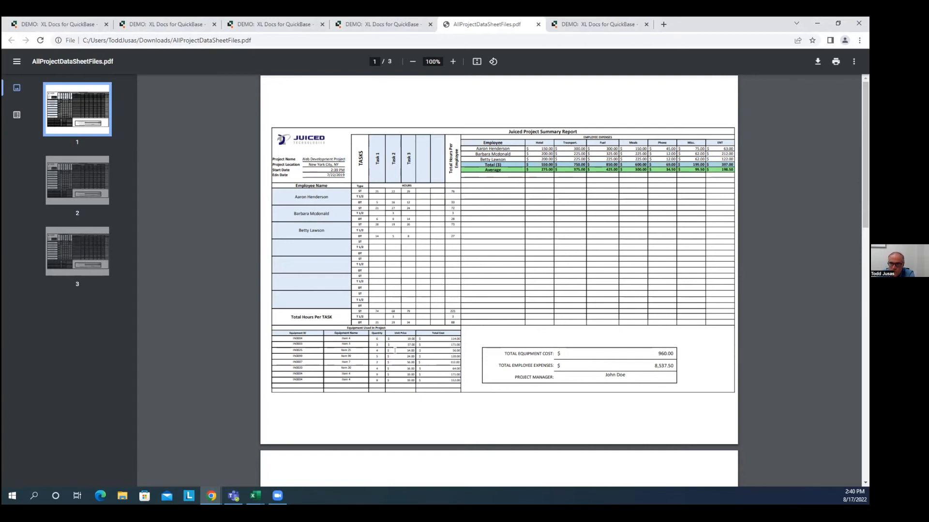
Examine the Quick Base Project summary on the second page of the merged PDF, highlighting its project name
scroll(371, 332, down, 2)
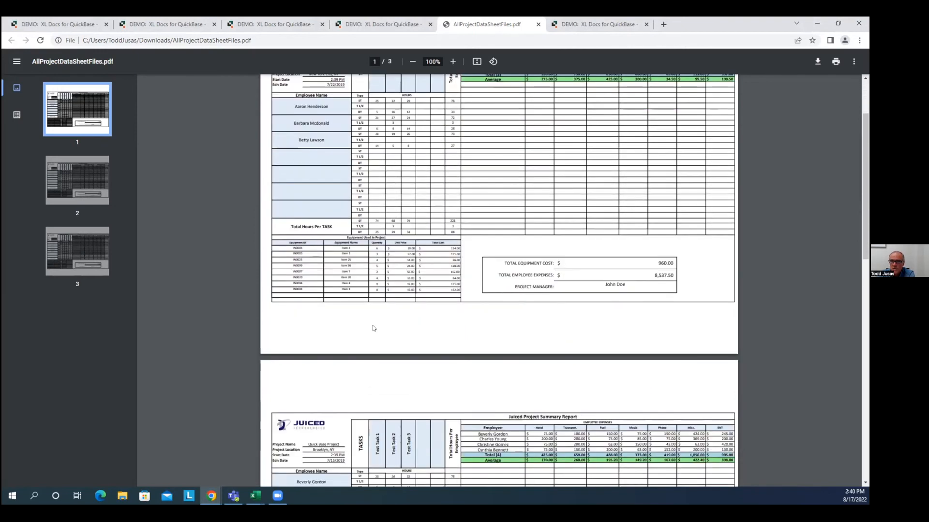
scroll(380, 345, down, 6)
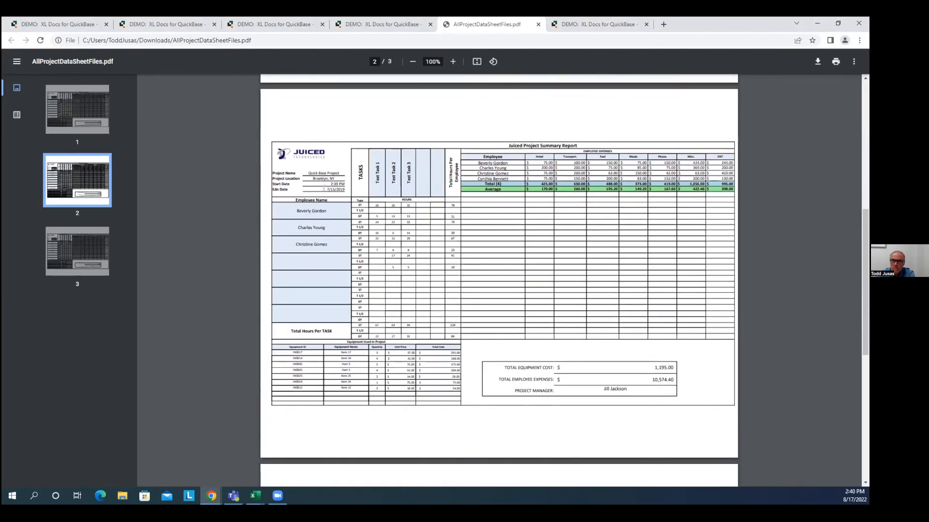
drag(309, 173, 339, 173)
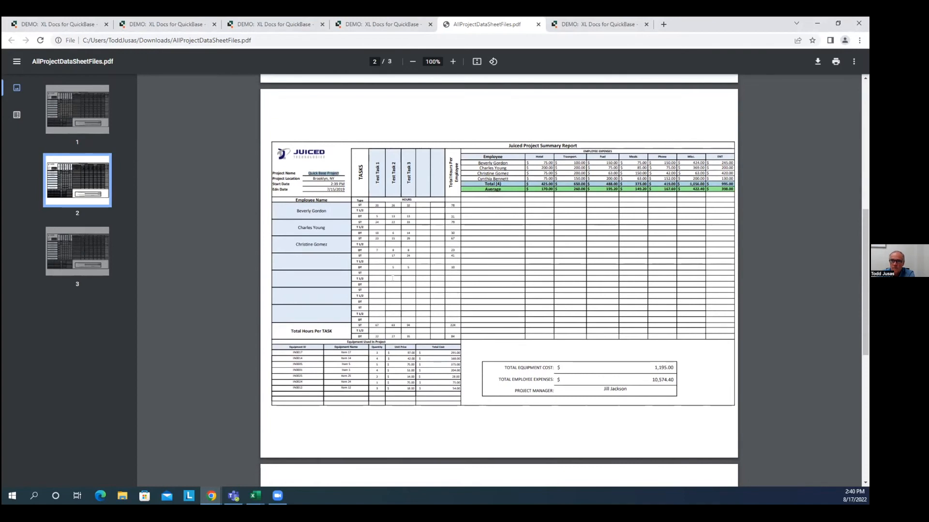
scroll(392, 279, down, 1)
Examine the XL Docs Test Project summary and its equipment cost on the third page, and close the PDF
scroll(399, 281, down, 2)
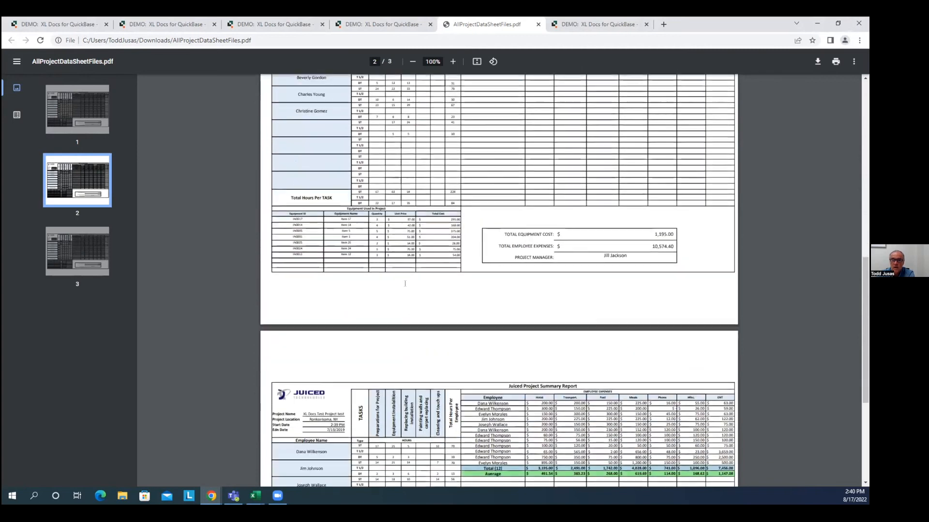
scroll(405, 284, down, 3)
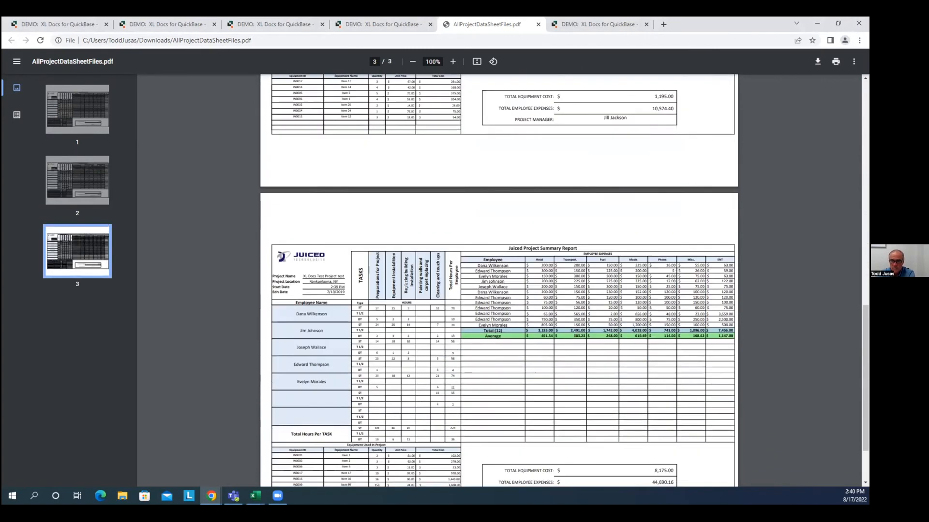
scroll(315, 190, down, 2)
drag(301, 193, 344, 198)
click(483, 177)
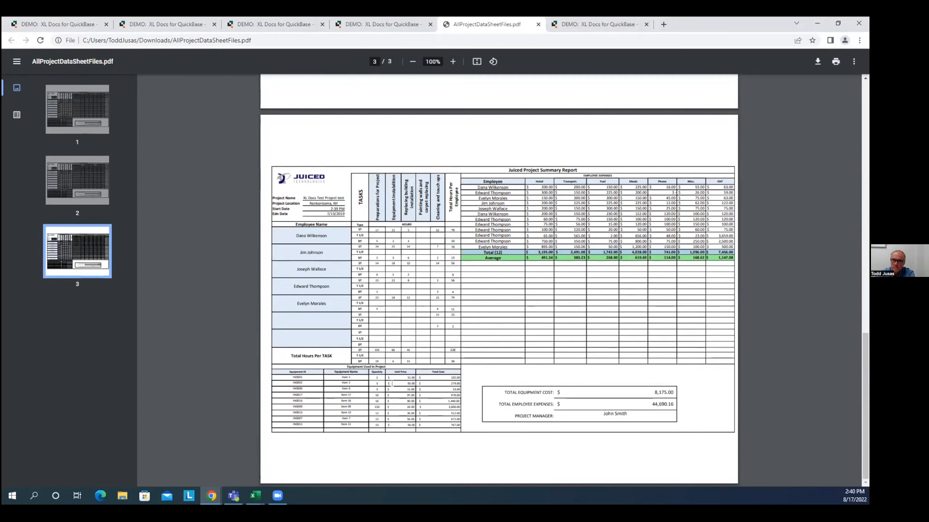
drag(662, 393, 679, 400)
click(672, 400)
click(538, 25)
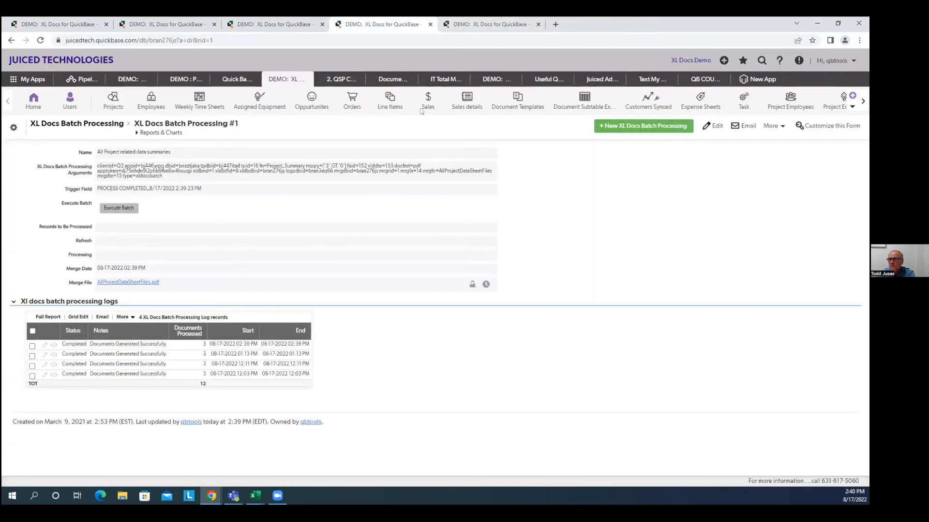
Open the Project Summary Report record in Document Templates and examine its master table name and related subtable records
click(518, 100)
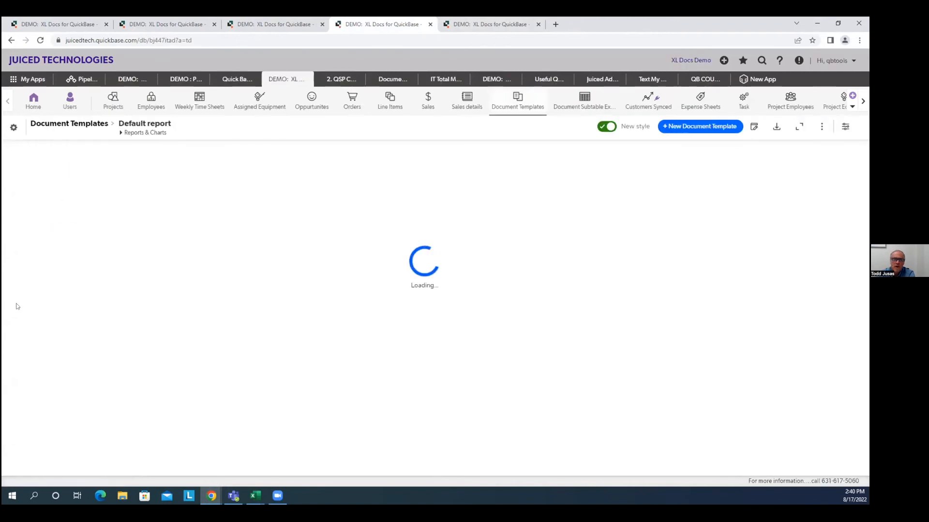
scroll(77, 394, down, 3)
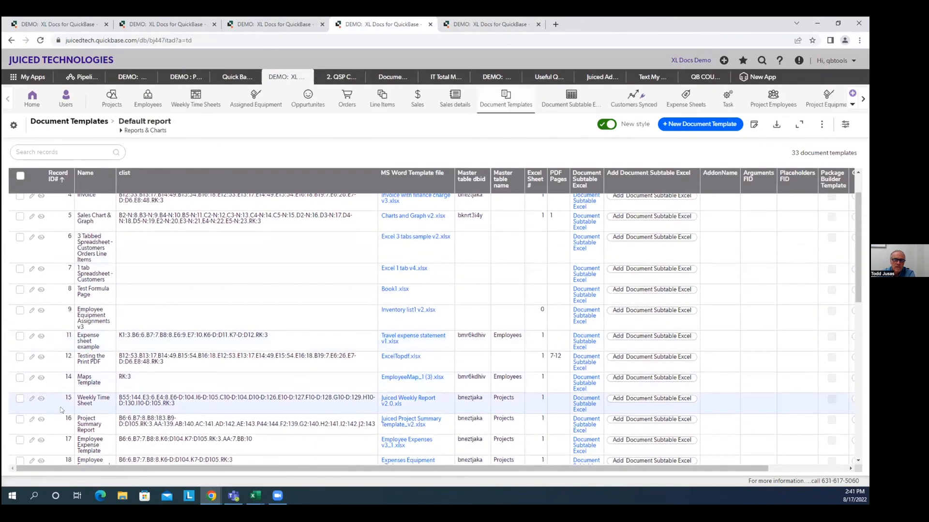
click(40, 421)
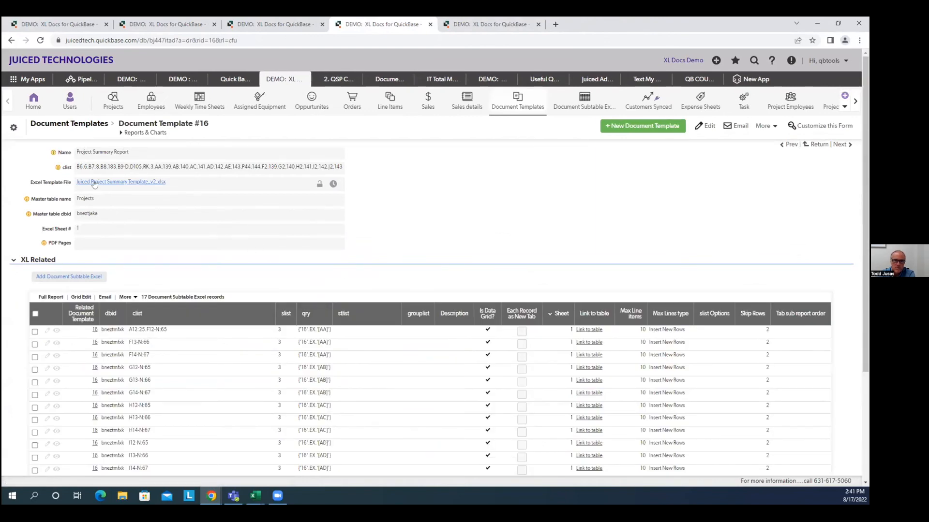
double_click(96, 199)
scroll(298, 351, down, 1)
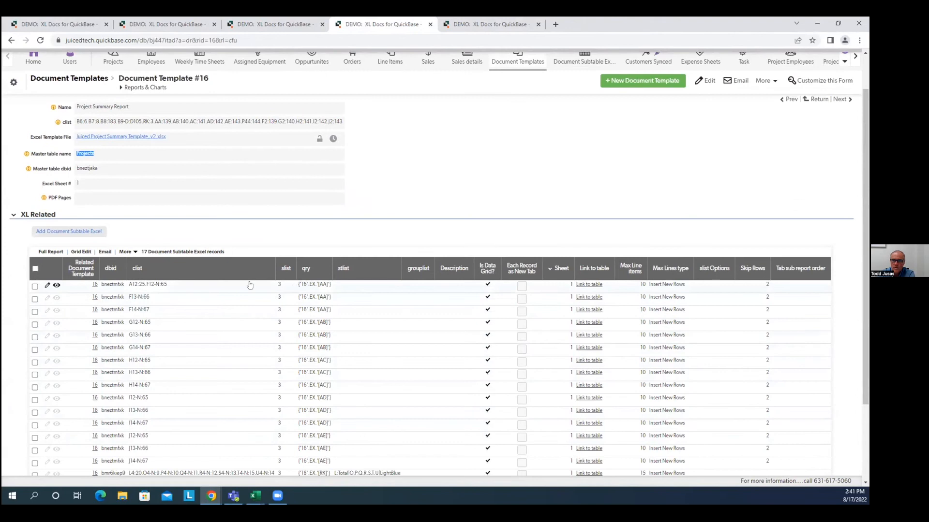
scroll(474, 365, down, 2)
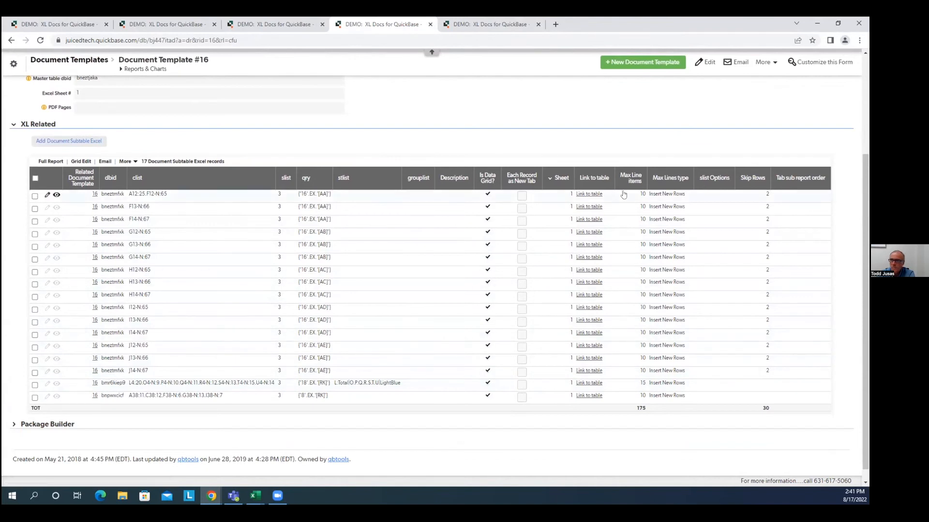
scroll(166, 303, up, 1)
scroll(166, 303, up, 3)
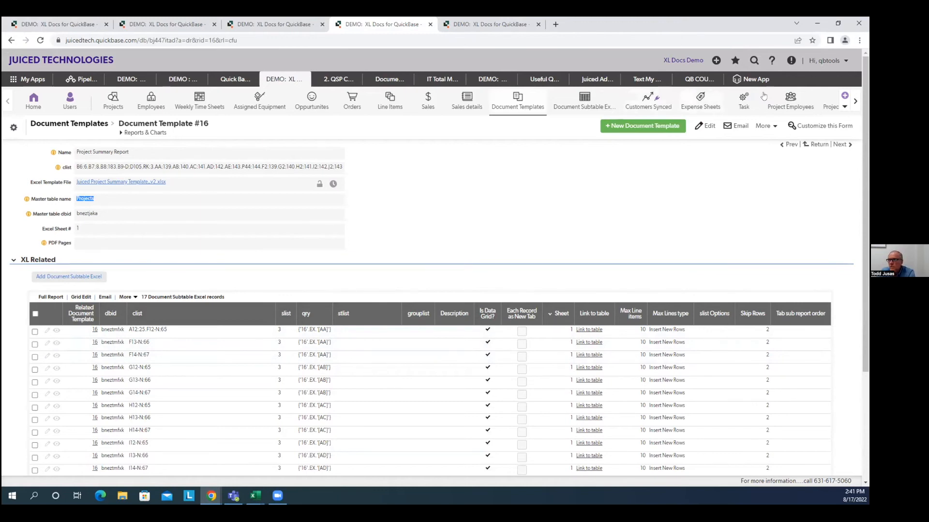
Open the "All Project related data summaries" record in the XL Docs Batch Processing table
click(844, 107)
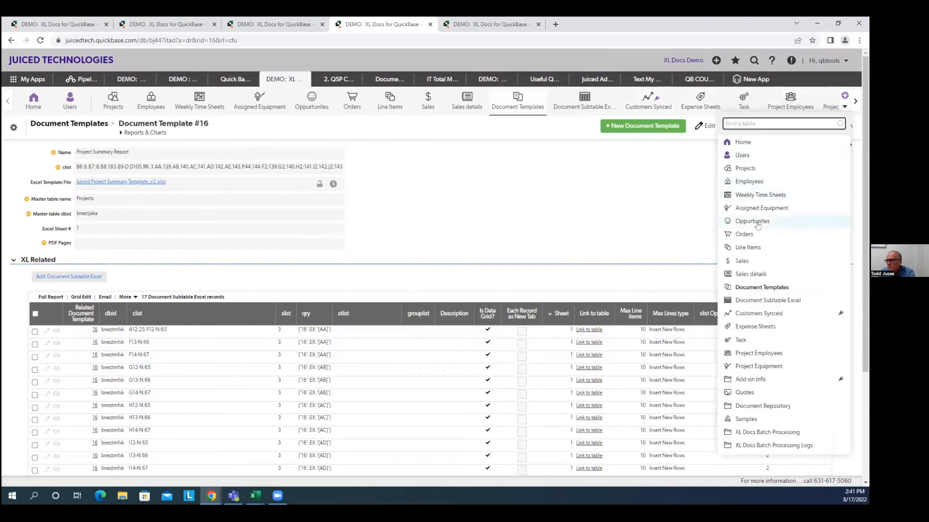
click(773, 435)
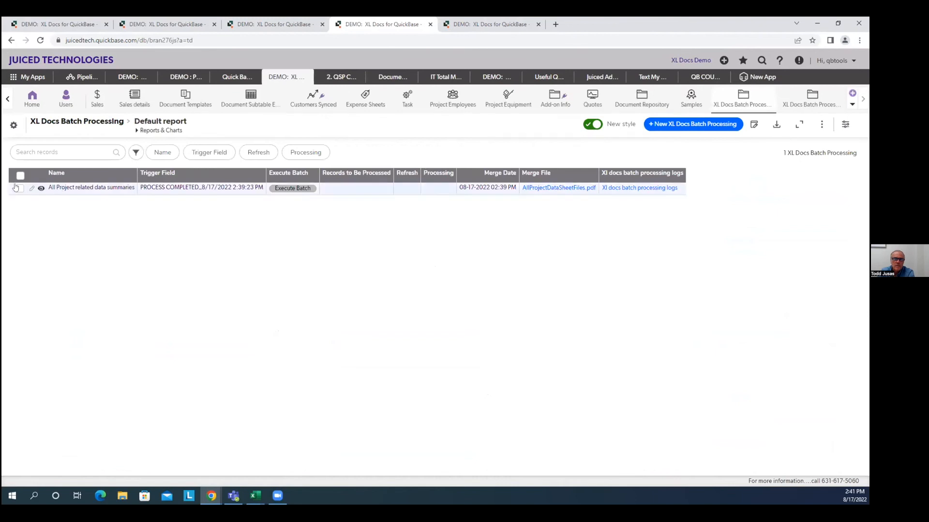
click(42, 191)
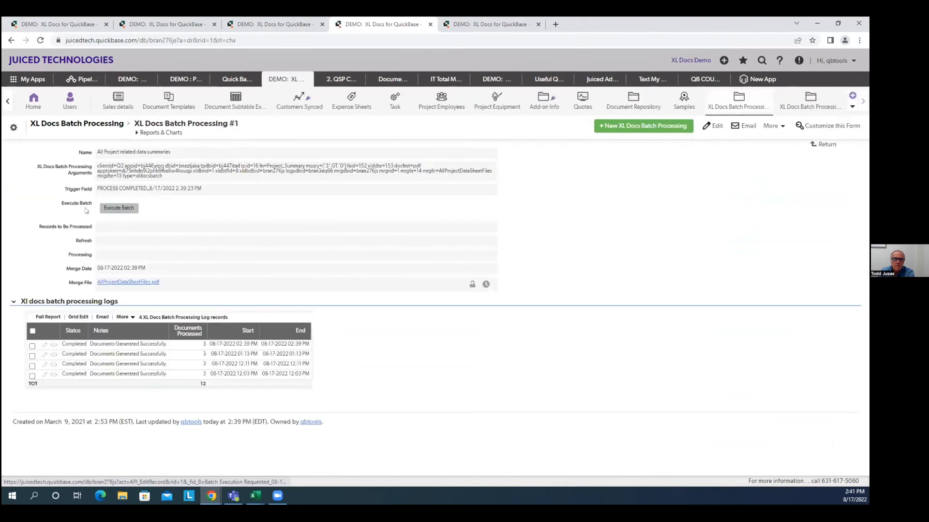
Open the Execute Batch field's properties and examine its URL formula, including the field 8 request text and API_EditRecord
right_click(92, 202)
click(131, 287)
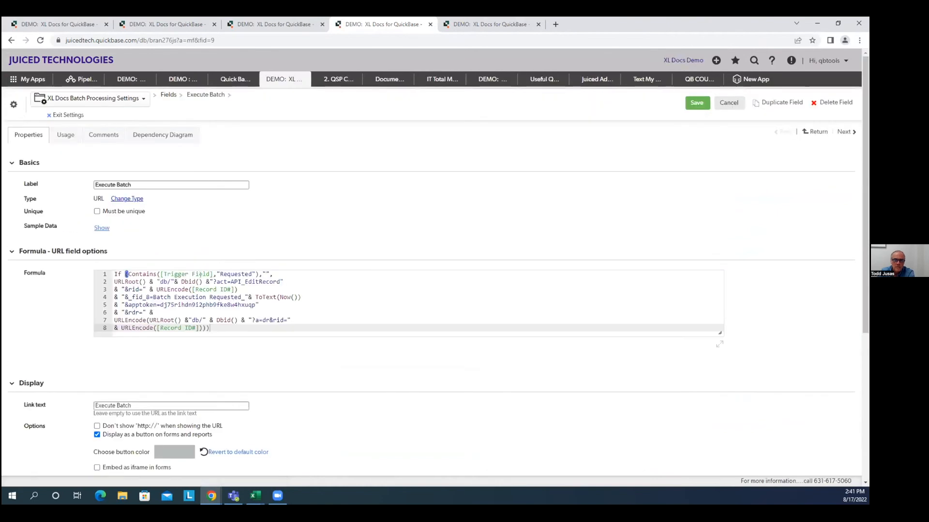
click(145, 297)
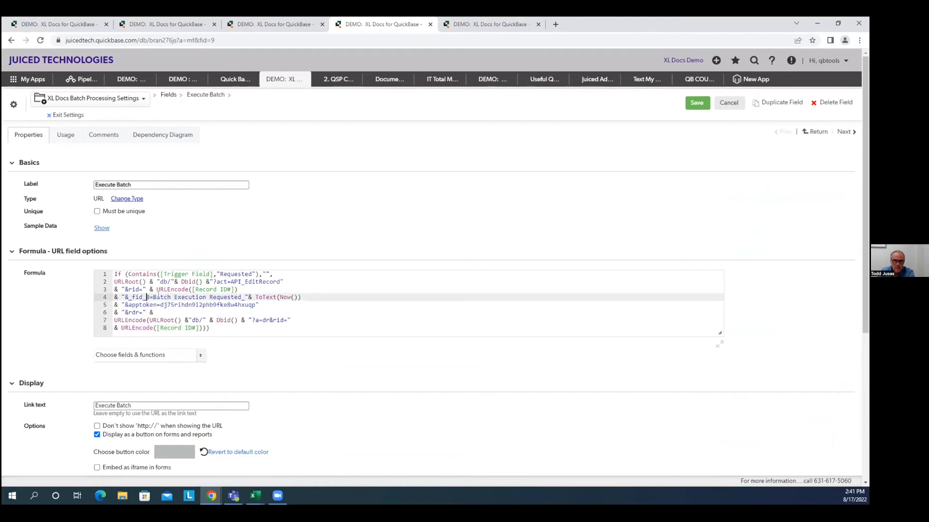
drag(153, 297, 278, 297)
click(286, 312)
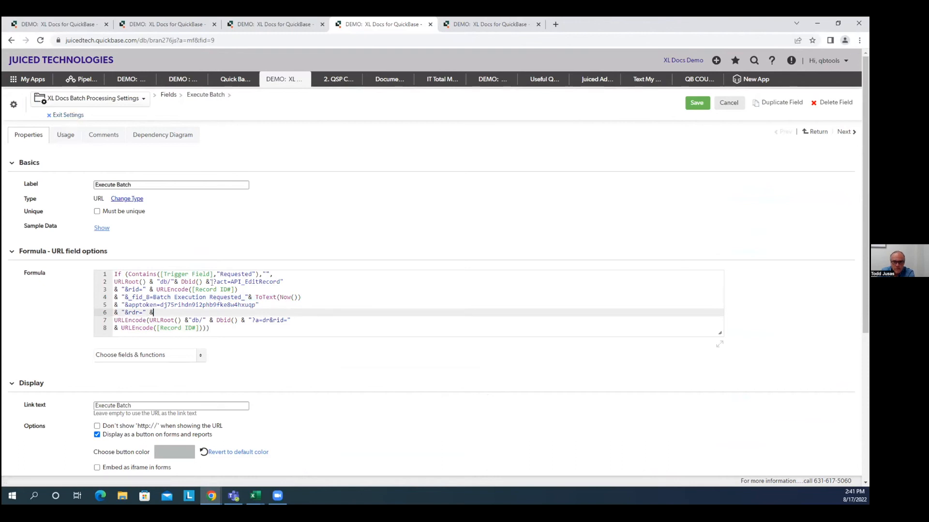
drag(231, 281, 281, 282)
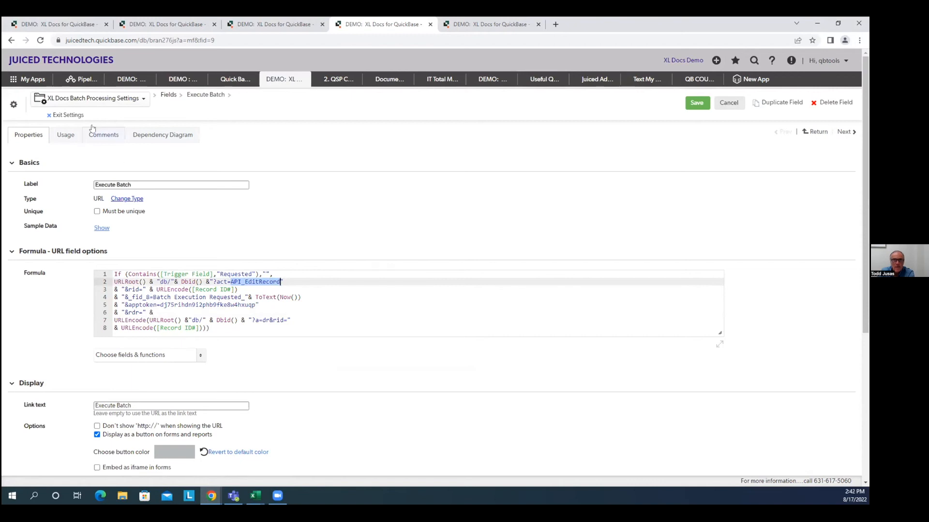
Open the table's XL Docs Batch Request notification and examine its recipient address and Trigger Field conditions
click(59, 117)
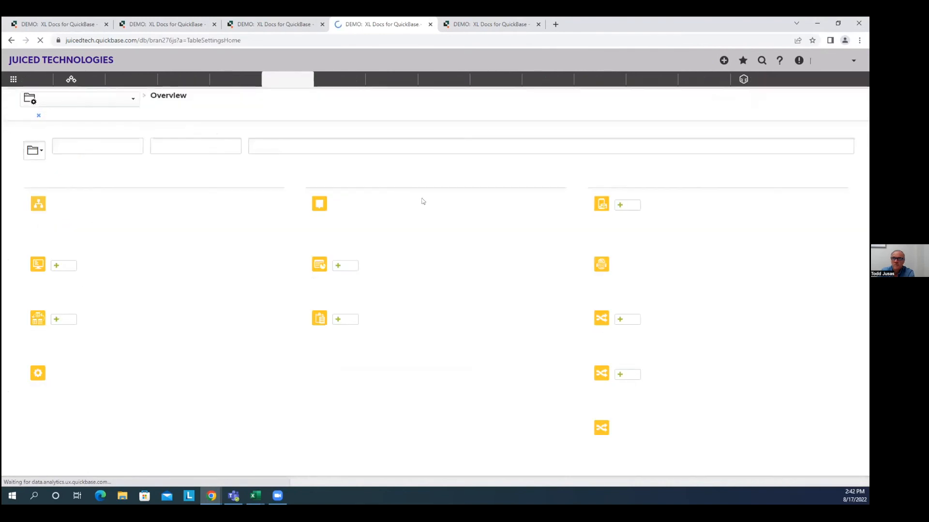
click(671, 222)
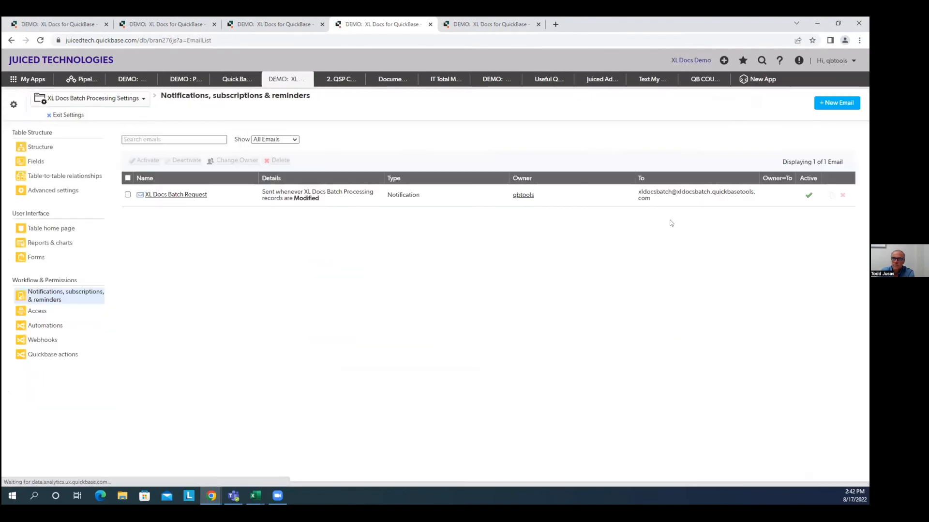
click(182, 198)
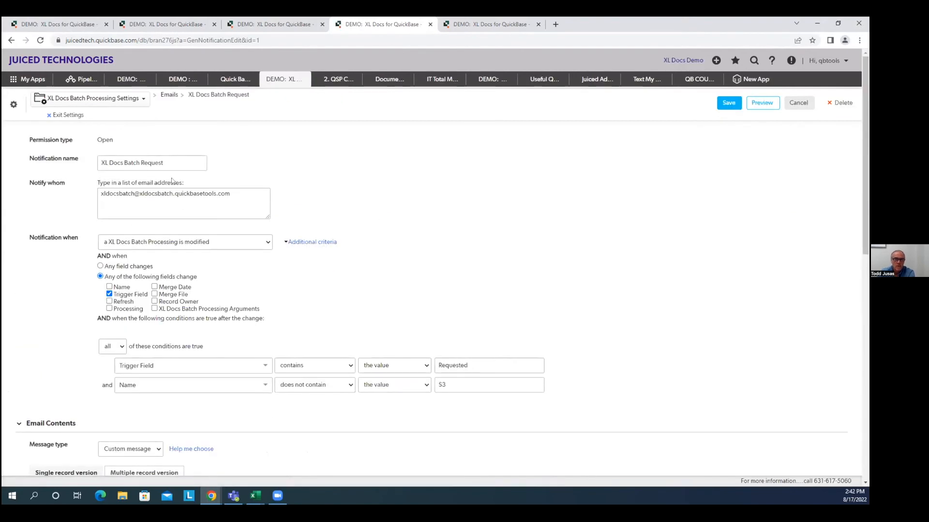
drag(232, 194, 97, 192)
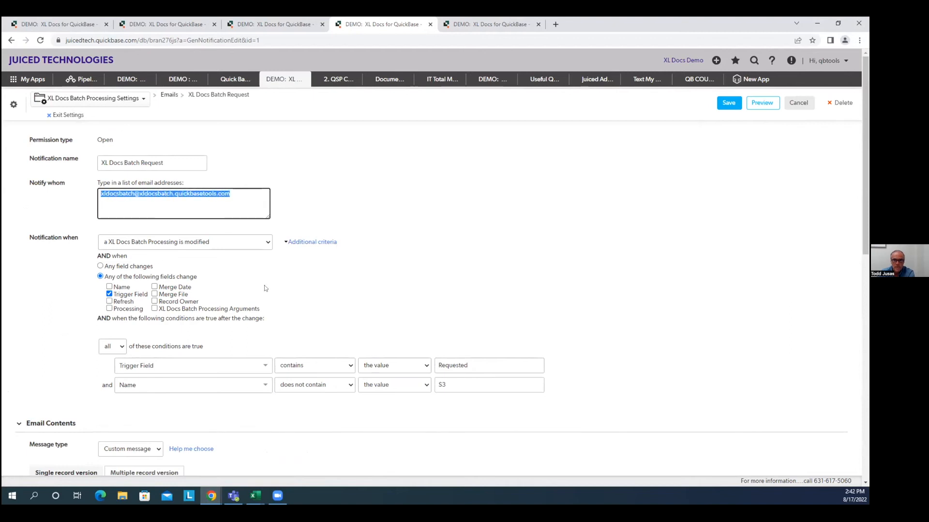
scroll(295, 293, down, 3)
scroll(304, 295, down, 3)
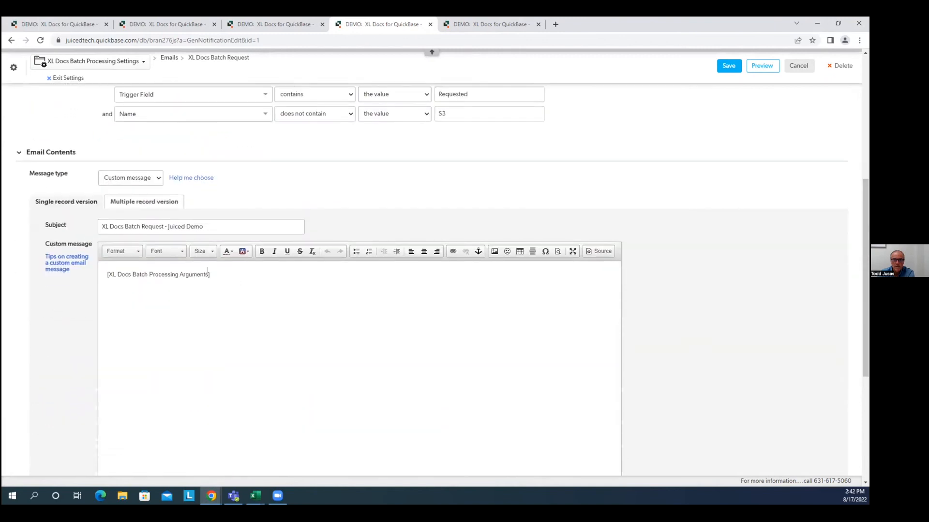
Examine the notification's custom message and change criteria, and leave the settings without saving to return to the batch record
drag(210, 274, 106, 275)
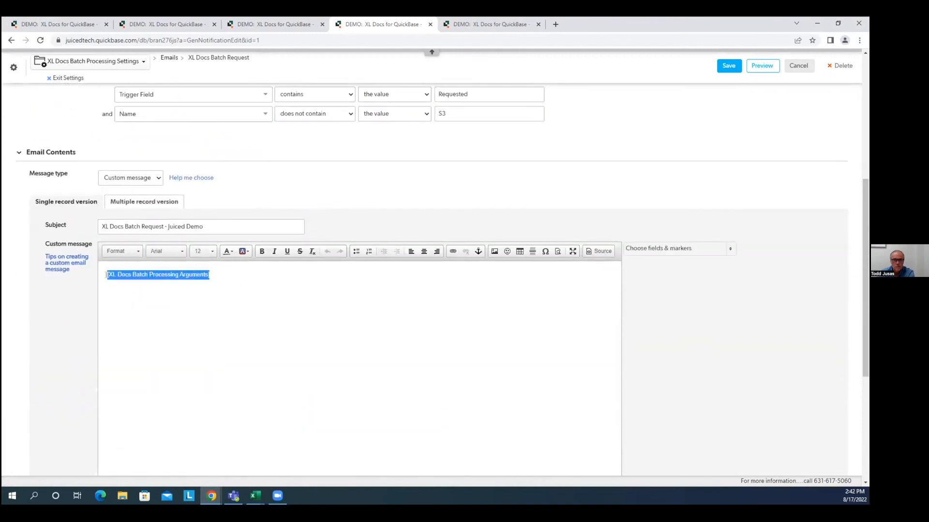
click(221, 274)
scroll(244, 282, down, 1)
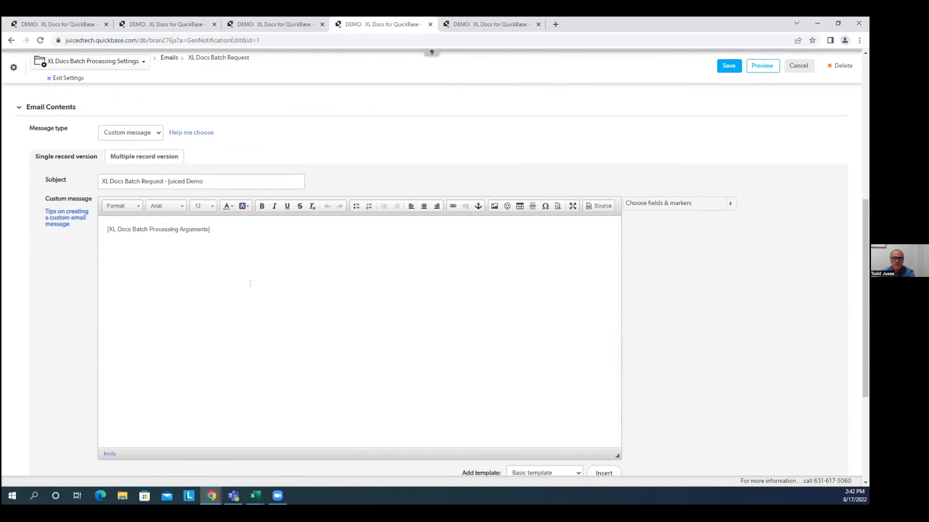
scroll(250, 283, up, 6)
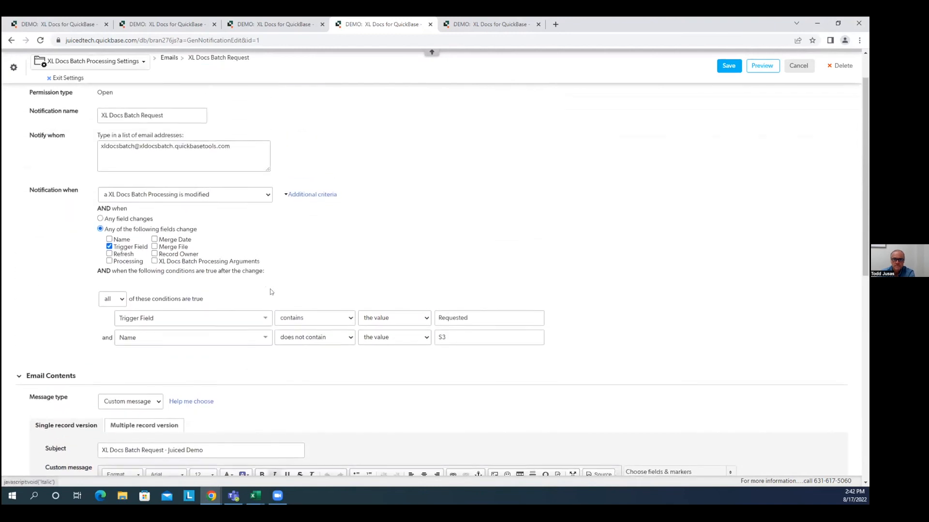
scroll(270, 292, up, 1)
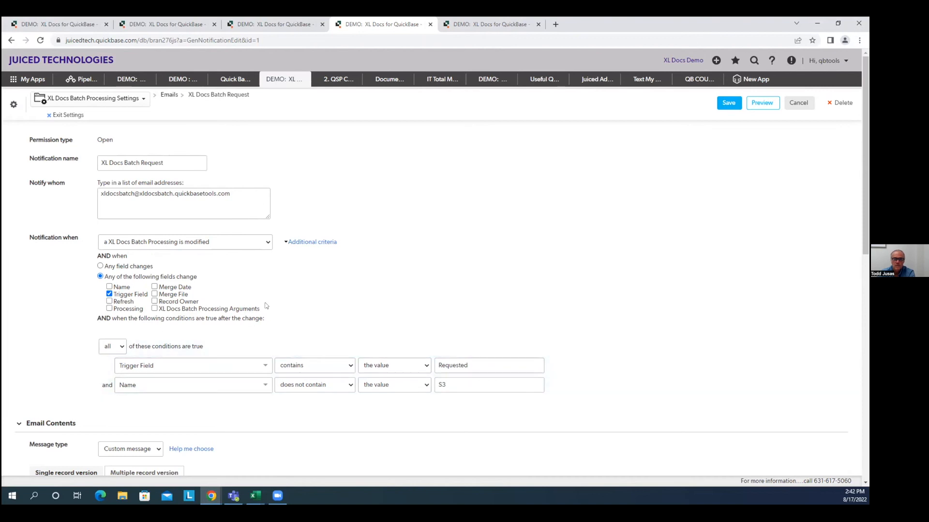
click(76, 116)
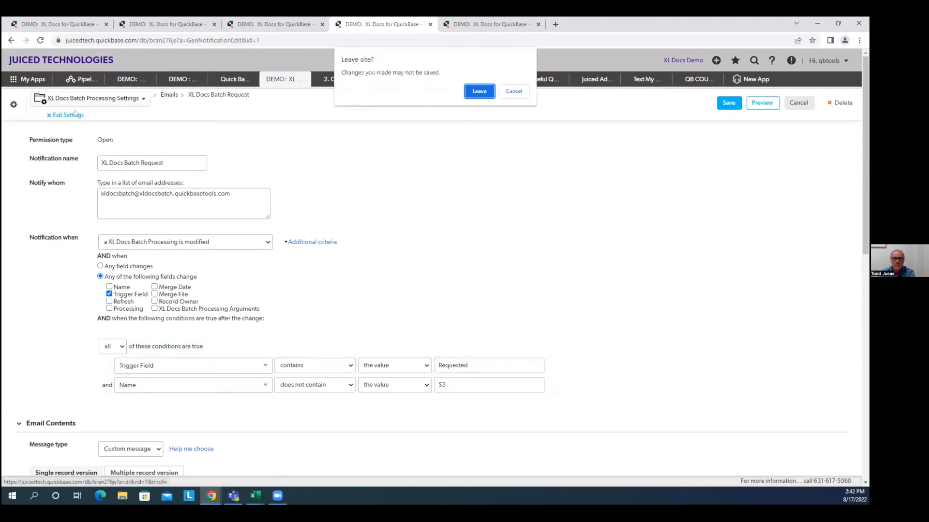
click(473, 89)
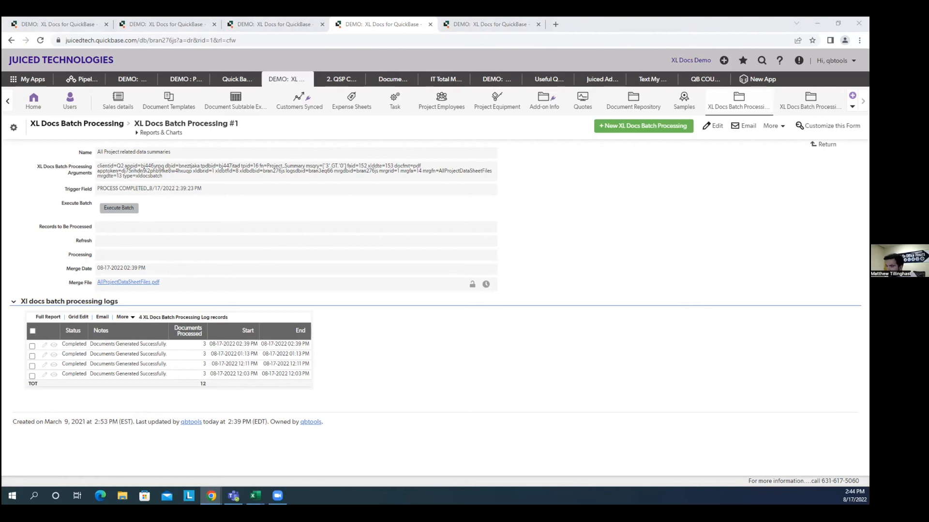
Switch to the "Excel 1 tab sample using Report Name" workbook in Excel, reposition its window, and select cells A2:F18 beneath the headers
drag(2, 44, 182, 44)
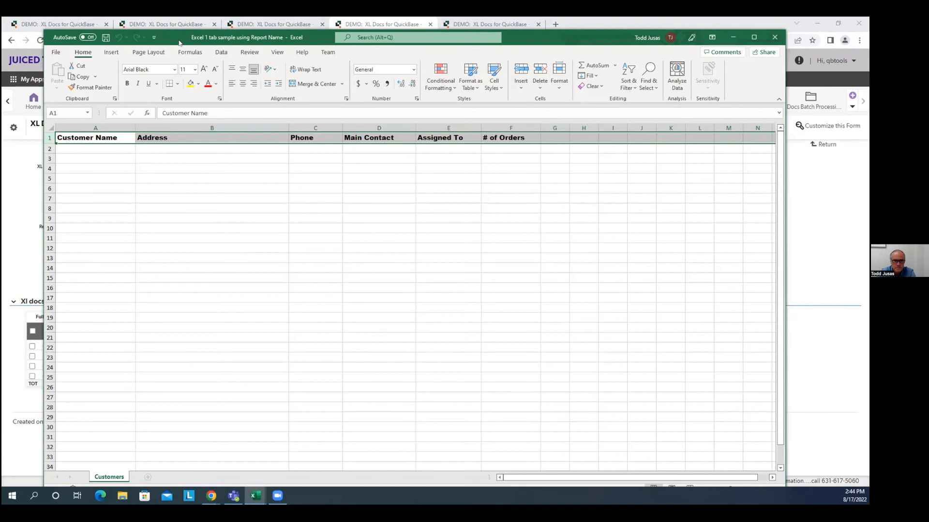
drag(179, 43, 169, 40)
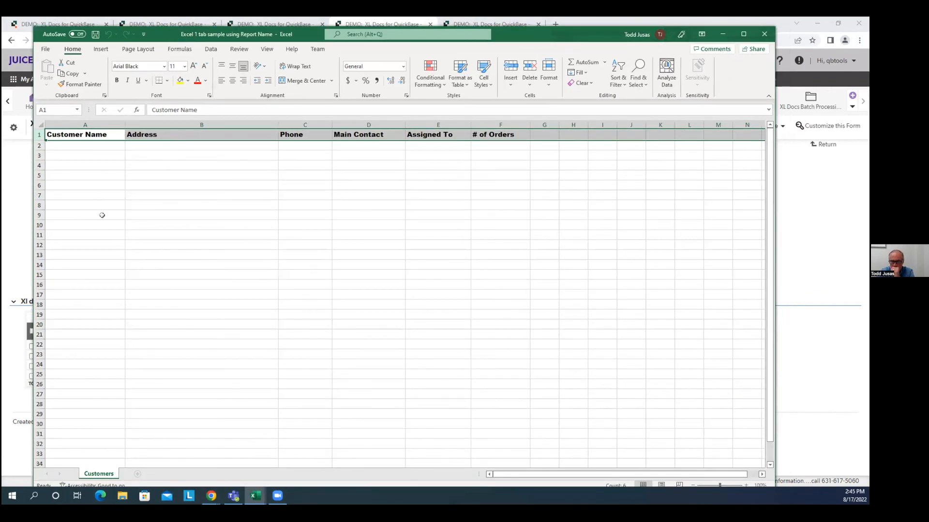
click(100, 145)
drag(116, 143, 194, 143)
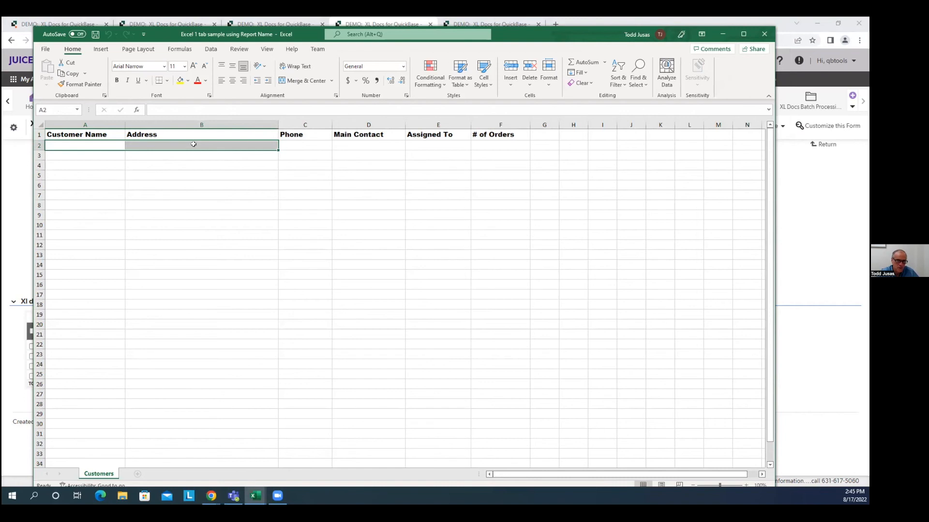
drag(194, 144, 498, 300)
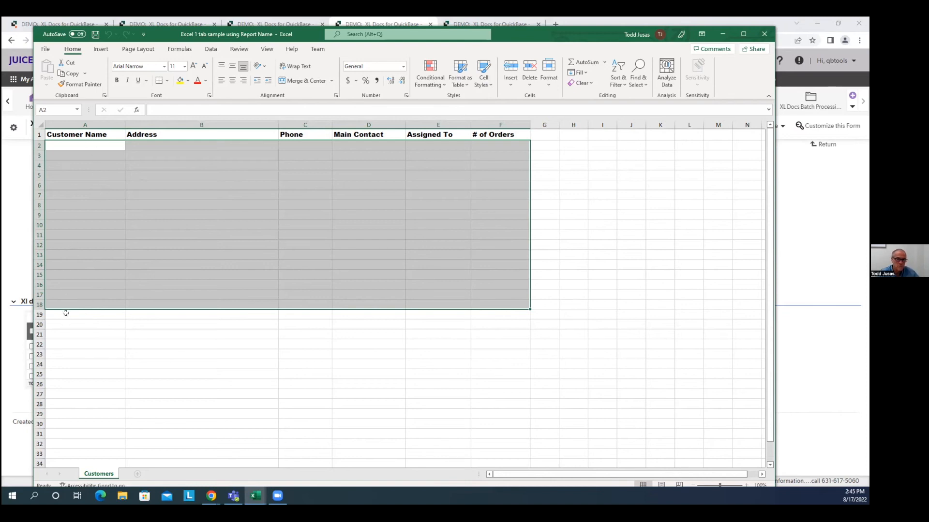
Mark successive blocks of empty rows, starting with A19:F31, to illustrate where report records fill in, and minimize the workbook
drag(66, 313, 483, 434)
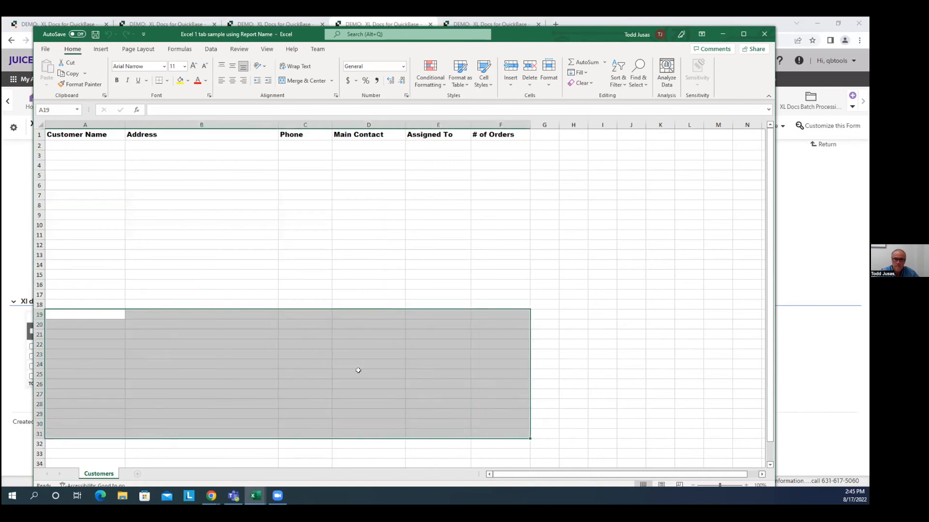
scroll(359, 371, down, 2)
scroll(314, 346, down, 3)
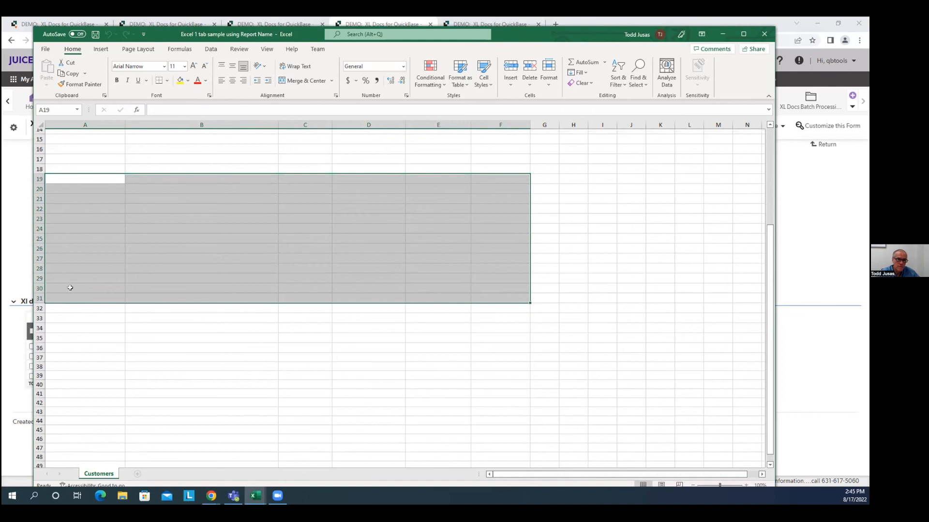
drag(67, 307, 460, 398)
scroll(343, 307, up, 5)
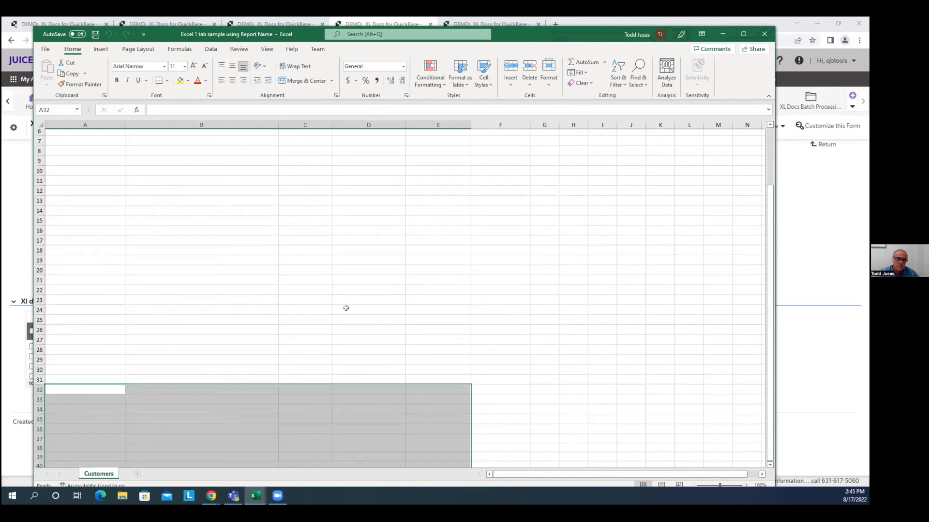
drag(53, 145, 382, 323)
drag(66, 332, 434, 435)
scroll(433, 436, down, 3)
drag(72, 353, 450, 457)
click(530, 382)
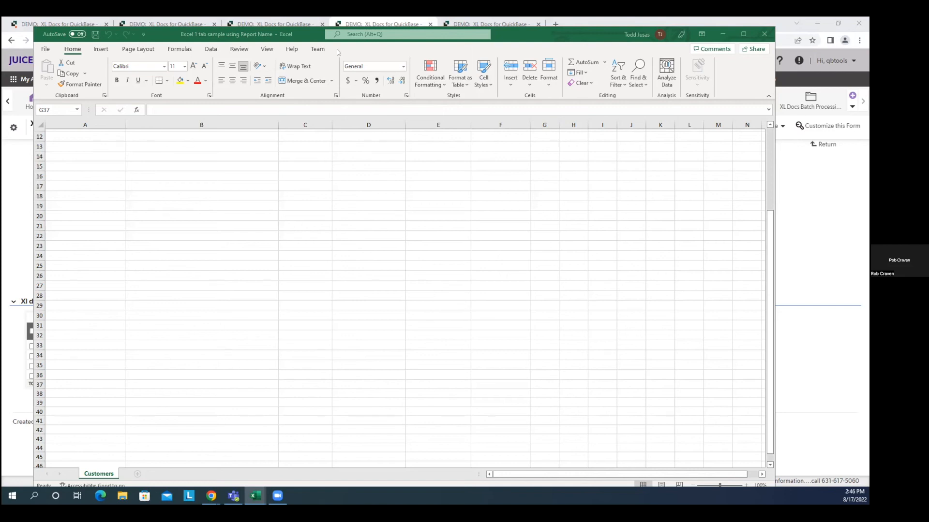
click(723, 34)
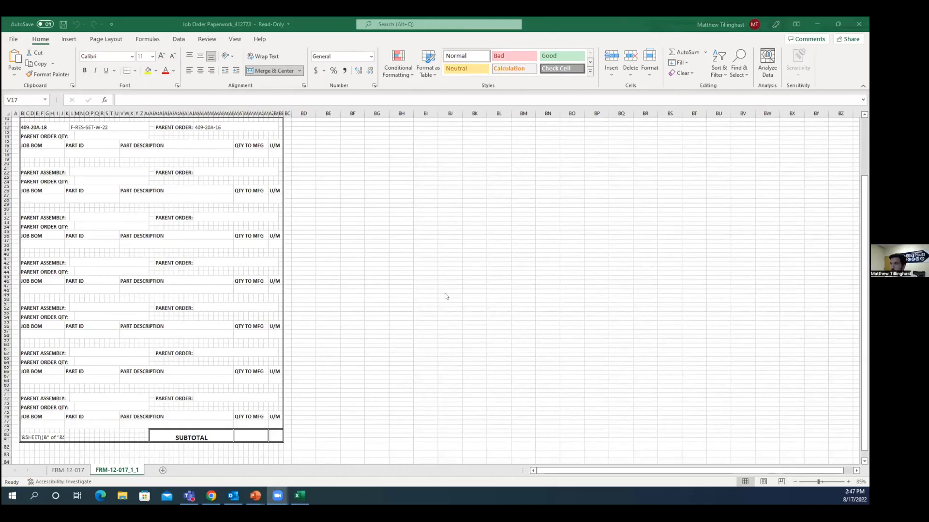
Examine the FRM-12-017_1_1 sheet of the Job Order Paperwork workbook from its header to the subtotal row
scroll(392, 345, up, 1)
scroll(395, 328, down, 2)
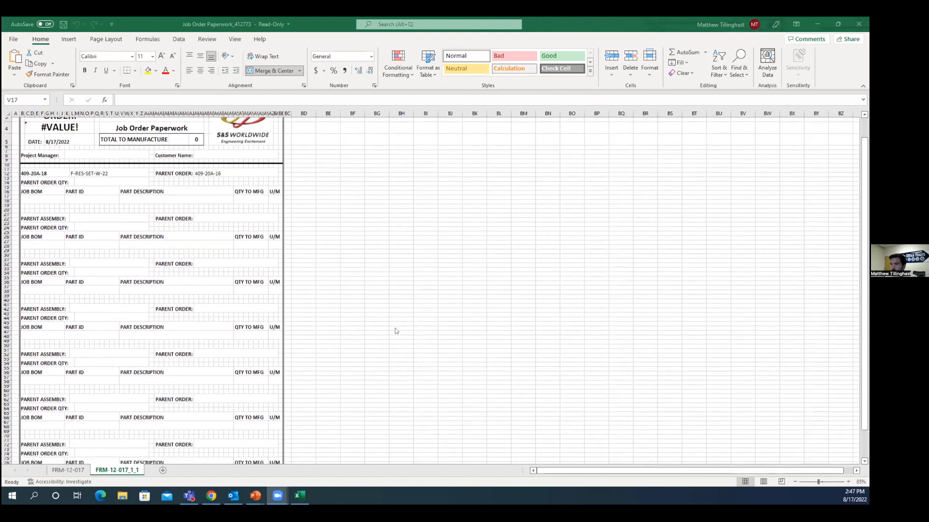
scroll(396, 329, down, 1)
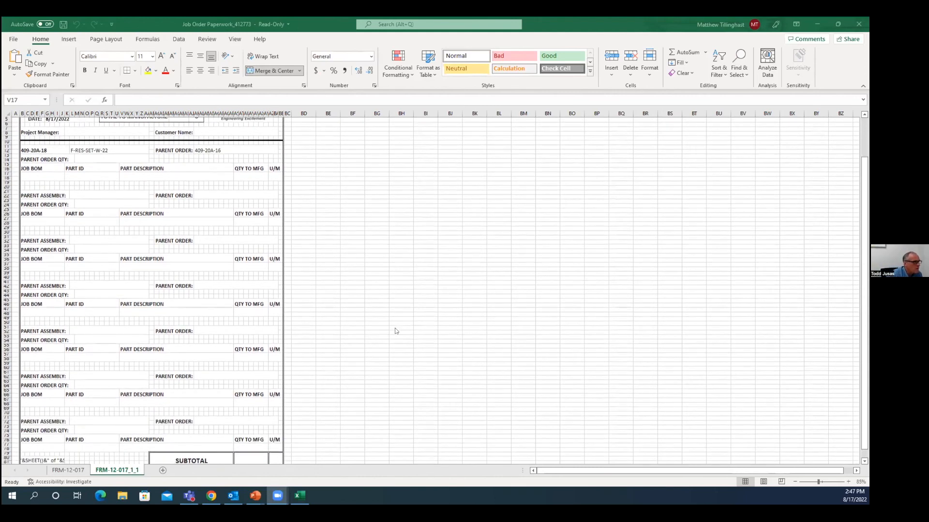
scroll(207, 265, down, 2)
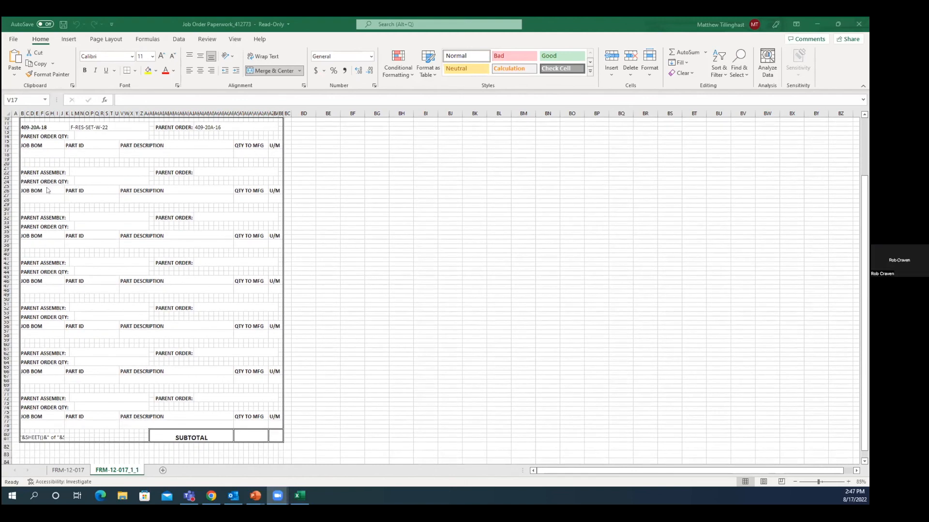
scroll(48, 191, up, 3)
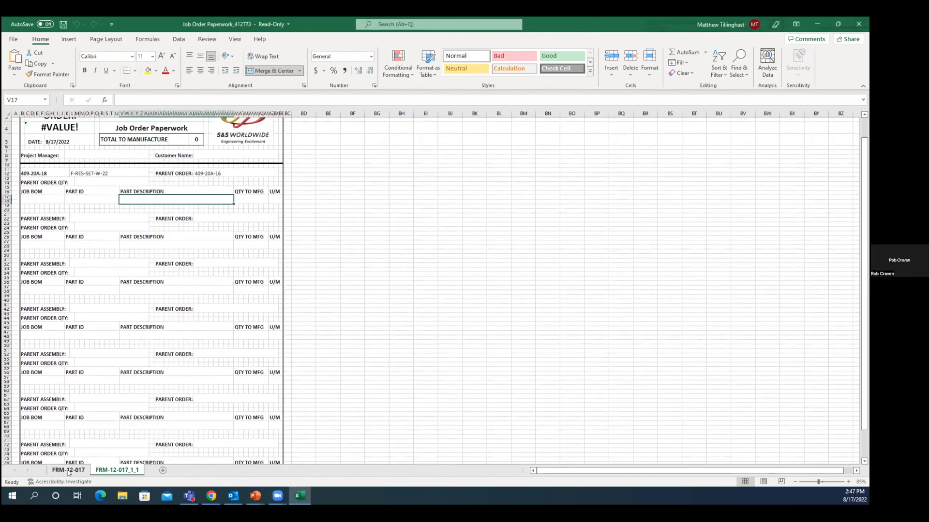
Switch to the FRM-12-017 sheet and inspect the order number formula, ORDER label and Job Order Paperwork title cells
click(67, 470)
scroll(126, 430, up, 1)
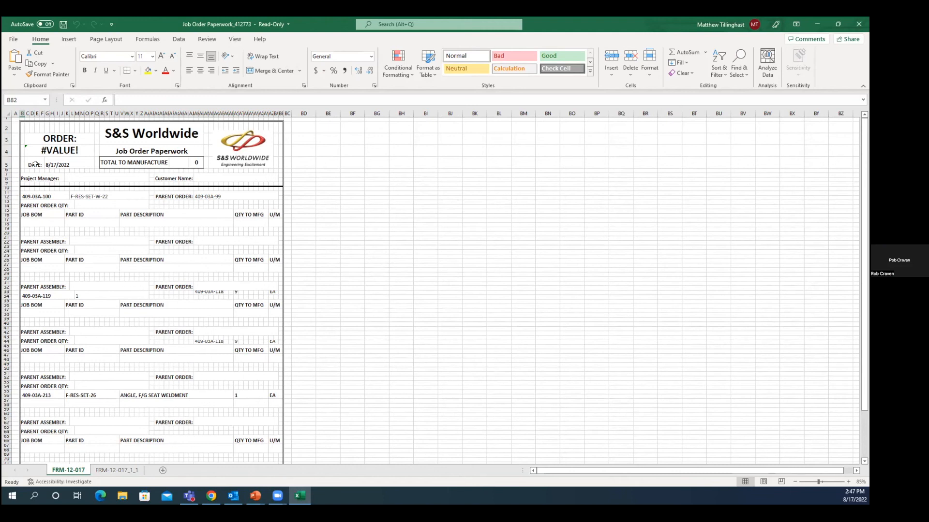
click(92, 147)
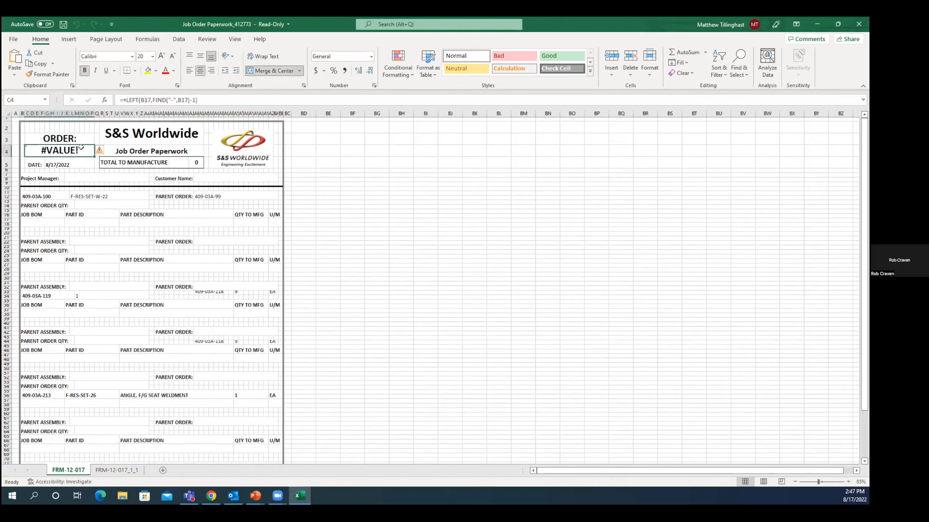
click(76, 139)
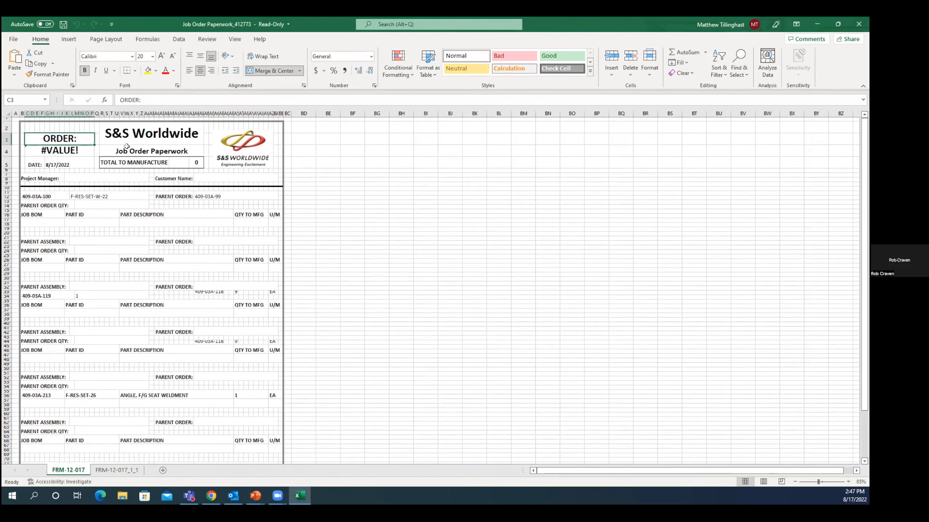
click(122, 150)
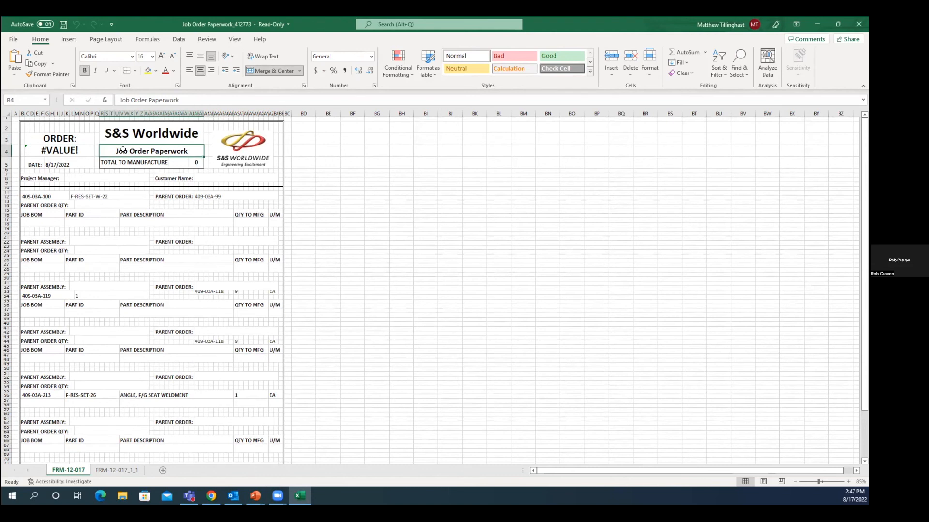
Inspect the FRM-12-017 detail cells, from the first parent assembly block to the 409-03A-89 line above the subtotal
click(61, 194)
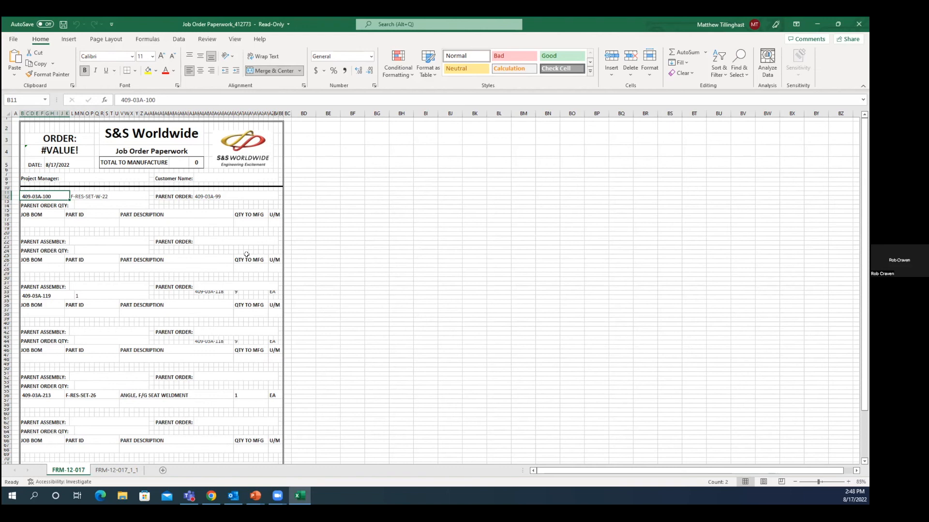
click(41, 221)
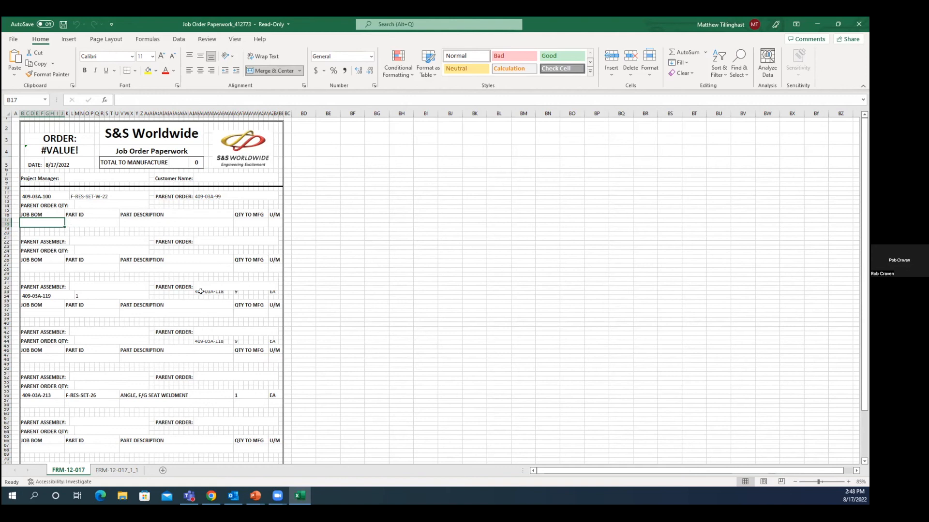
click(201, 292)
click(211, 292)
scroll(196, 337, down, 8)
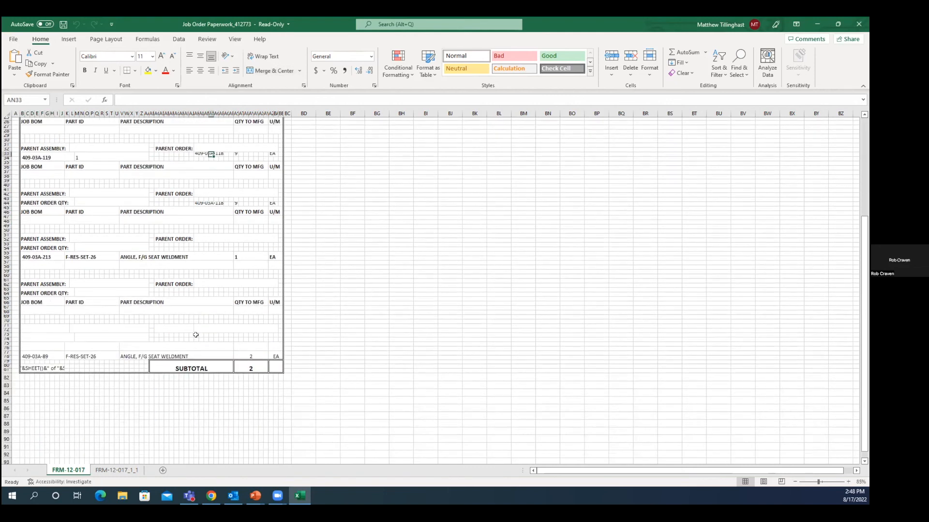
click(43, 354)
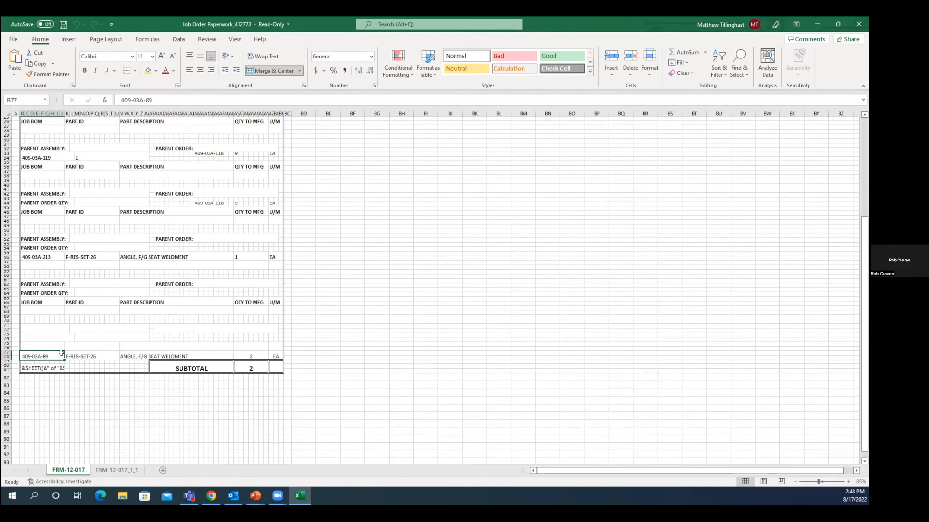
click(130, 355)
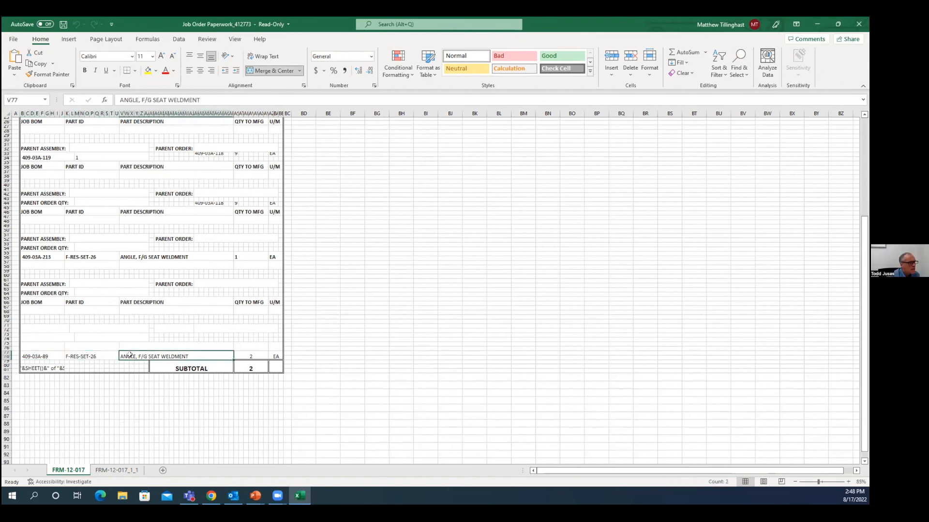
click(235, 354)
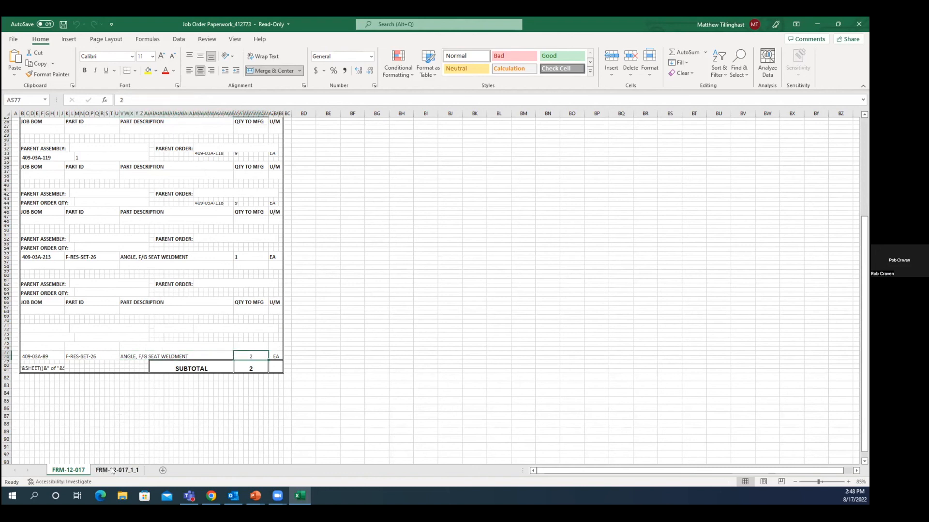
Return to the FRM-12-017_1_1 sheet, review its blocks down to the subtotal, and select the first Job BOM cell
click(116, 470)
scroll(129, 401, up, 1)
scroll(128, 396, down, 4)
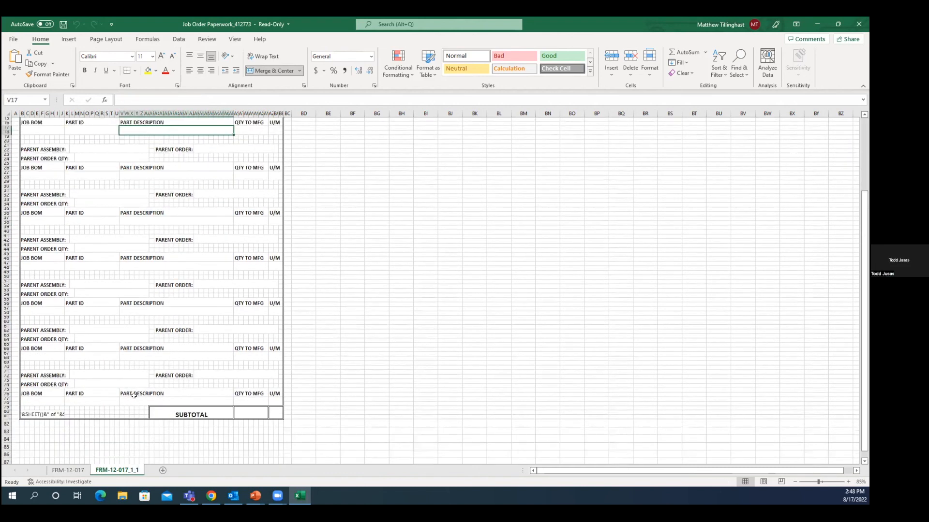
scroll(135, 396, up, 2)
scroll(136, 396, up, 1)
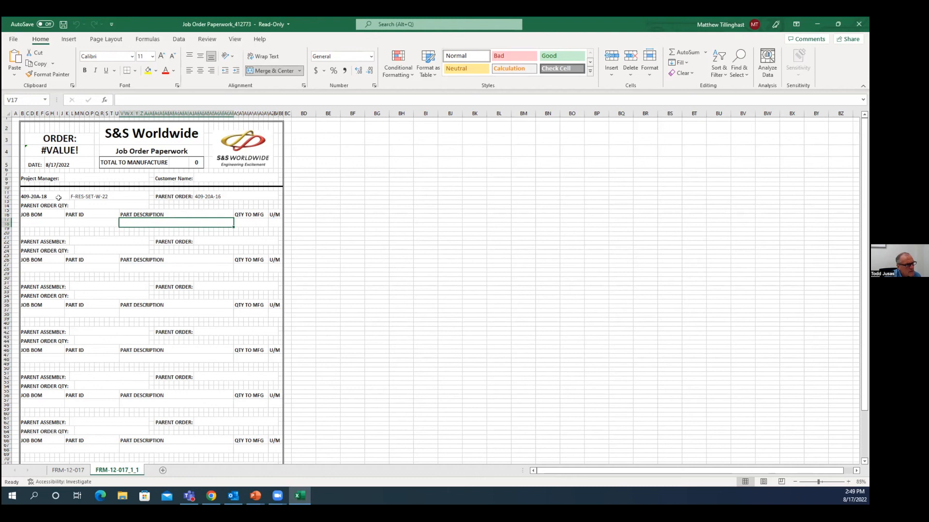
click(44, 221)
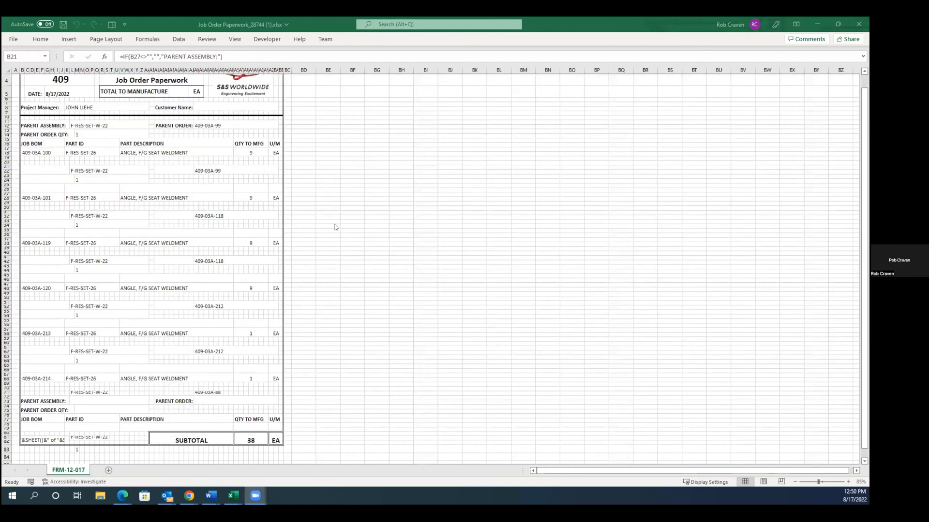
In the other Job Order Paperwork workbook, inspect the PARENT ASSEMBLY formula in B72 and the misplaced part ID in L71
scroll(335, 228, down, 3)
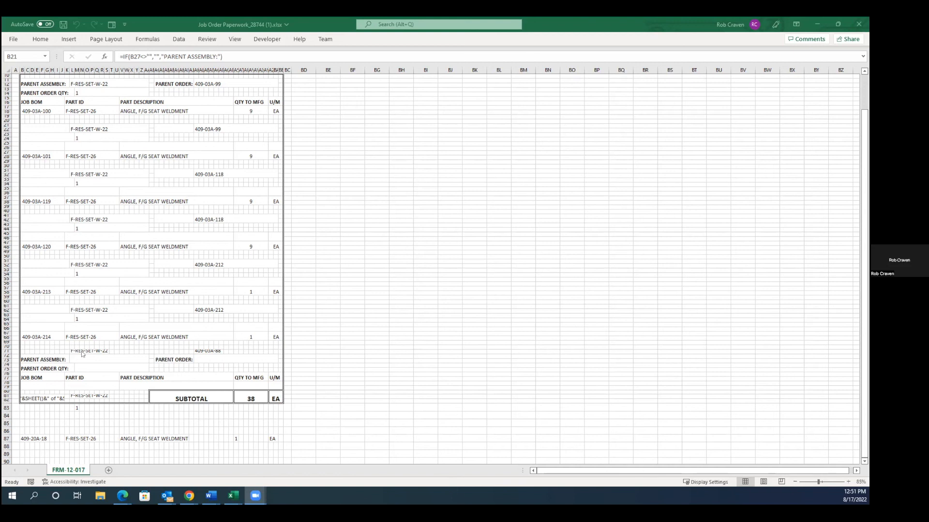
click(33, 358)
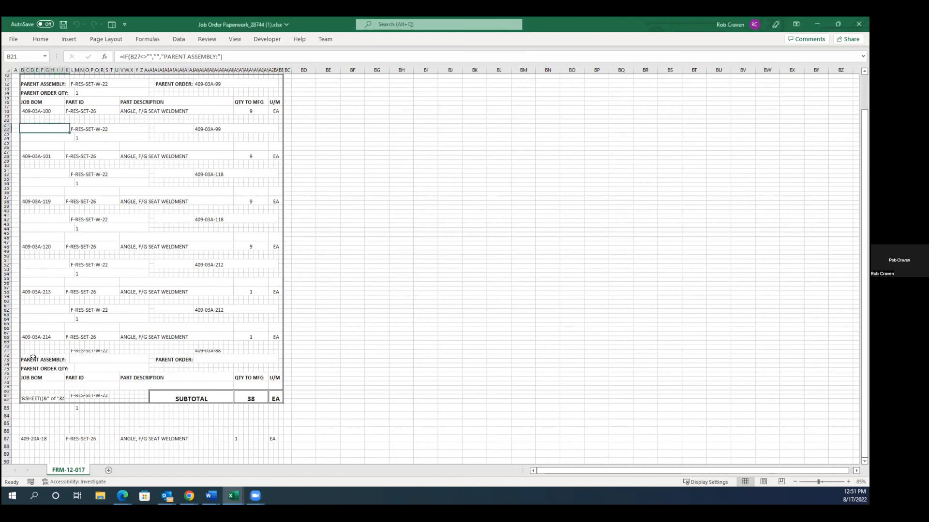
click(33, 358)
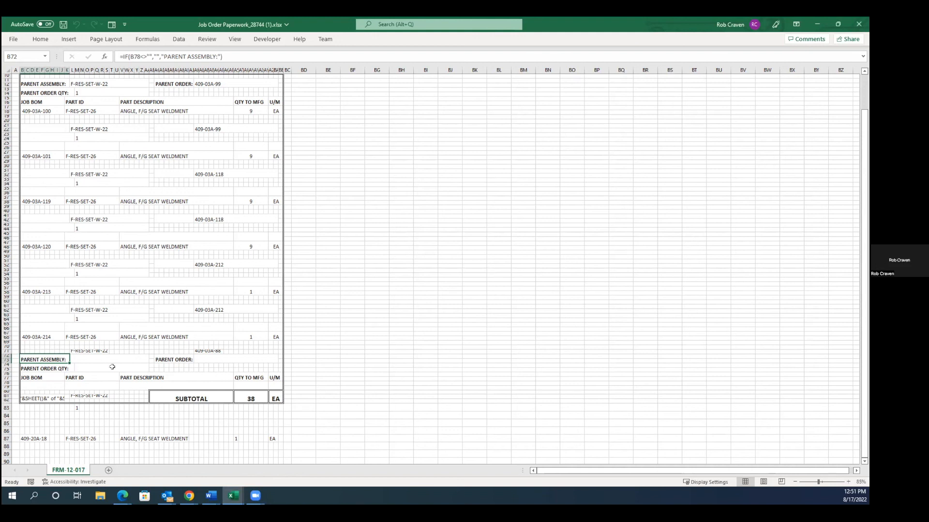
click(94, 350)
click(75, 351)
click(70, 349)
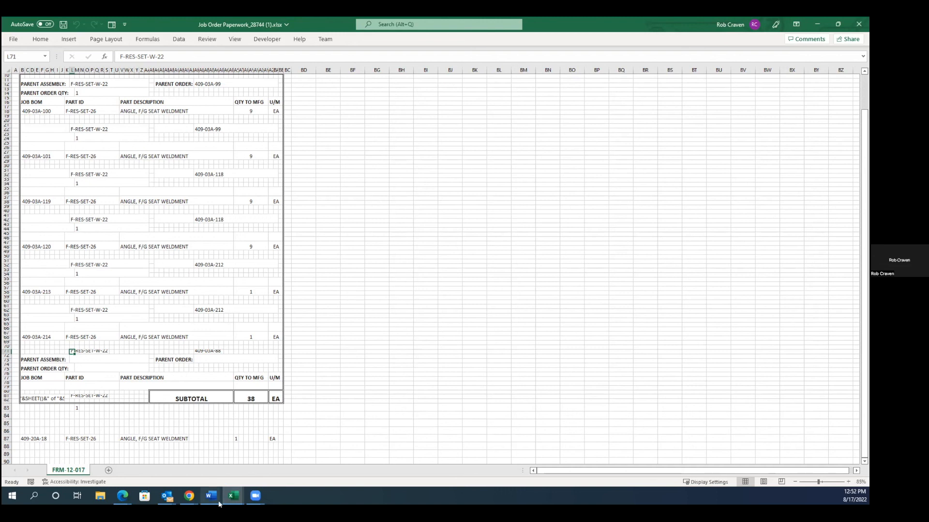
Switch to the Admin Console window in Chrome and open the S&S Business Management app in a new window
mouse_move(189, 498)
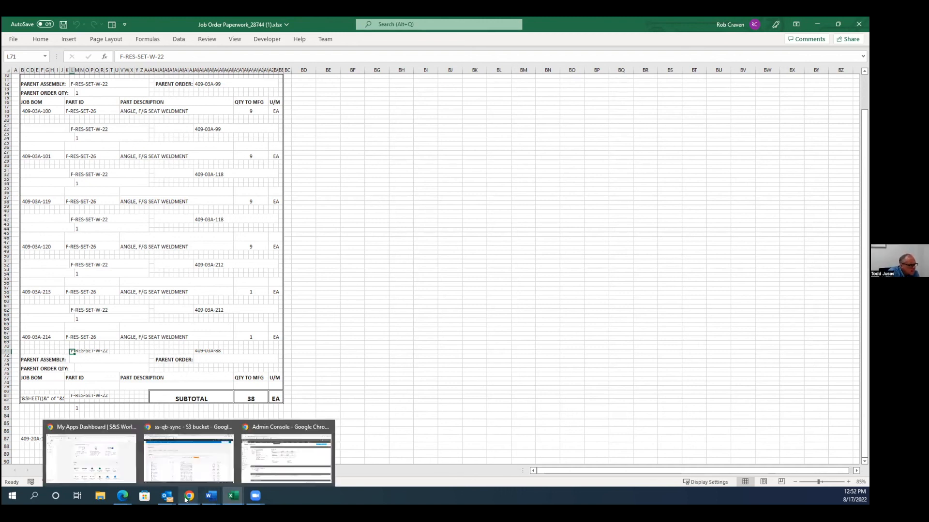
click(301, 455)
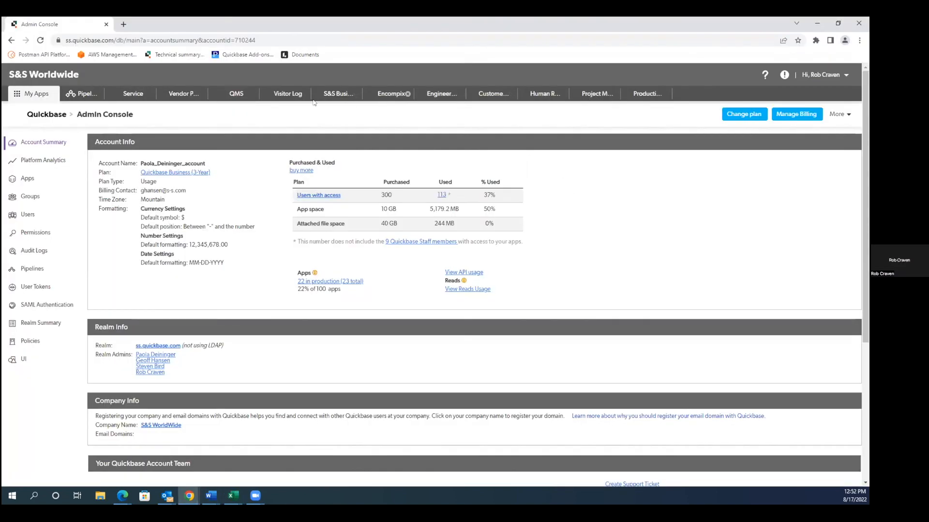
right_click(329, 96)
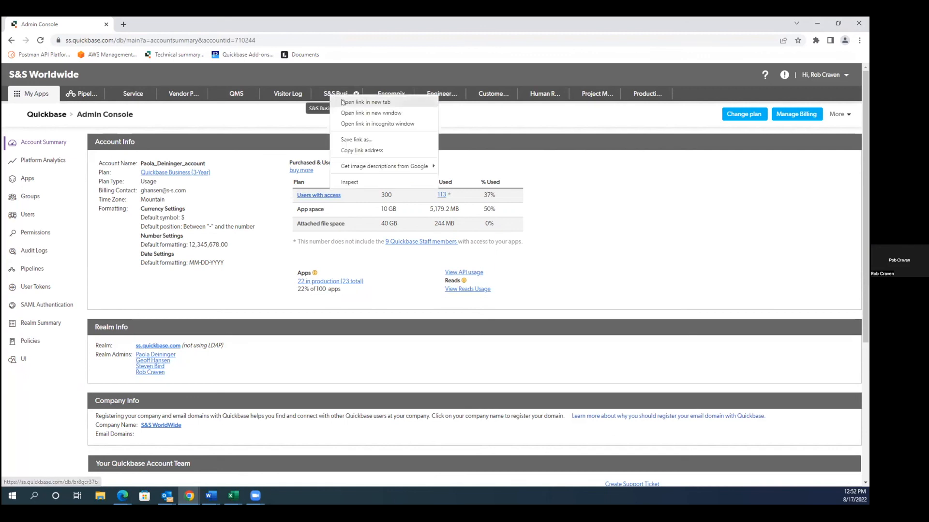
click(371, 113)
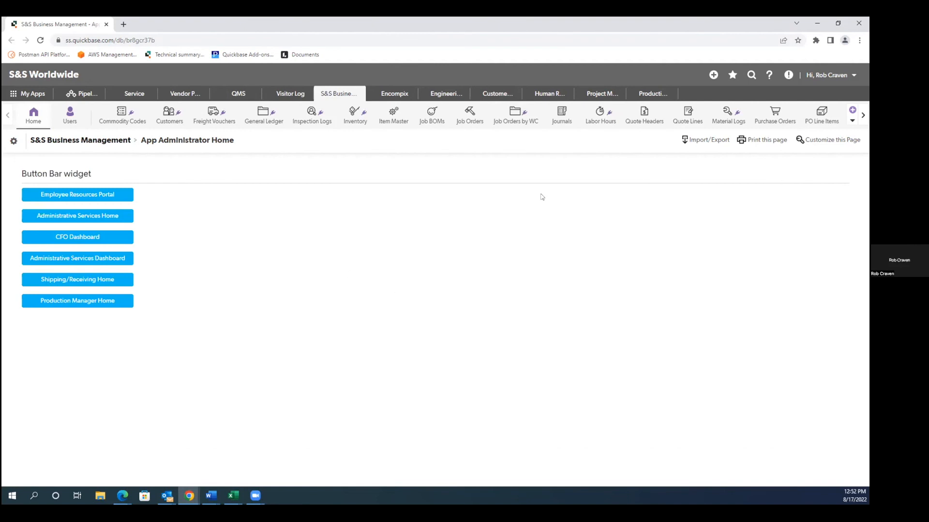
Open the Document Templates and Document Subtable Excel tables of the app in separate new browser tabs
click(852, 121)
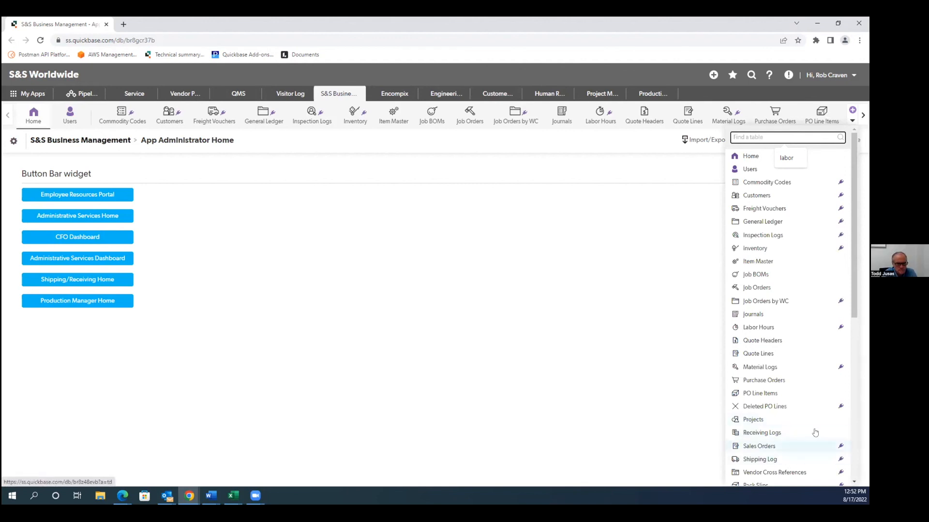
scroll(788, 459, down, 5)
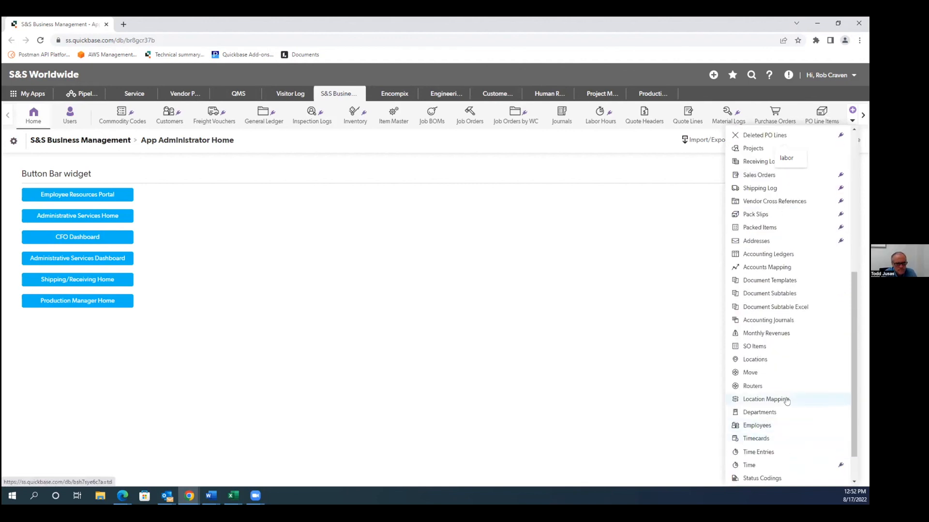
right_click(770, 282)
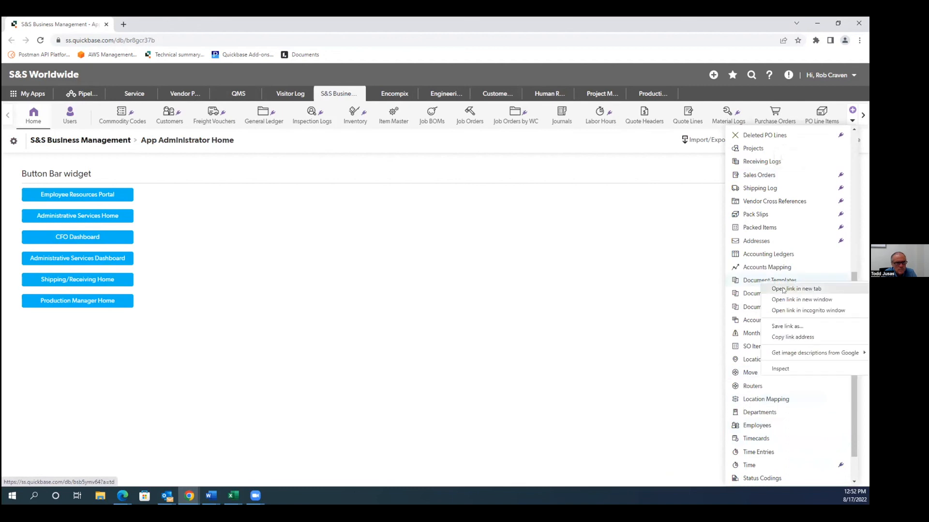
click(783, 290)
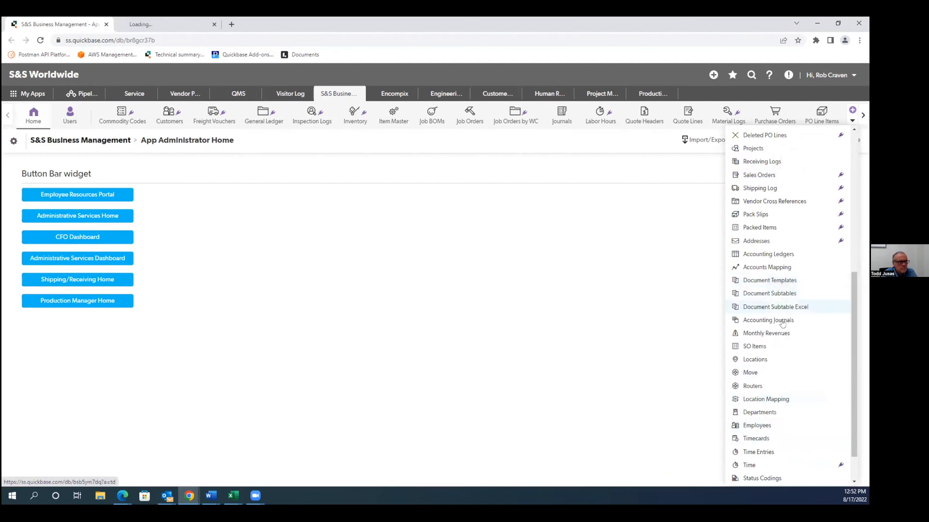
right_click(778, 308)
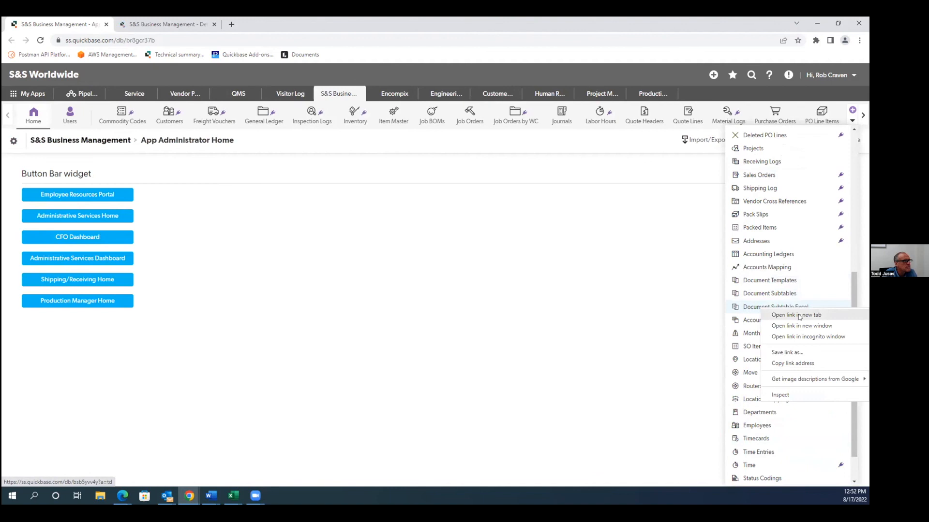
click(788, 315)
In Document Templates, find the FRM-12-017 JOB ORDER PAPERWORK template and view its record
click(164, 24)
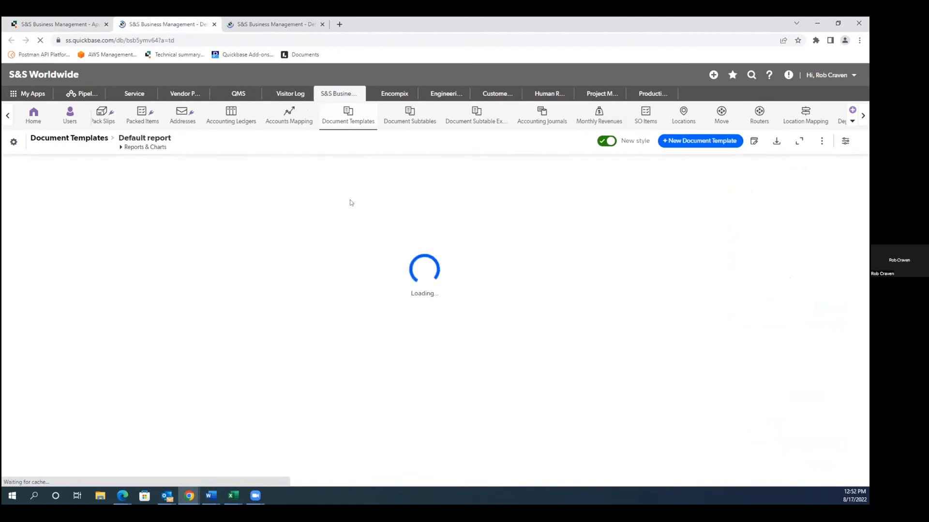
scroll(45, 440, down, 5)
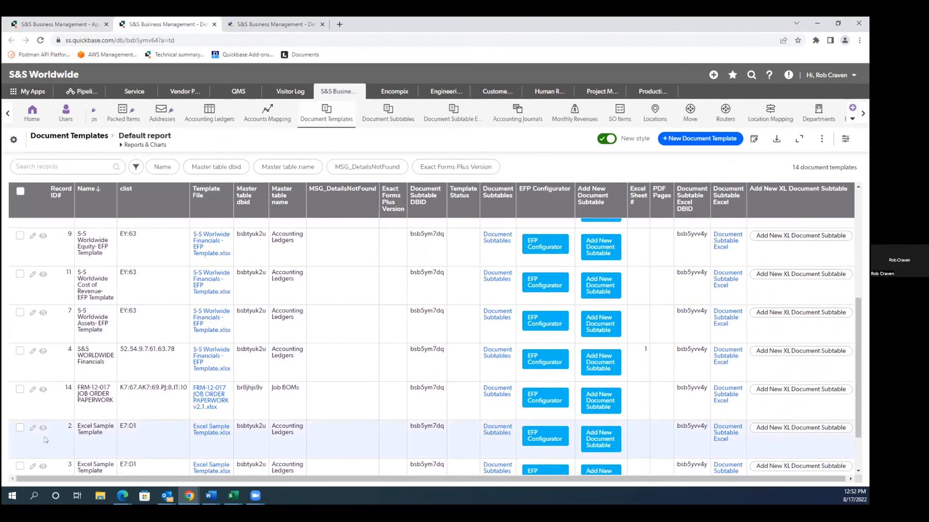
click(43, 390)
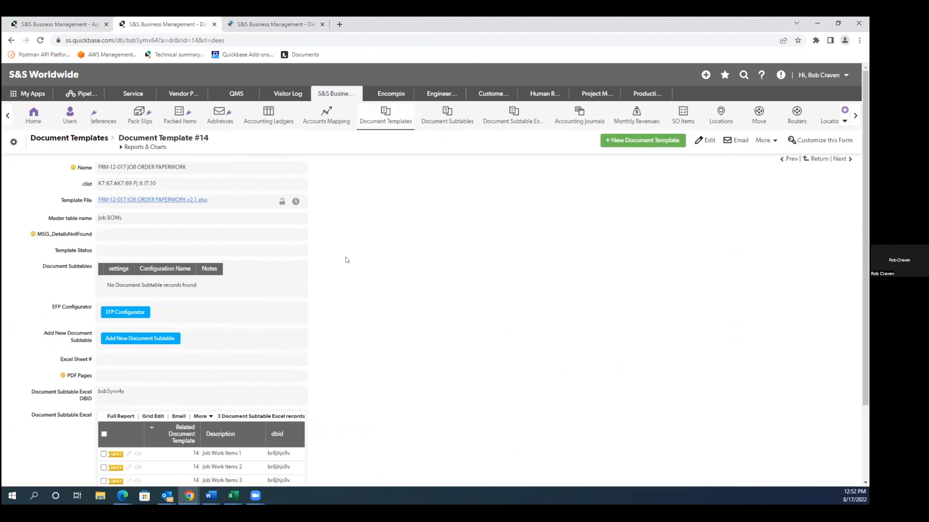
In Document Subtable Excel, review the Job Work Items configurations and view the Job Work Items 1 record
click(258, 24)
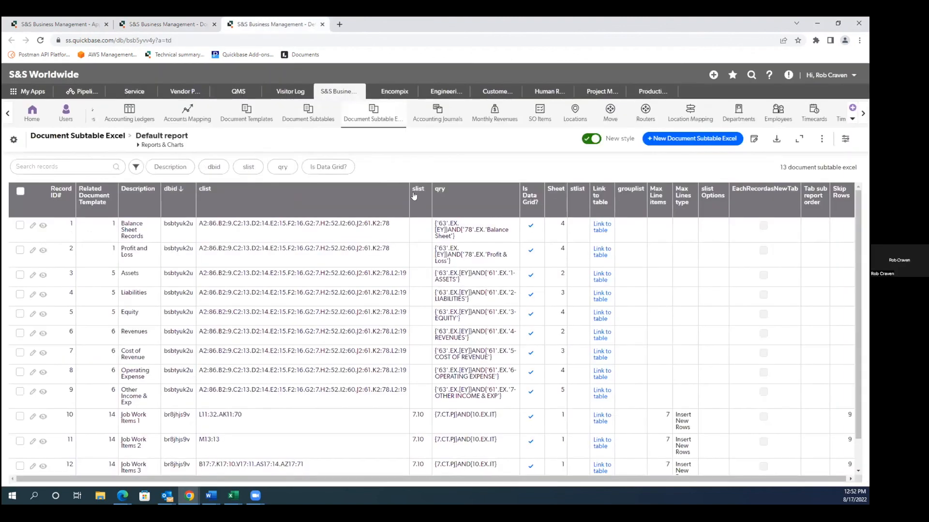
scroll(234, 384, down, 2)
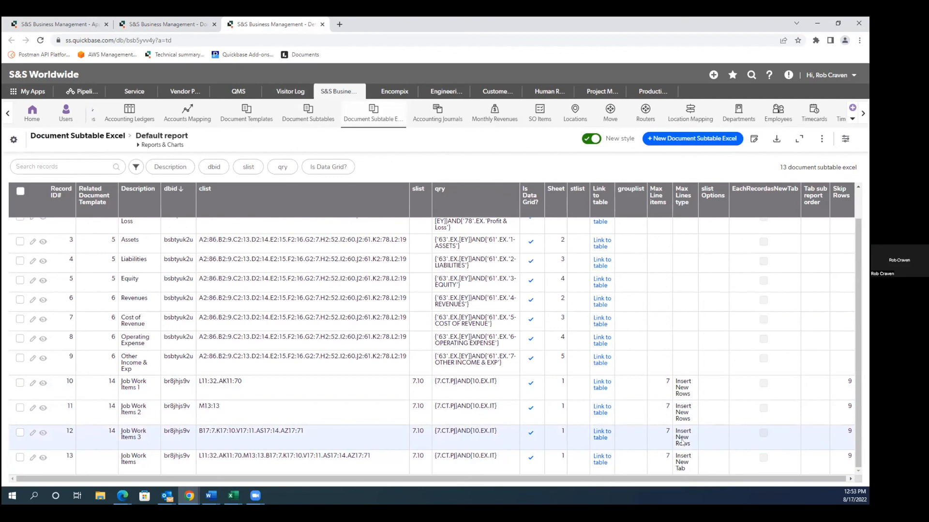
click(43, 384)
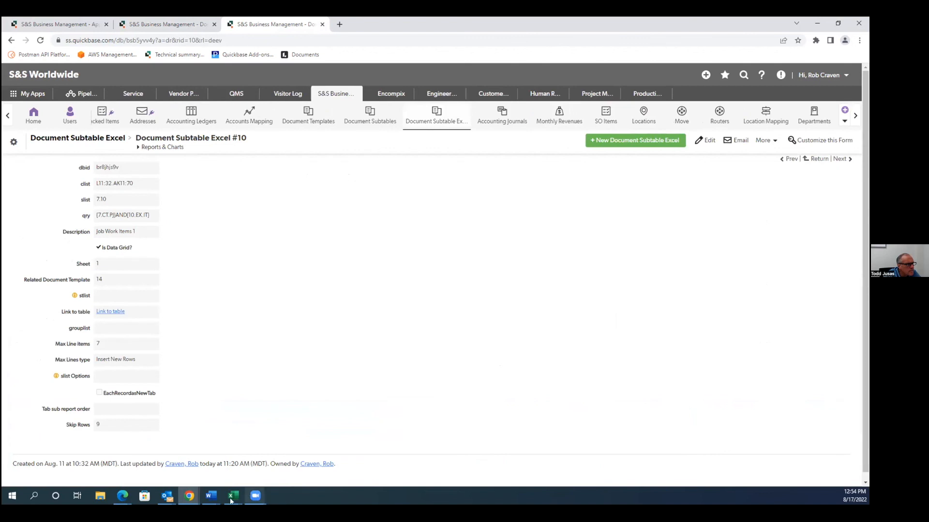
Switch to the Job Order Paperwork workbook in Excel and check the first block's PARENT ASSEMBLY, PARENT ORDER QTY and Job BOM cell positions
mouse_move(231, 500)
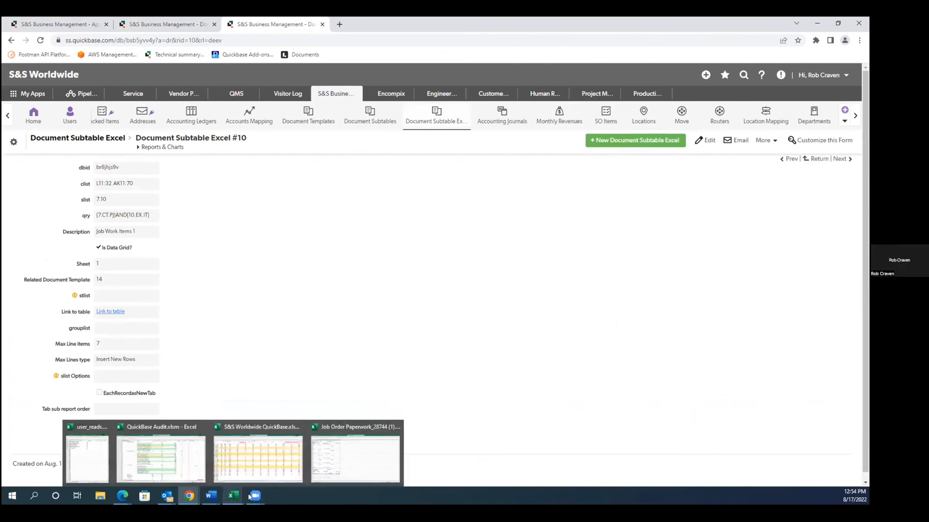
click(365, 465)
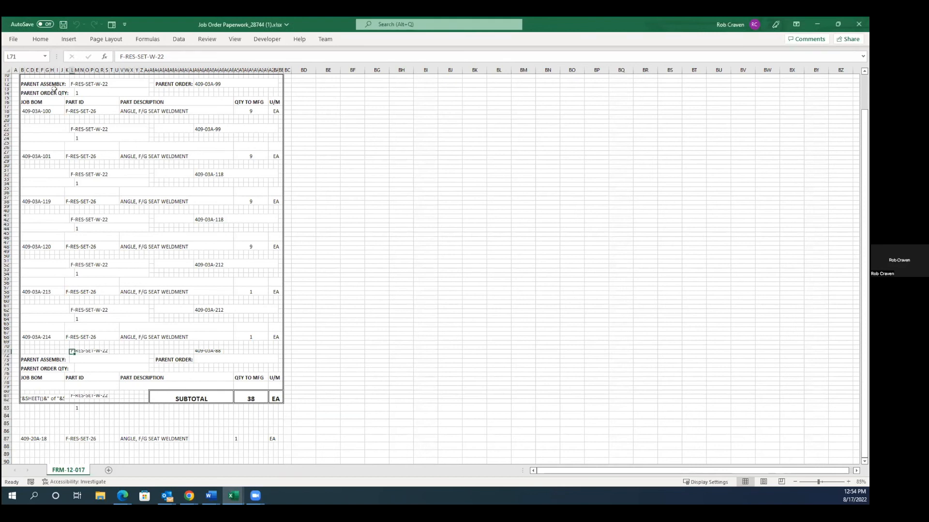
scroll(318, 132, up, 1)
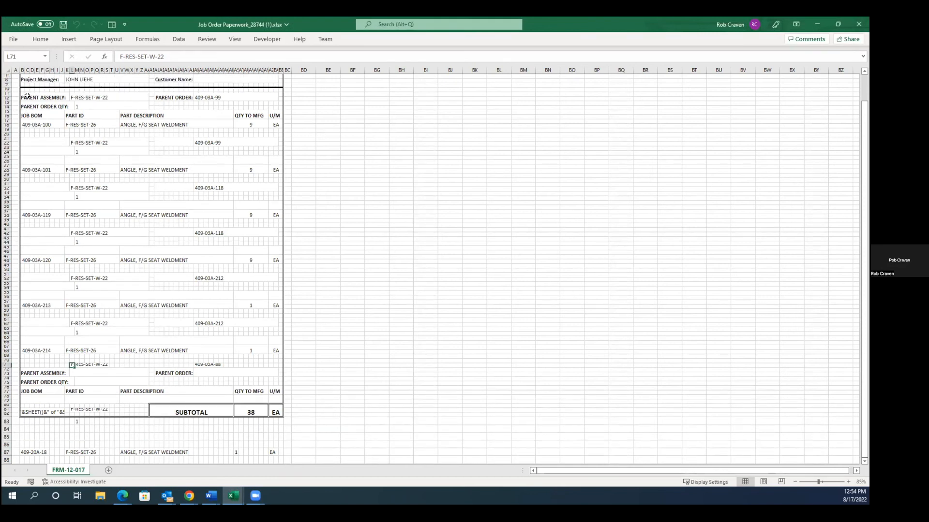
click(42, 96)
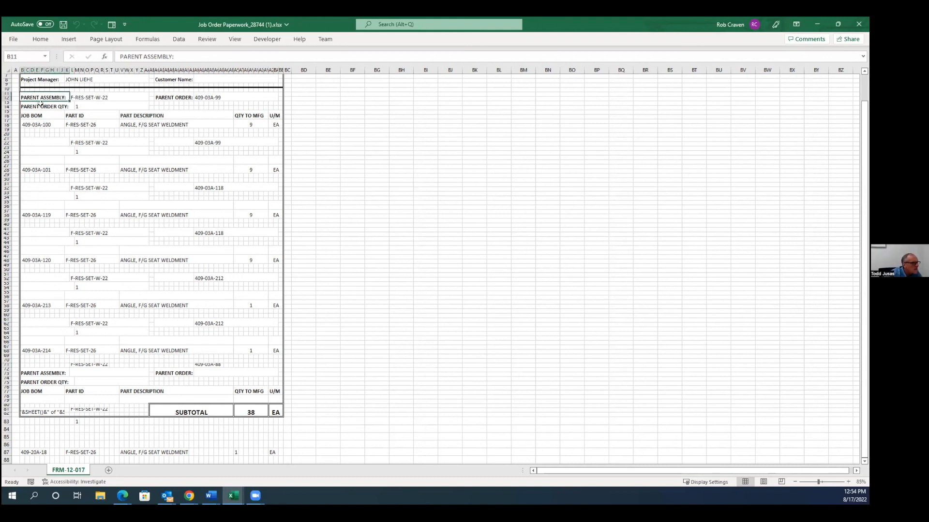
click(42, 107)
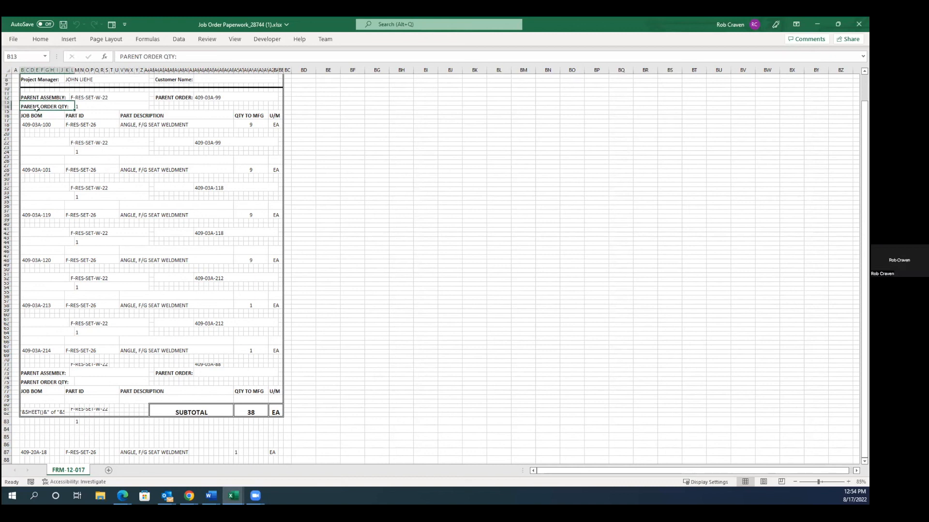
click(32, 125)
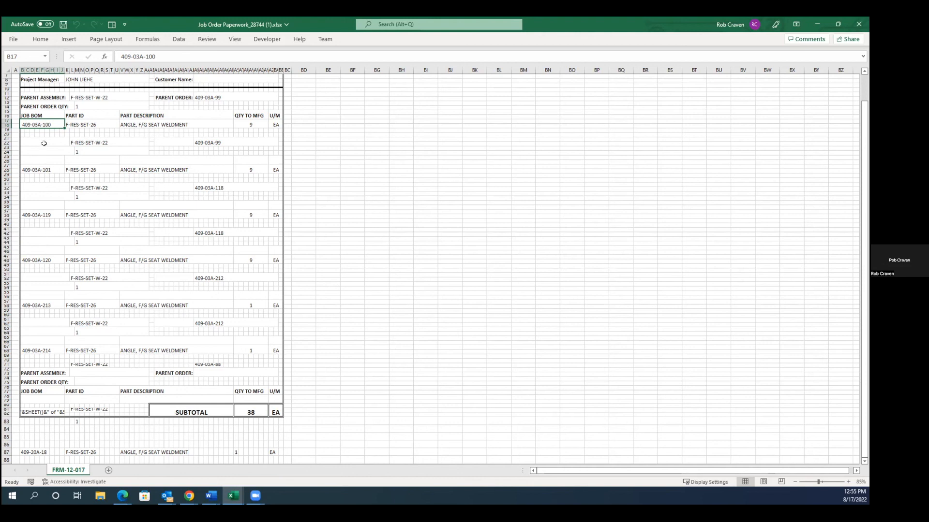
Review the generated FRM-12-017 sheet from the order header to the row below the subtotal, ending back at the header
scroll(191, 179, up, 1)
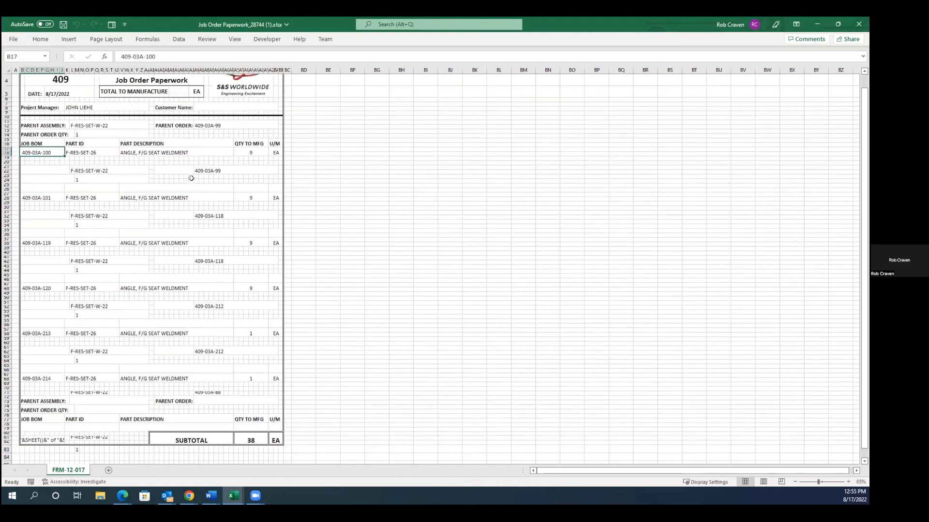
scroll(191, 179, up, 1)
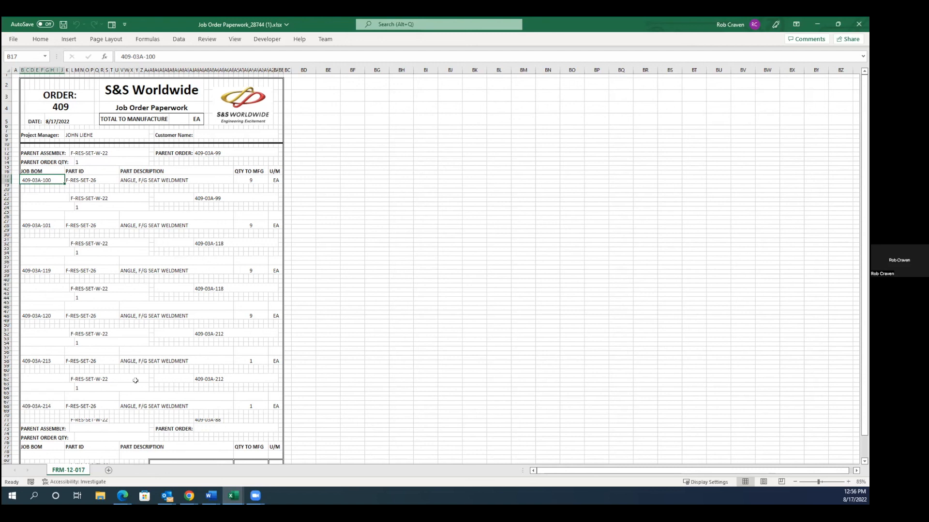
scroll(160, 352, down, 1)
scroll(160, 352, down, 1)
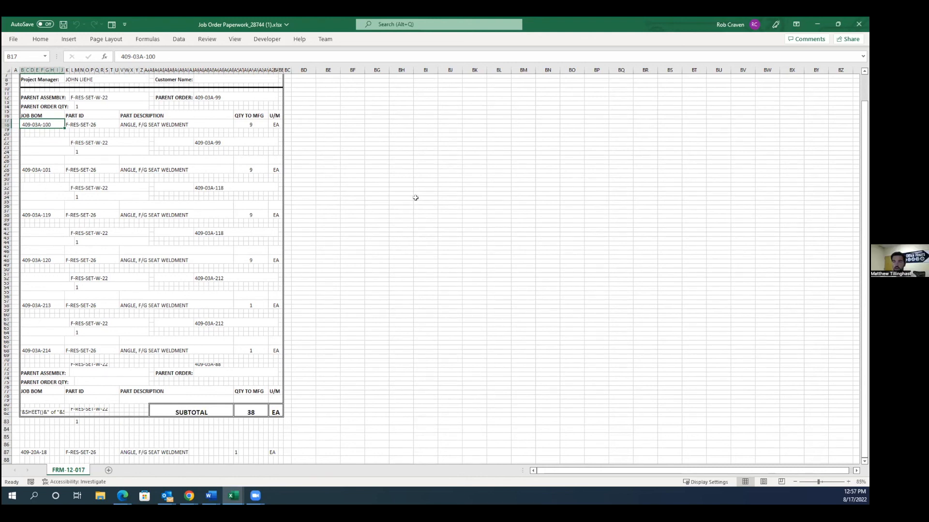
scroll(415, 197, up, 3)
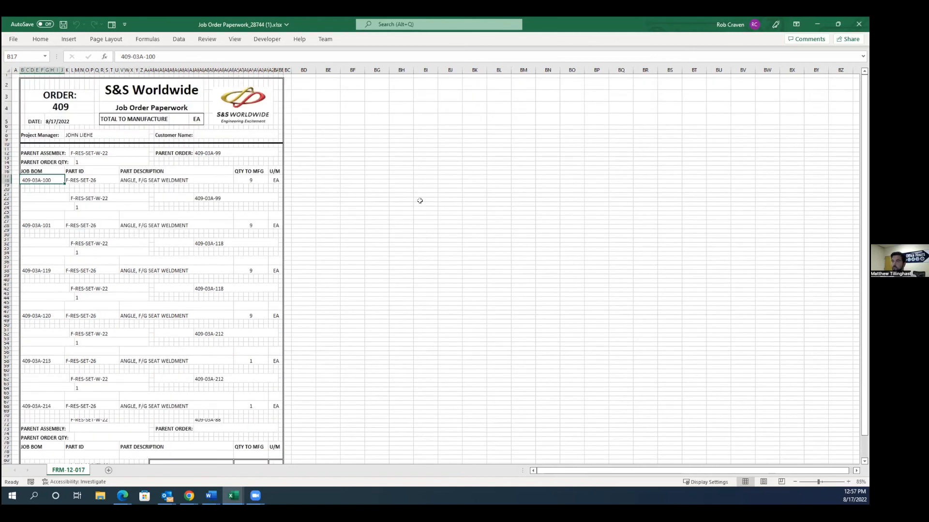